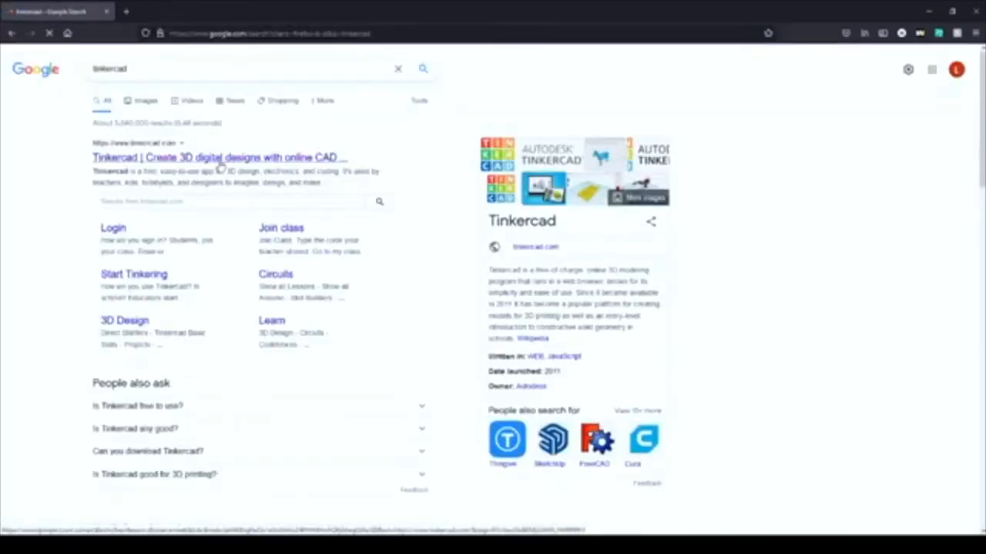
Step: Open the Tinkercad website from the search results and join with a personal account using Google sign-in
{"action": "left_click", "coordinate": [220, 158]}
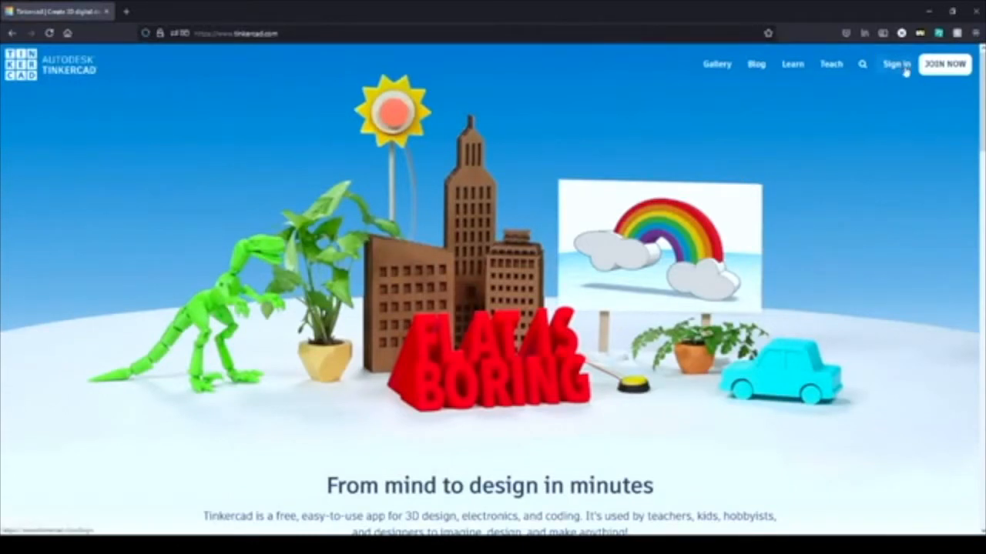
{"action": "left_click", "coordinate": [947, 66]}
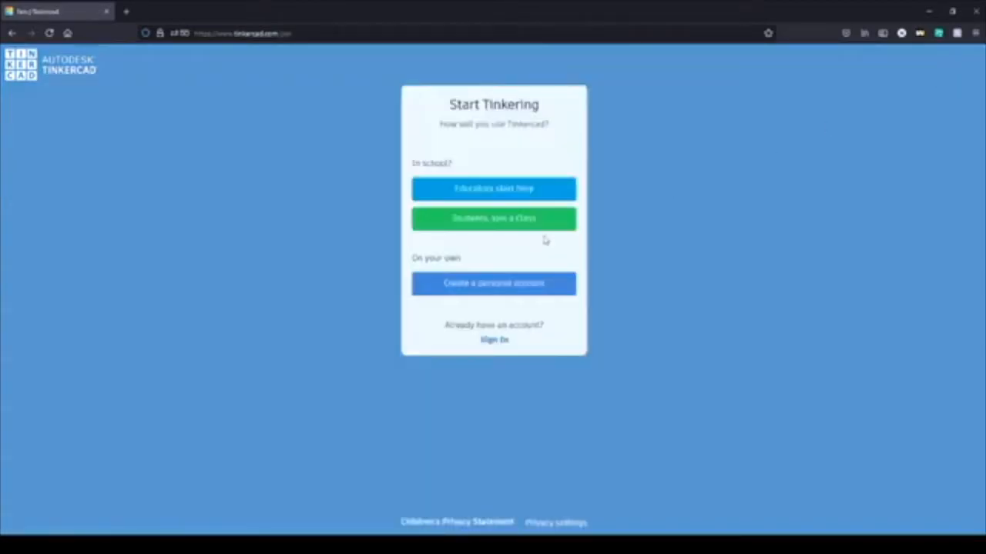
{"action": "left_click", "coordinate": [467, 296]}
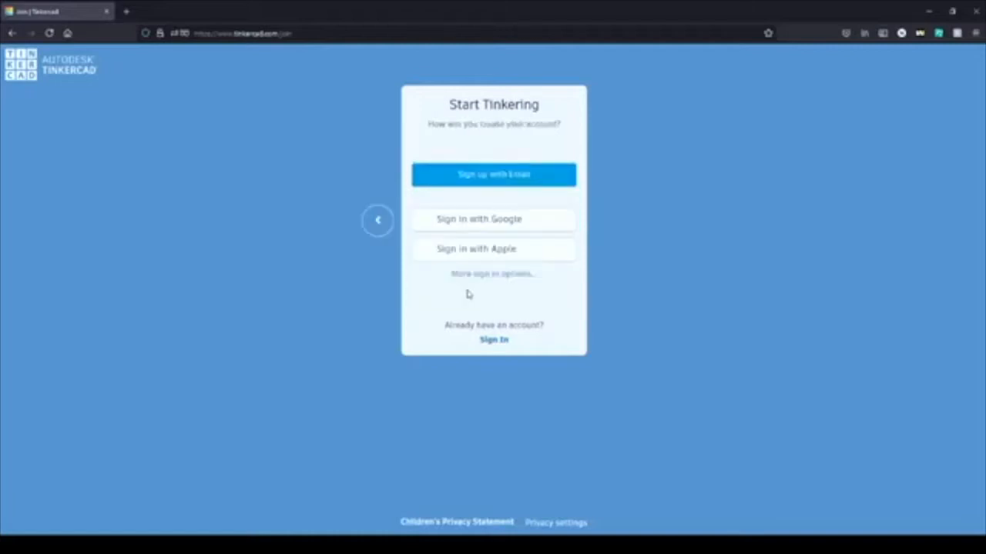
{"action": "left_click", "coordinate": [482, 228]}
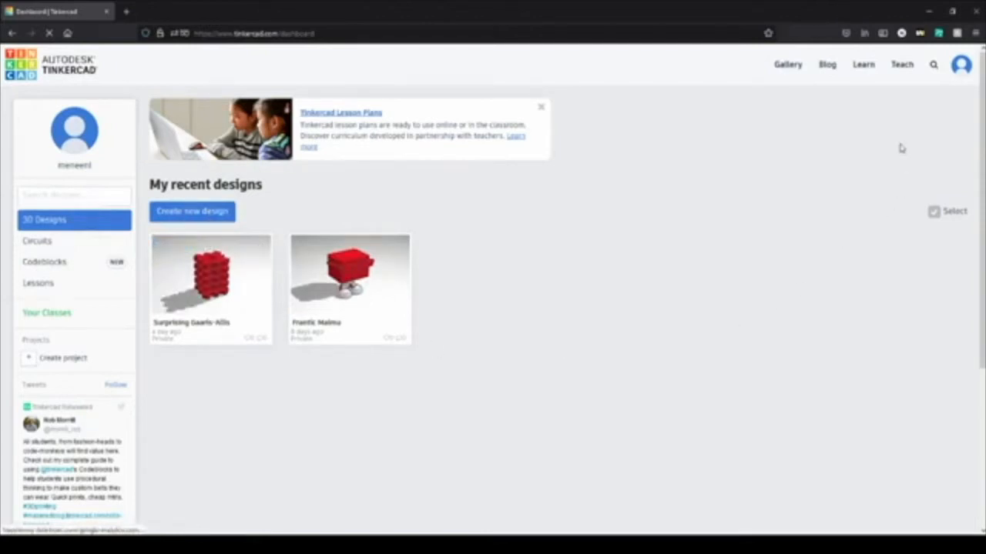
Step: Show all 3D design starters in the Learn section and open the Place It! starter
{"action": "left_click", "coordinate": [866, 66]}
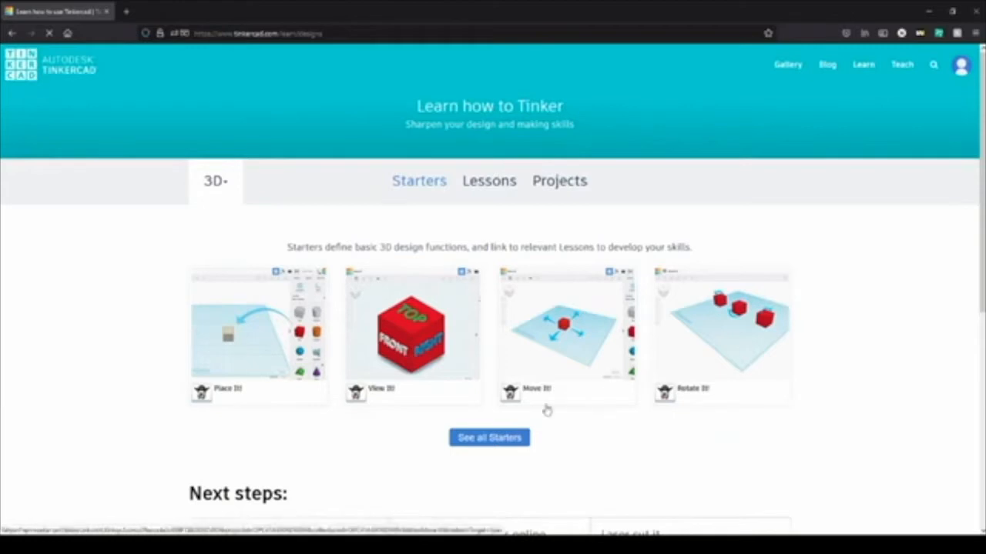
{"action": "scroll", "coordinate": [389, 388], "scroll_direction": "down", "scroll_amount": 2}
{"action": "left_click", "coordinate": [490, 333]}
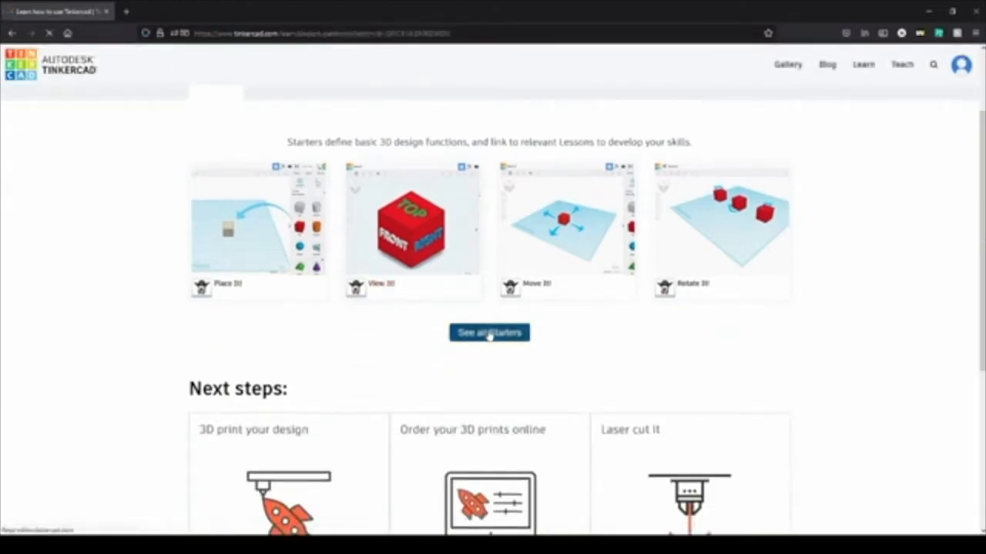
{"action": "scroll", "coordinate": [275, 352], "scroll_direction": "down", "scroll_amount": 2}
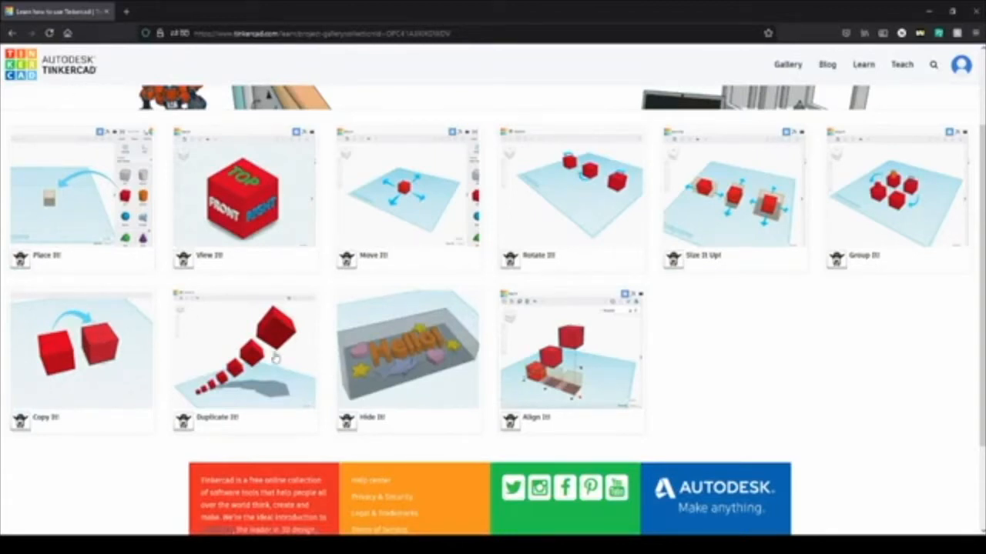
{"action": "scroll", "coordinate": [276, 358], "scroll_direction": "up", "scroll_amount": 2}
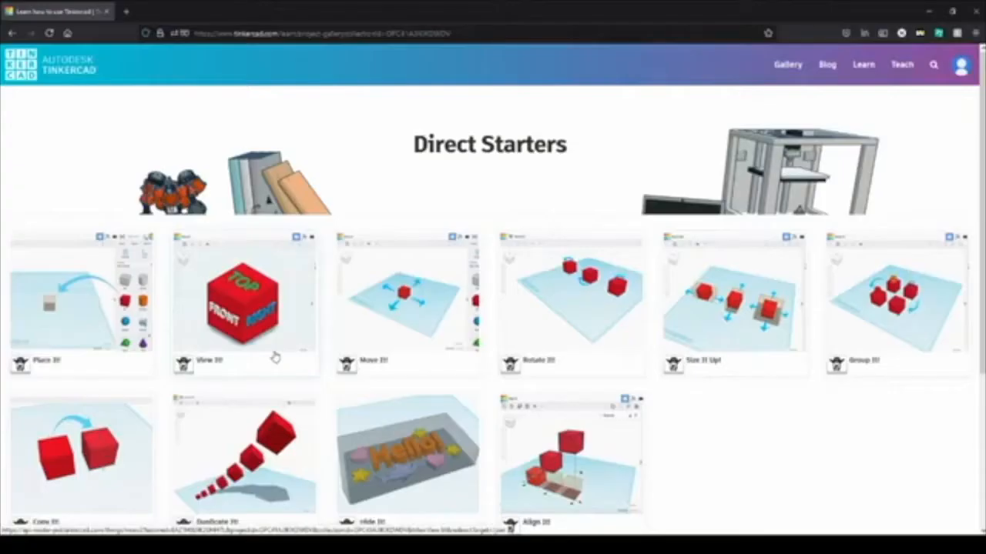
{"action": "scroll", "coordinate": [27, 198], "scroll_direction": "down", "scroll_amount": 2}
{"action": "left_click", "coordinate": [56, 175]}
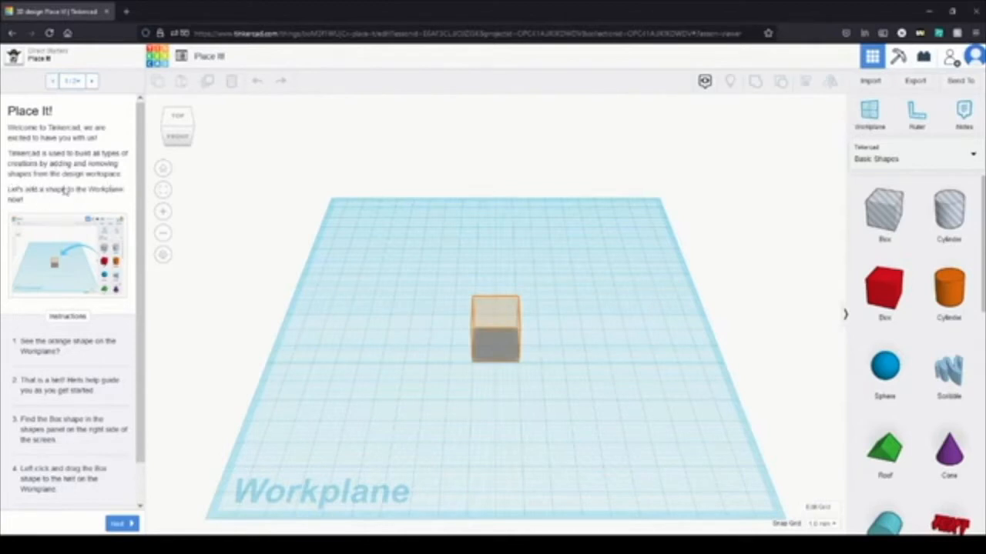
Step: Place a red box on the orange hint, complete the Place It! lesson and continue to View It!
{"action": "scroll", "coordinate": [65, 272], "scroll_direction": "down", "scroll_amount": 1}
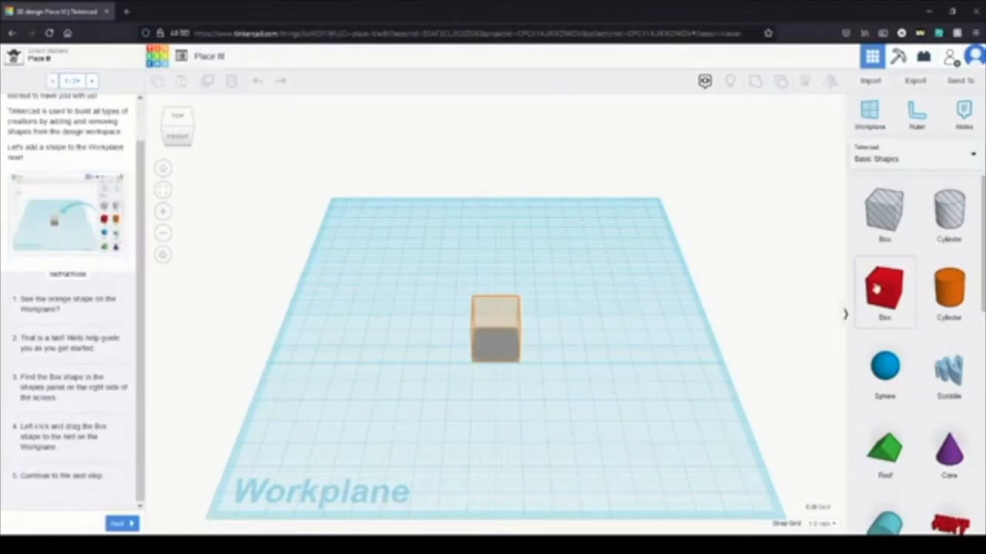
{"action": "left_click_drag", "start_coordinate": [859, 293], "coordinate": [496, 349]}
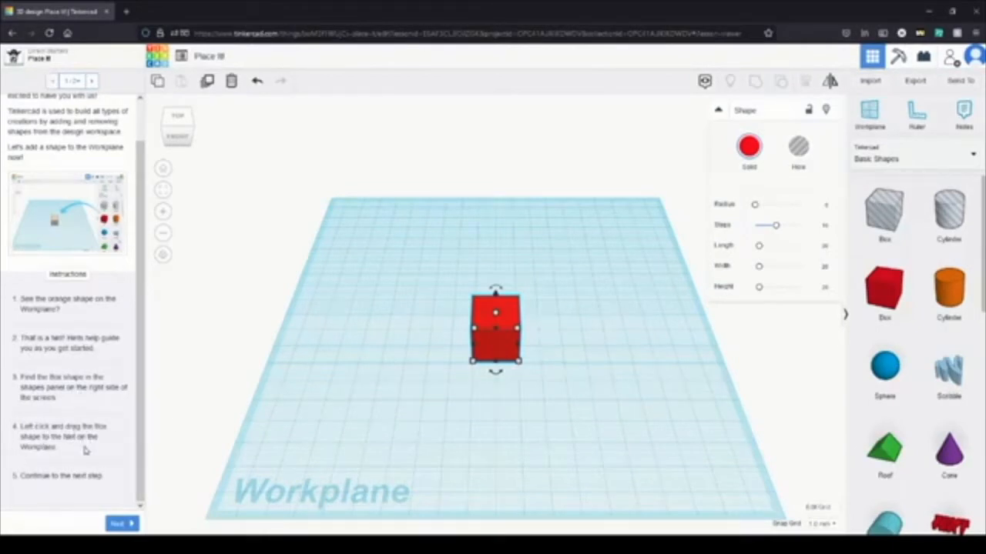
{"action": "left_click", "coordinate": [116, 524]}
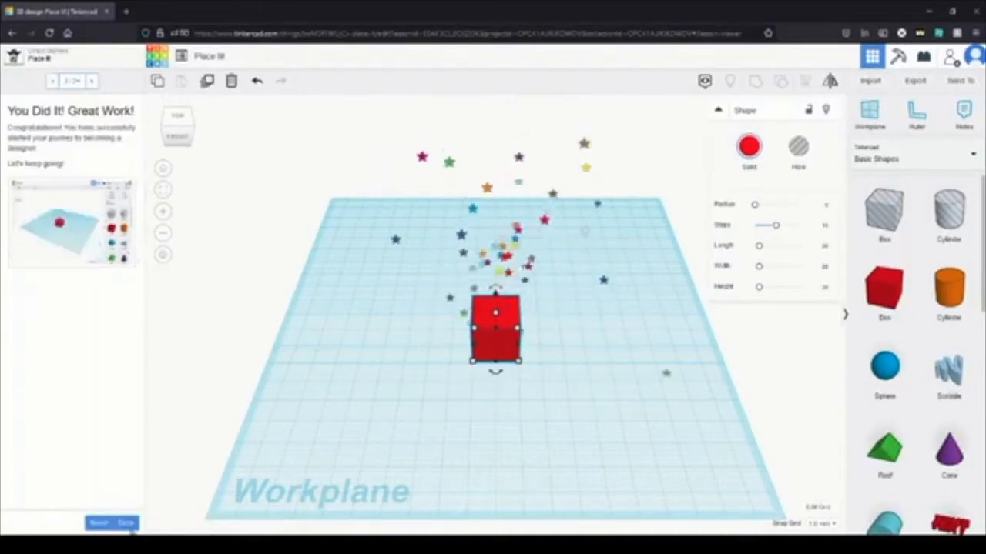
{"action": "left_click", "coordinate": [126, 523]}
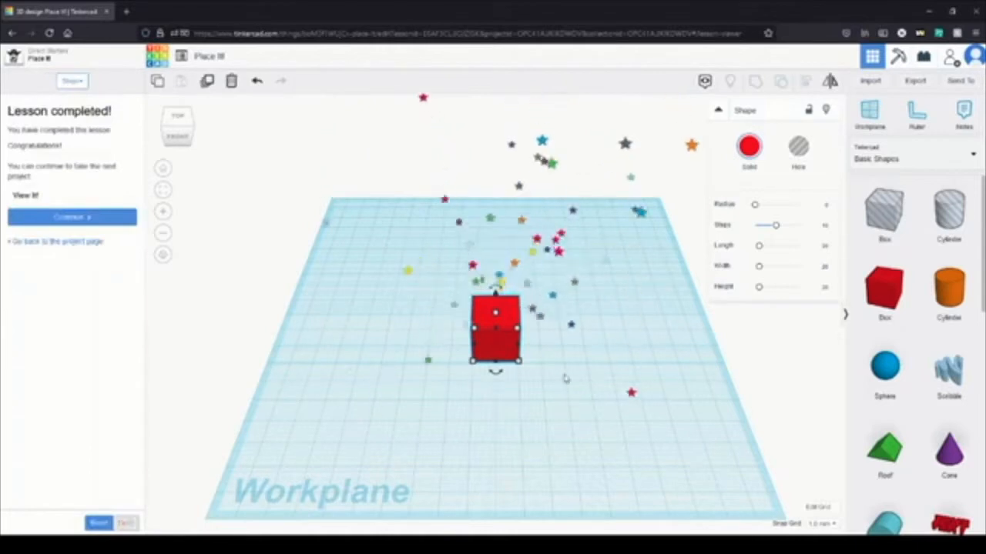
{"action": "left_click", "coordinate": [88, 223]}
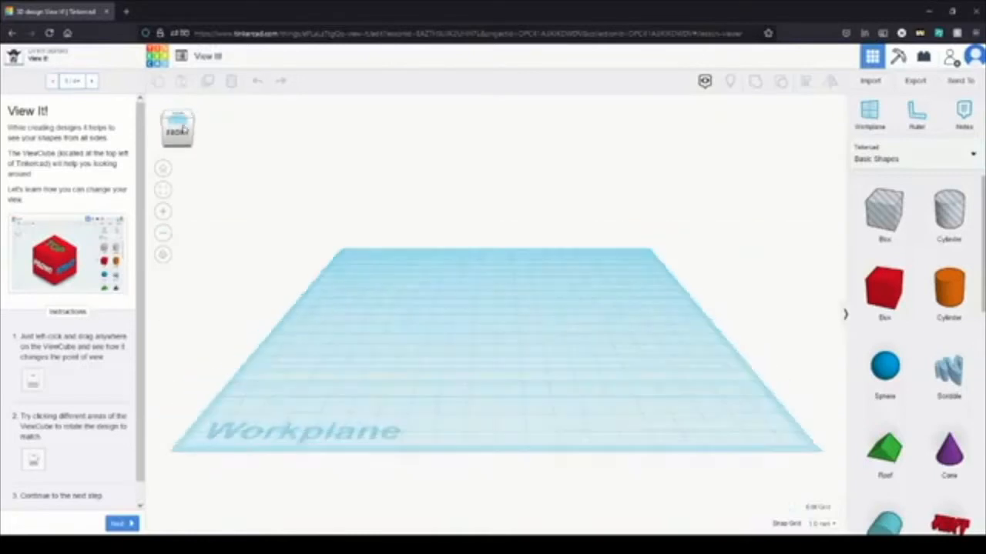
Step: Add a red box to the workplane, practise rotating the view with the ViewCube and advance to Learn to Zoom
{"action": "mouse_move", "coordinate": [184, 129]}
{"action": "left_mouse_down"}
{"action": "mouse_move", "coordinate": [210, 131]}
{"action": "mouse_move", "coordinate": [164, 125]}
{"action": "mouse_move", "coordinate": [192, 131]}
{"action": "mouse_move", "coordinate": [174, 125]}
{"action": "mouse_move", "coordinate": [191, 112]}
{"action": "mouse_move", "coordinate": [186, 134]}
{"action": "mouse_move", "coordinate": [180, 129]}
{"action": "left_mouse_up"}
{"action": "left_click_drag", "start_coordinate": [892, 314], "coordinate": [499, 307]}
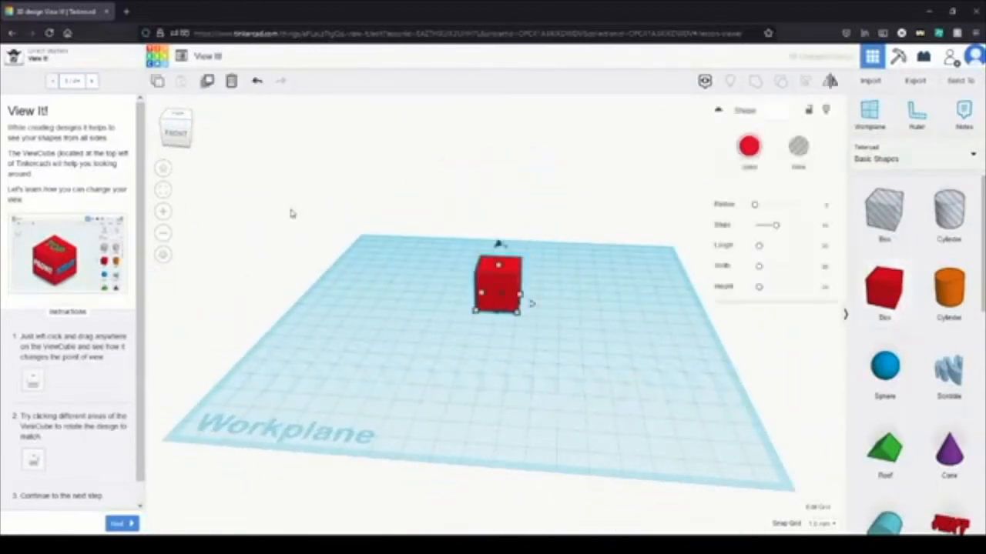
{"action": "mouse_move", "coordinate": [187, 136]}
{"action": "left_mouse_down"}
{"action": "mouse_move", "coordinate": [193, 129]}
{"action": "mouse_move", "coordinate": [198, 140]}
{"action": "left_mouse_up"}
{"action": "left_click", "coordinate": [177, 130]}
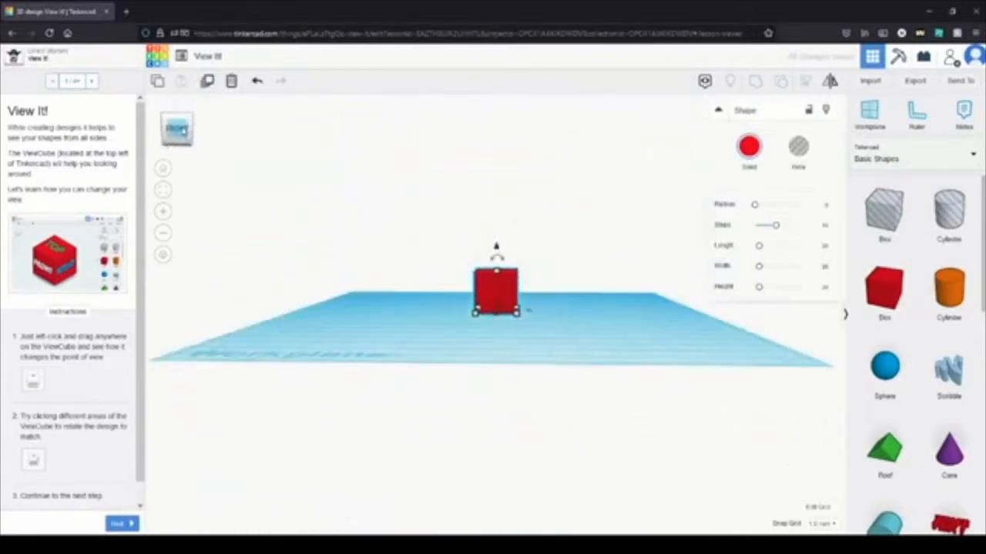
{"action": "mouse_move", "coordinate": [465, 366]}
{"action": "right_mouse_down"}
{"action": "mouse_move", "coordinate": [519, 330]}
{"action": "mouse_move", "coordinate": [403, 334]}
{"action": "mouse_move", "coordinate": [425, 408]}
{"action": "mouse_move", "coordinate": [634, 436]}
{"action": "mouse_move", "coordinate": [713, 347]}
{"action": "mouse_move", "coordinate": [580, 269]}
{"action": "mouse_move", "coordinate": [459, 316]}
{"action": "mouse_move", "coordinate": [532, 354]}
{"action": "mouse_move", "coordinate": [552, 322]}
{"action": "mouse_move", "coordinate": [471, 354]}
{"action": "right_mouse_up"}
{"action": "mouse_move", "coordinate": [189, 141]}
{"action": "left_mouse_down"}
{"action": "mouse_move", "coordinate": [175, 125]}
{"action": "mouse_move", "coordinate": [185, 148]}
{"action": "left_mouse_up"}
{"action": "left_click", "coordinate": [184, 148]}
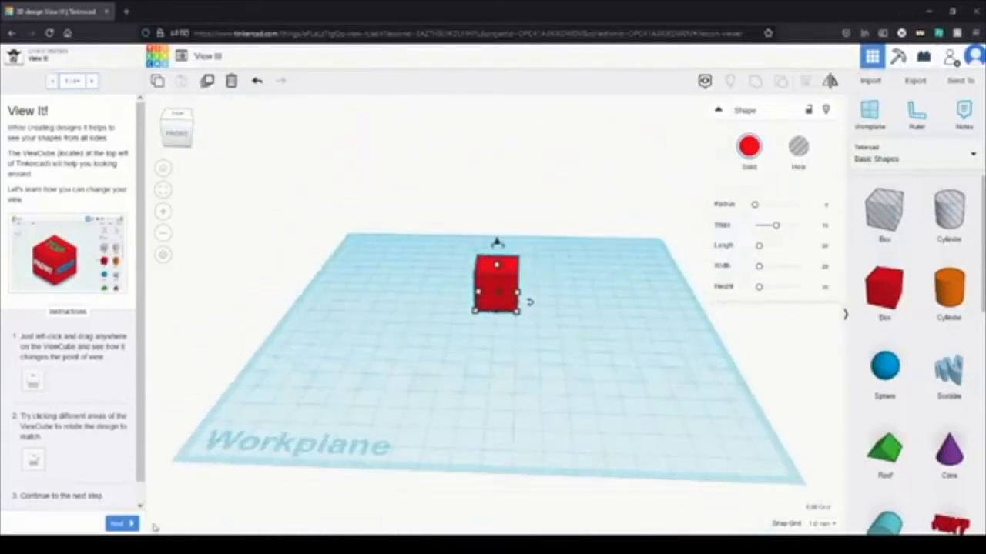
{"action": "left_click", "coordinate": [117, 524]}
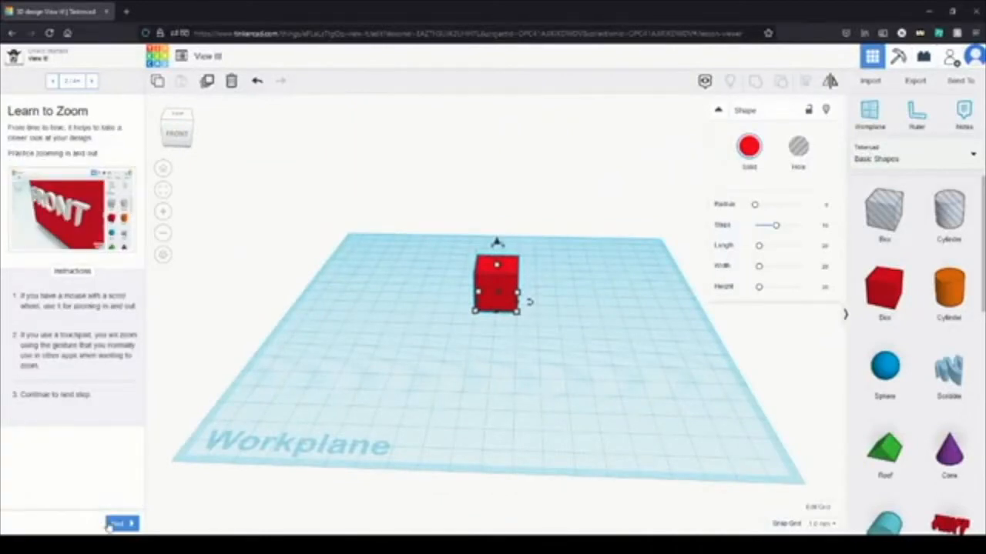
Step: Practise zooming in and out and orbiting around the red box
{"action": "scroll", "coordinate": [502, 289], "scroll_direction": "up", "scroll_amount": 5}
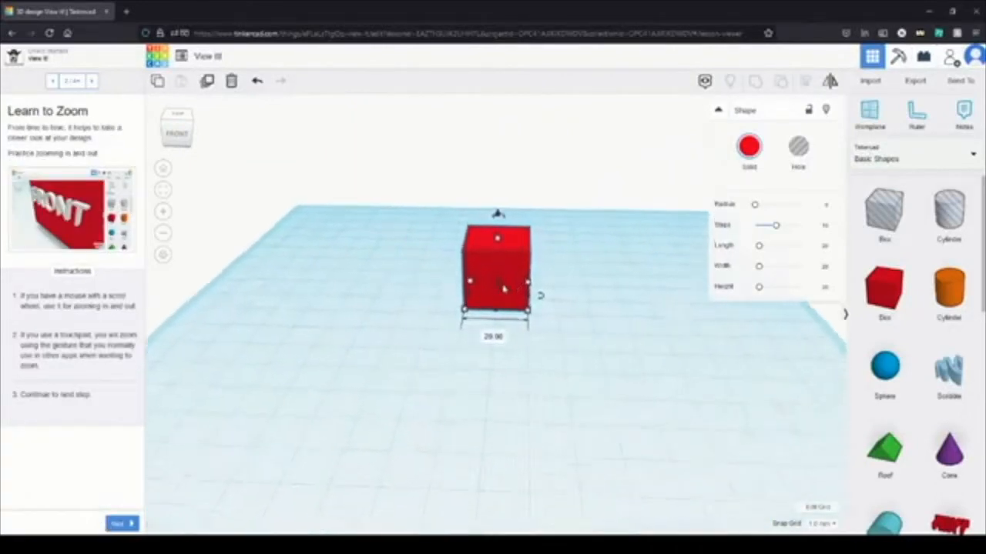
{"action": "right_click_drag", "start_coordinate": [557, 282], "coordinate": [666, 318]}
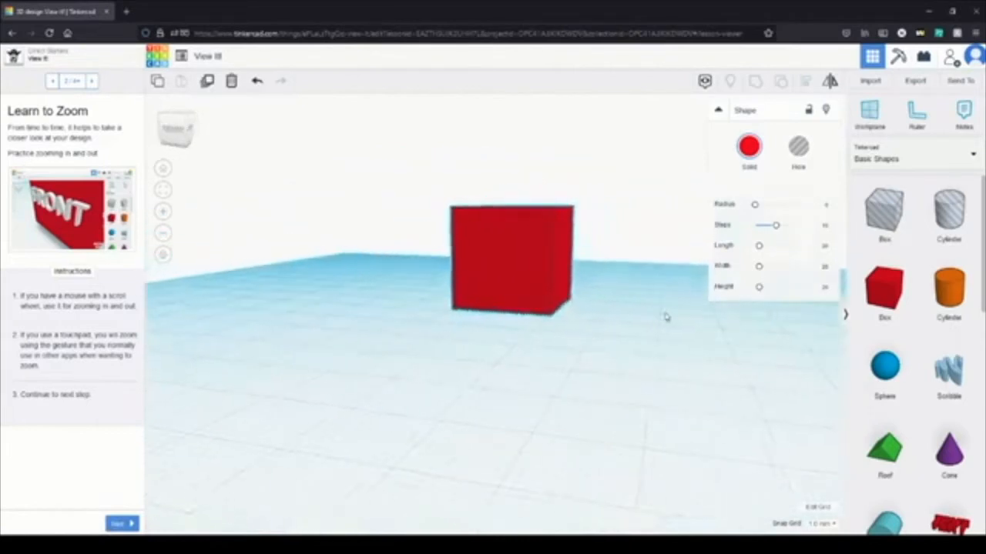
{"action": "left_click", "coordinate": [162, 234]}
{"action": "left_click", "coordinate": [163, 233]}
{"action": "left_click", "coordinate": [165, 215]}
{"action": "left_click", "coordinate": [166, 215]}
{"action": "left_click", "coordinate": [164, 233]}
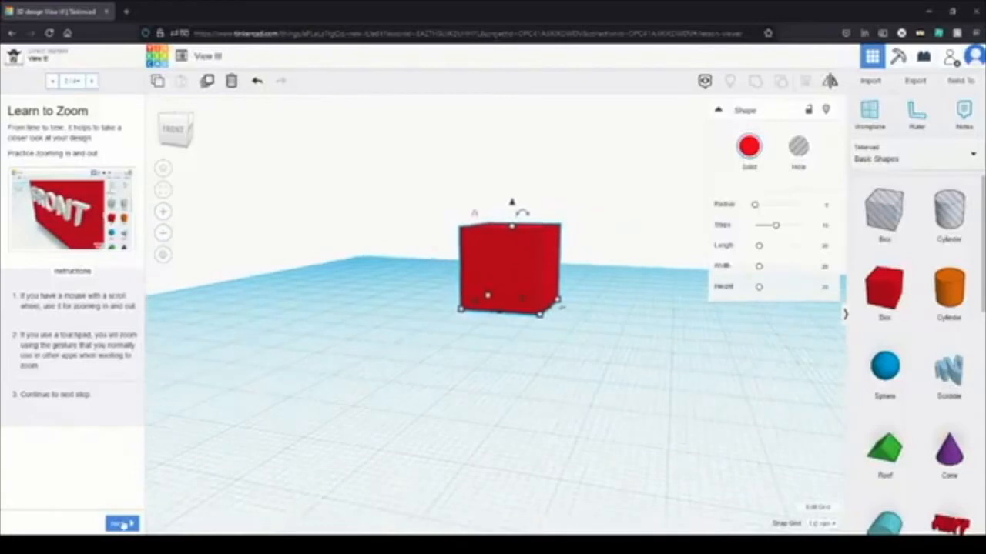
Step: Go through the remaining View It! instructions, complete the lesson and continue to Move It!
{"action": "left_click", "coordinate": [120, 525]}
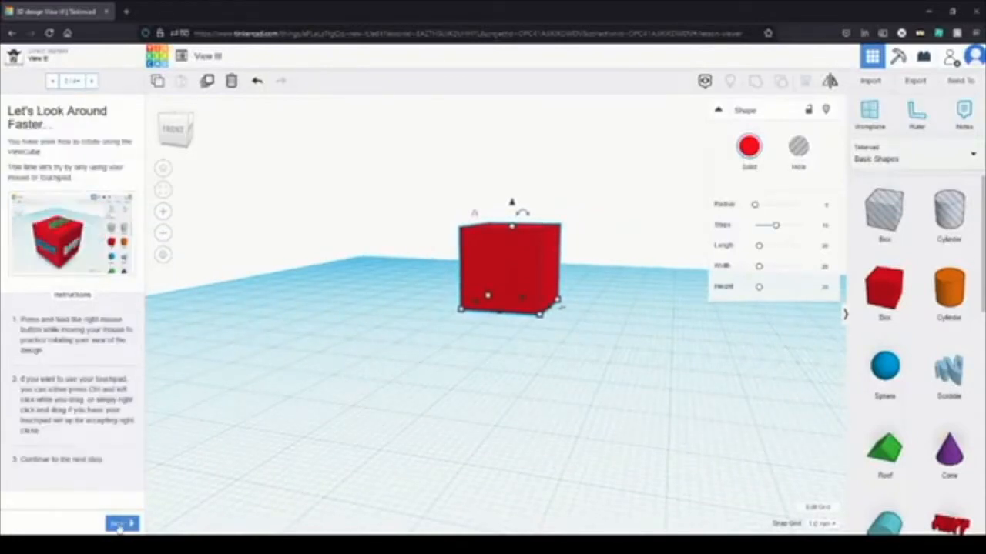
{"action": "left_click", "coordinate": [120, 525]}
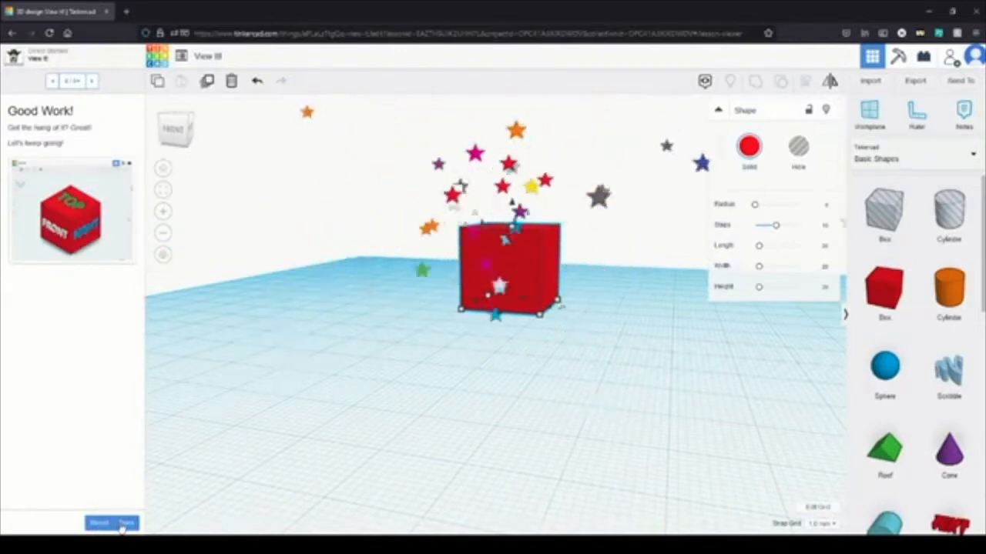
{"action": "left_click", "coordinate": [120, 525]}
{"action": "left_click", "coordinate": [123, 523]}
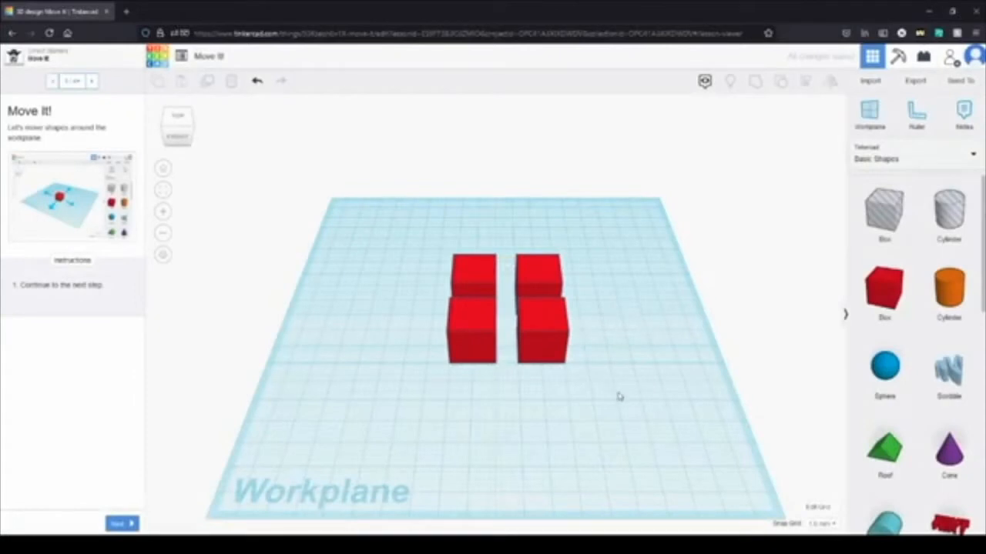
Step: Move the four red boxes onto the corner hints of the workplane and advance to Move Box Height
{"action": "right_click_drag", "start_coordinate": [618, 396], "coordinate": [603, 359]}
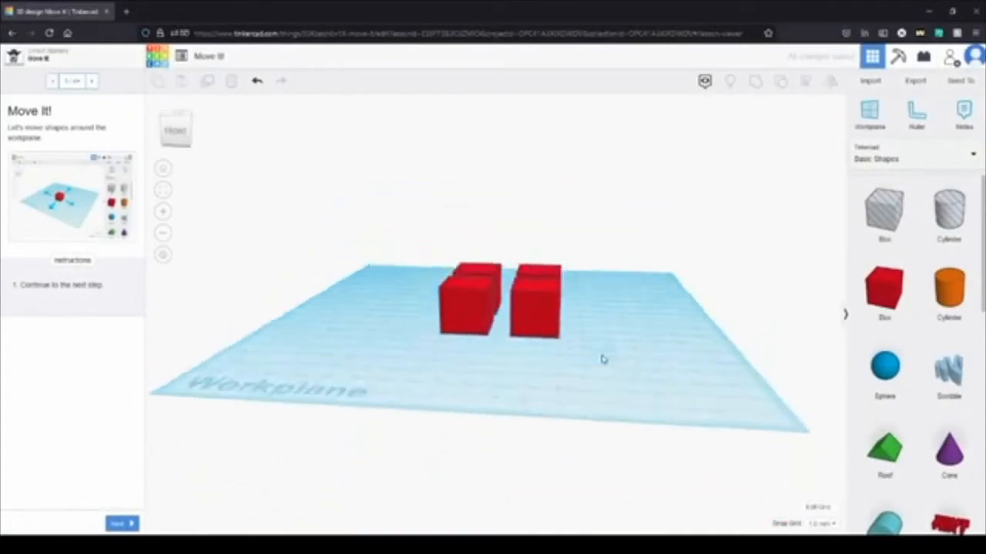
{"action": "left_click", "coordinate": [117, 525]}
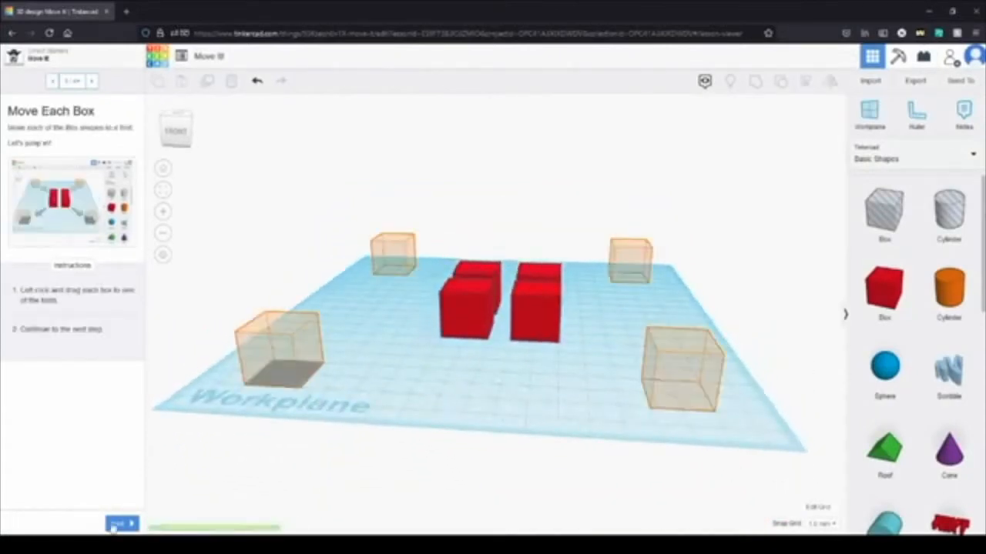
{"action": "left_click_drag", "start_coordinate": [482, 313], "coordinate": [304, 364]}
{"action": "left_click_drag", "start_coordinate": [290, 363], "coordinate": [282, 362]}
{"action": "left_click_drag", "start_coordinate": [526, 317], "coordinate": [673, 379]}
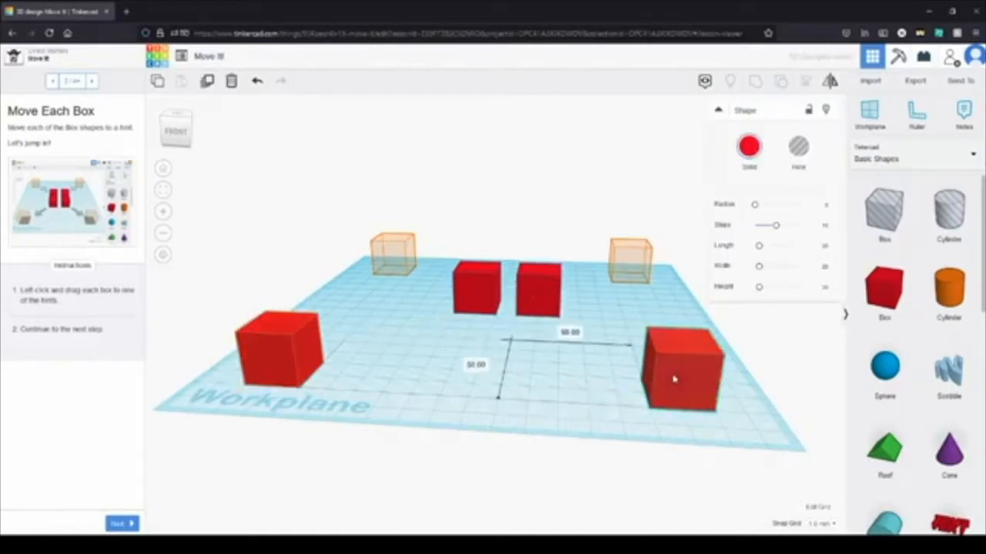
{"action": "left_click_drag", "start_coordinate": [531, 292], "coordinate": [624, 264]}
{"action": "left_click_drag", "start_coordinate": [487, 297], "coordinate": [392, 263]}
{"action": "left_click", "coordinate": [118, 526]}
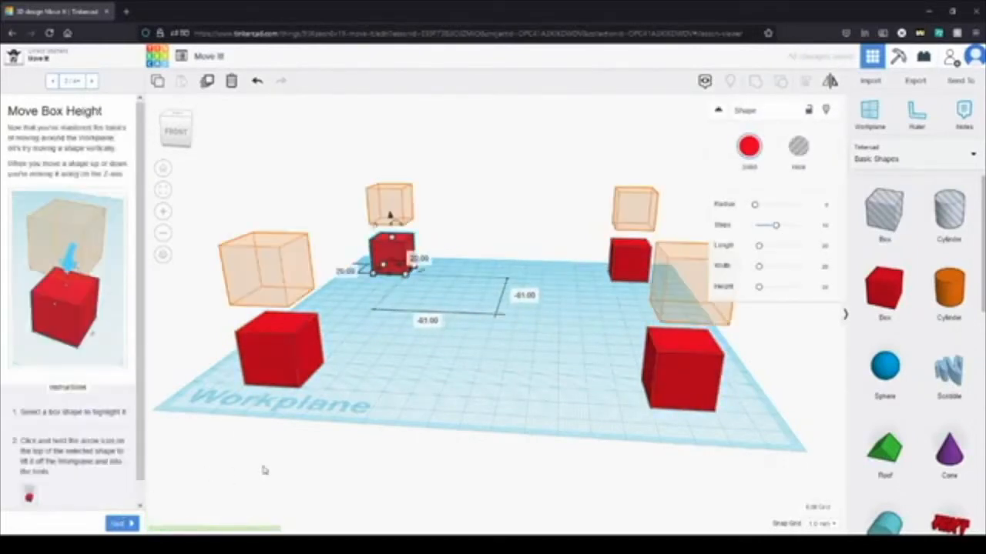
Step: Raise each of the four boxes vertically into the hint above it, complete the lesson and continue to Rotate It!
{"action": "left_click", "coordinate": [282, 337]}
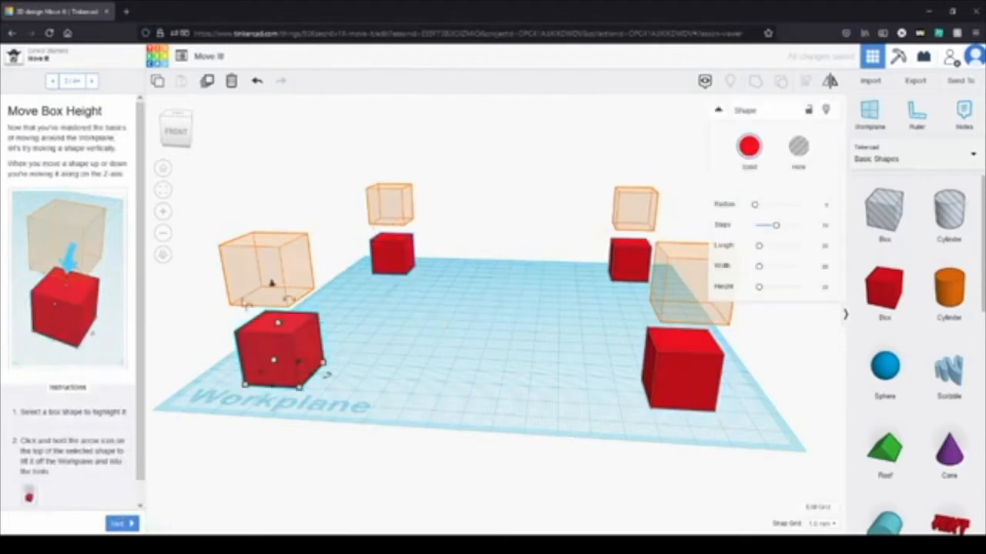
{"action": "left_click_drag", "start_coordinate": [271, 284], "coordinate": [262, 214]}
{"action": "left_click", "coordinate": [682, 339]}
{"action": "left_click_drag", "start_coordinate": [683, 317], "coordinate": [693, 223]}
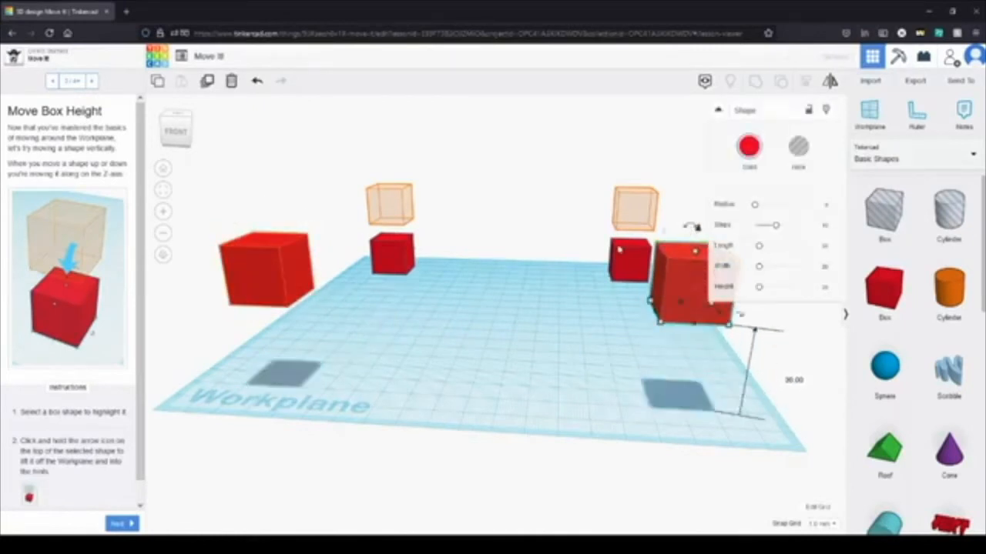
{"action": "left_click", "coordinate": [626, 254]}
{"action": "left_click_drag", "start_coordinate": [630, 229], "coordinate": [636, 182]}
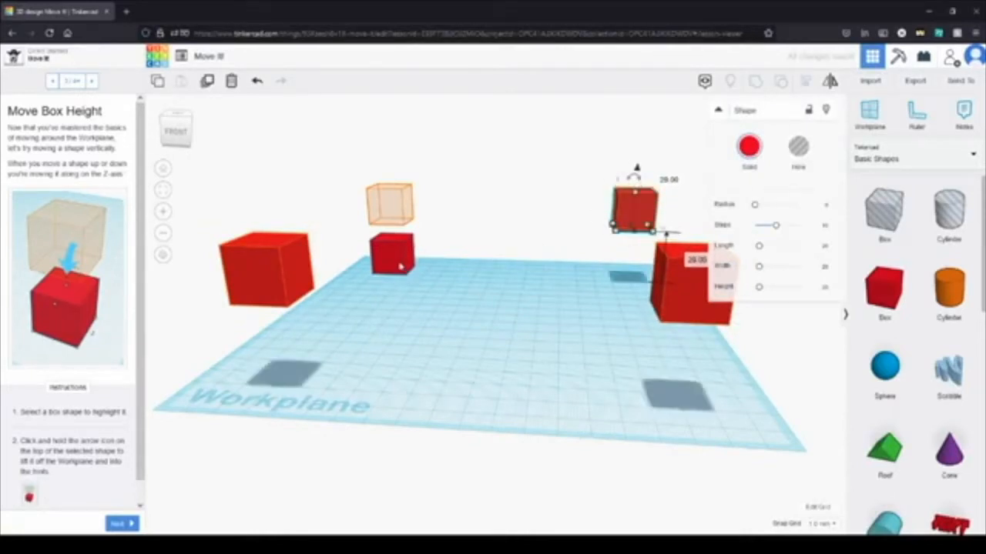
{"action": "left_click", "coordinate": [400, 266]}
{"action": "left_click_drag", "start_coordinate": [393, 221], "coordinate": [387, 166]}
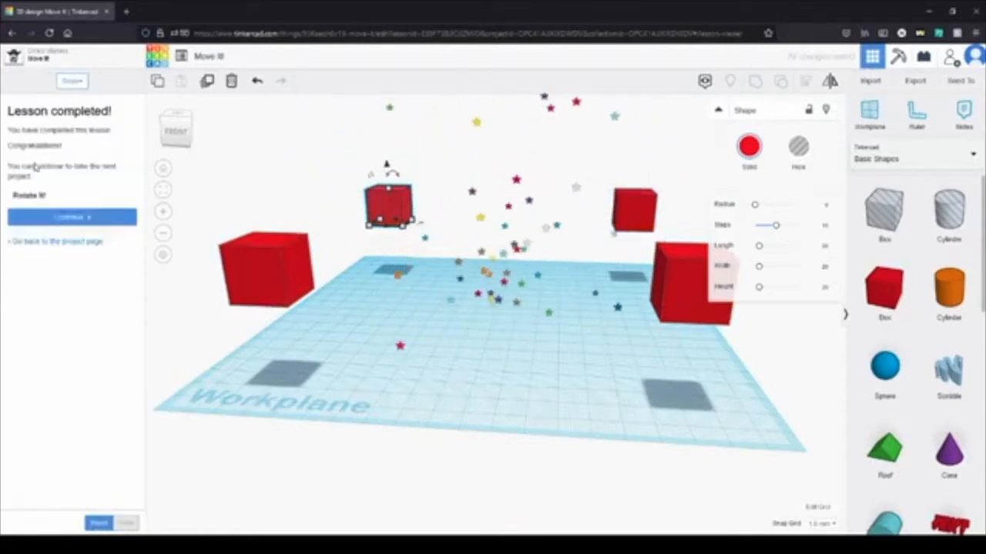
{"action": "left_click", "coordinate": [74, 217]}
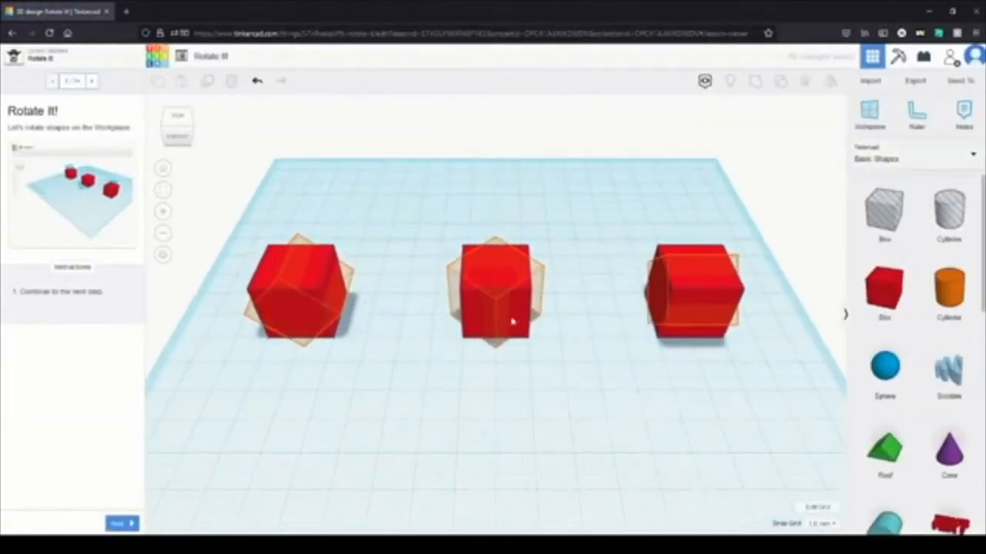
Step: Rotate the middle red box 45 degrees about its vertical axis to match its hint
{"action": "left_click", "coordinate": [517, 301]}
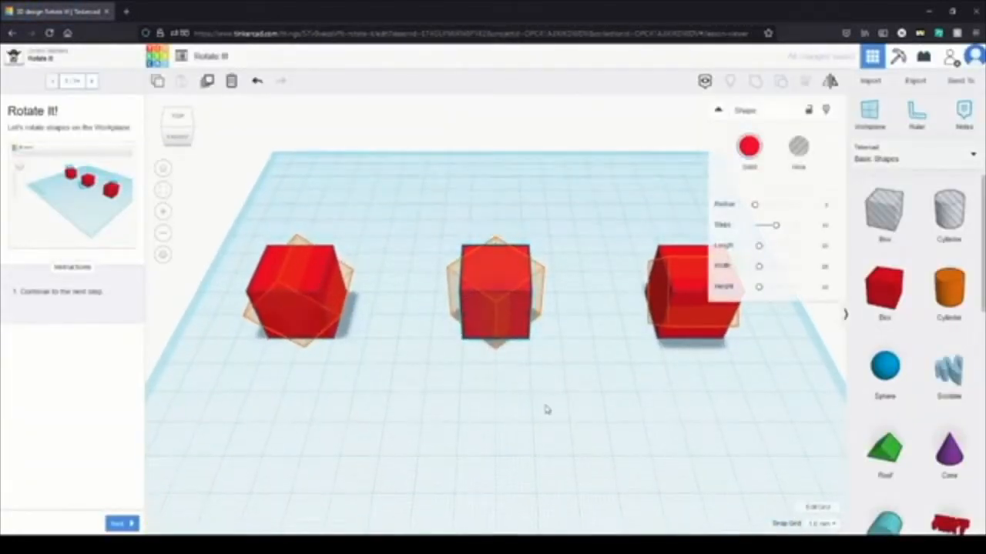
{"action": "left_click_drag", "start_coordinate": [495, 367], "coordinate": [496, 365]}
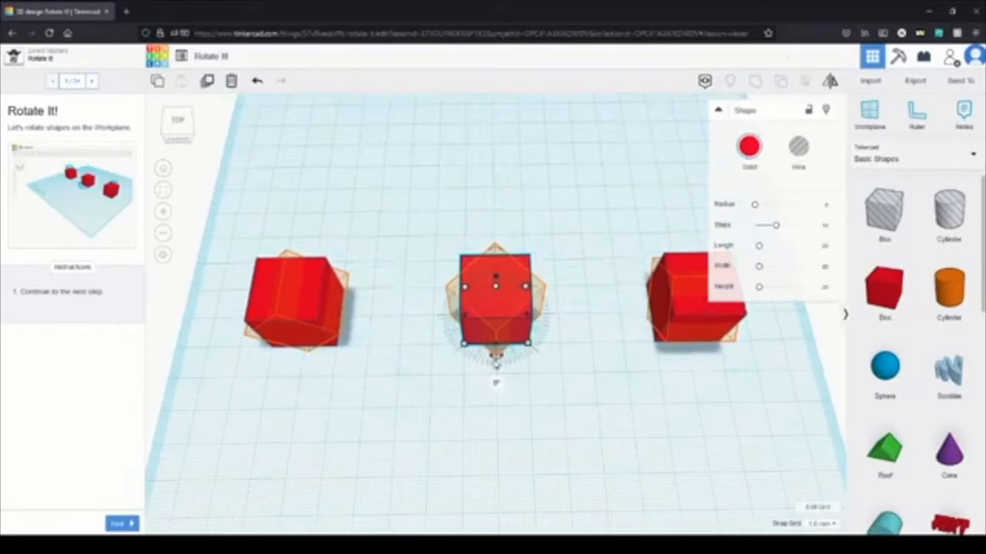
{"action": "scroll", "coordinate": [502, 366], "scroll_direction": "up", "scroll_amount": 3}
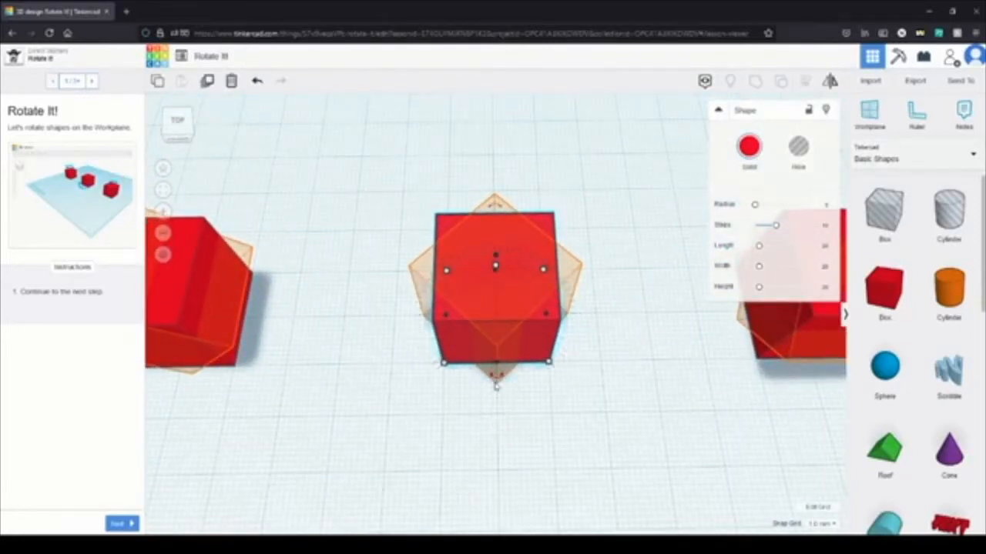
{"action": "left_click_drag", "start_coordinate": [498, 383], "coordinate": [580, 390]}
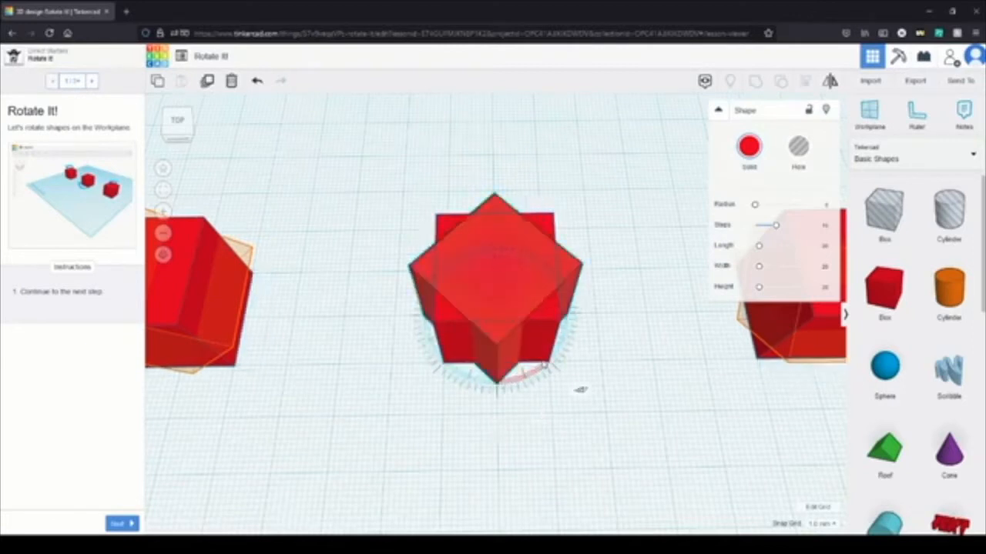
Step: Rotate the left and right red boxes 45 degrees about their horizontal axes to match their hints
{"action": "scroll", "coordinate": [410, 381], "scroll_direction": "down", "scroll_amount": 5}
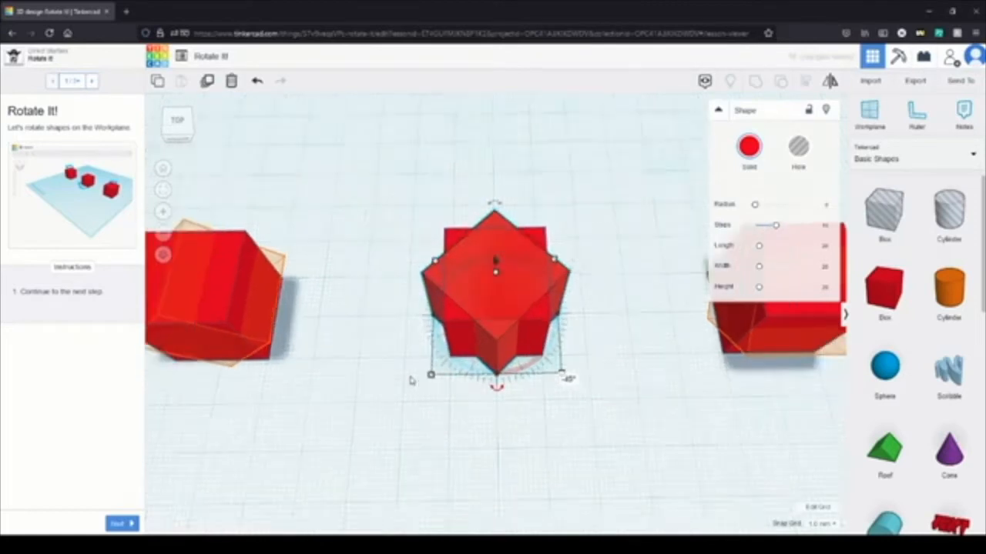
{"action": "left_click", "coordinate": [271, 308]}
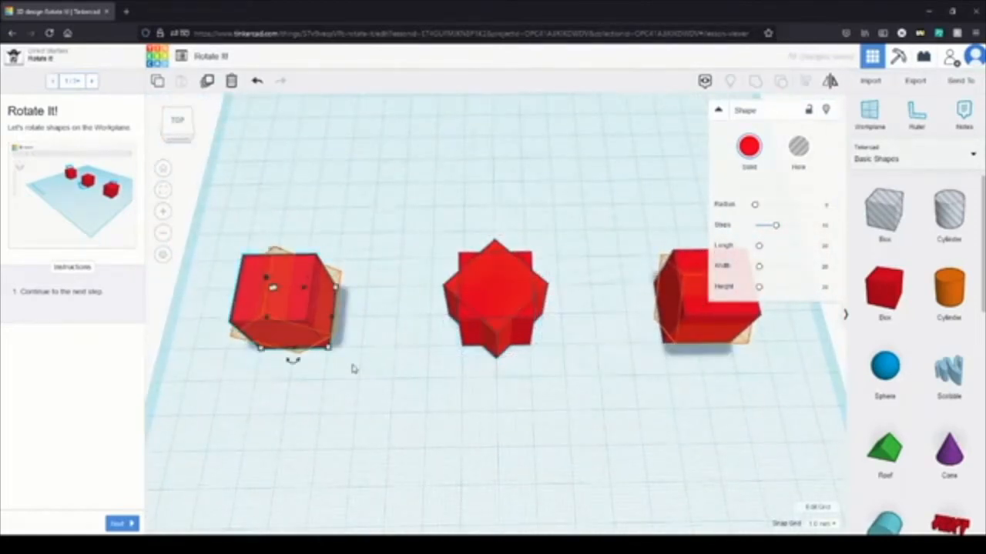
{"action": "right_click_drag", "start_coordinate": [357, 367], "coordinate": [381, 340]}
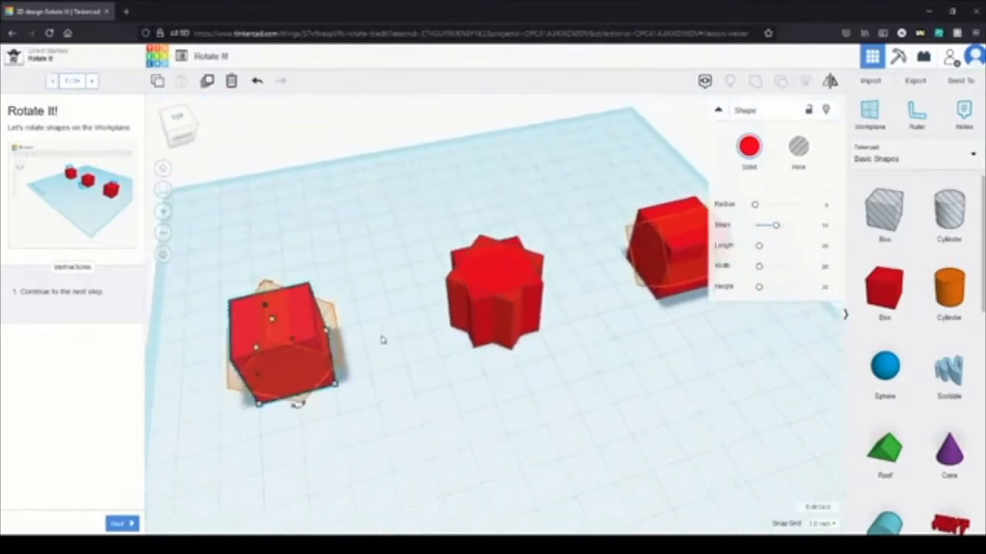
{"action": "left_click_drag", "start_coordinate": [264, 286], "coordinate": [232, 308]}
{"action": "right_click_drag", "start_coordinate": [589, 421], "coordinate": [328, 352]}
{"action": "left_click_drag", "start_coordinate": [495, 225], "coordinate": [443, 275]}
Step: Go through the Rotate Each Box instructions, complete the lesson and continue to Size It Up!
{"action": "left_click", "coordinate": [121, 524]}
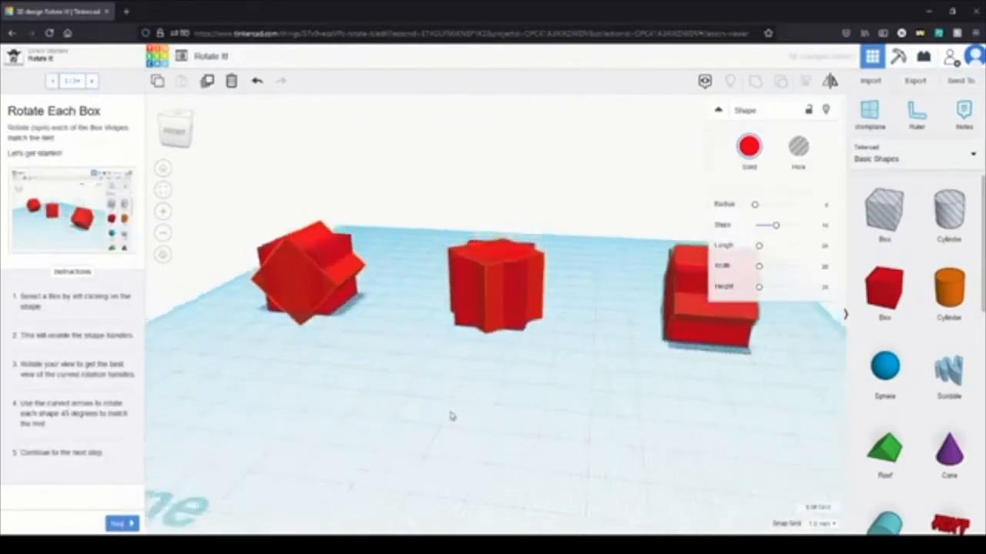
{"action": "right_click_drag", "start_coordinate": [479, 486], "coordinate": [475, 378]}
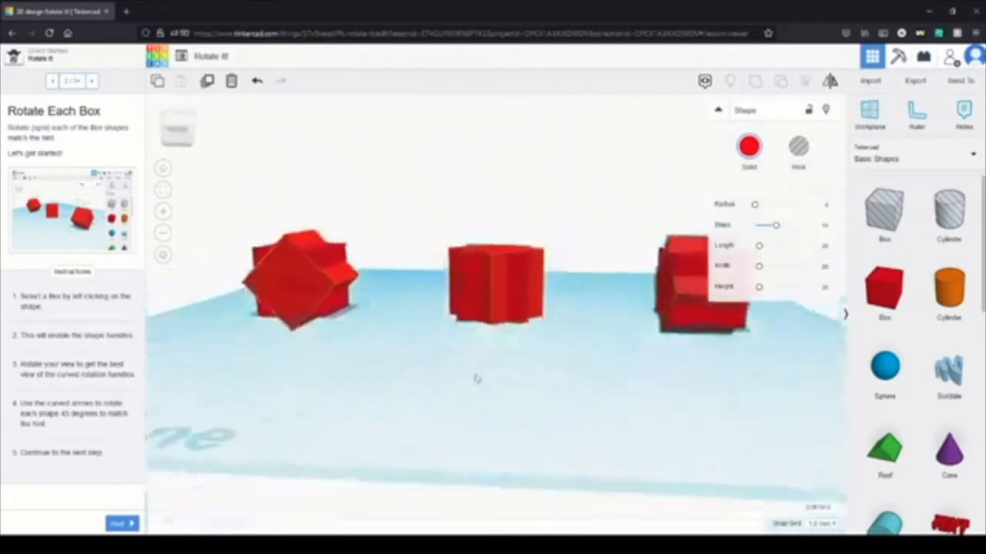
{"action": "left_click", "coordinate": [122, 524]}
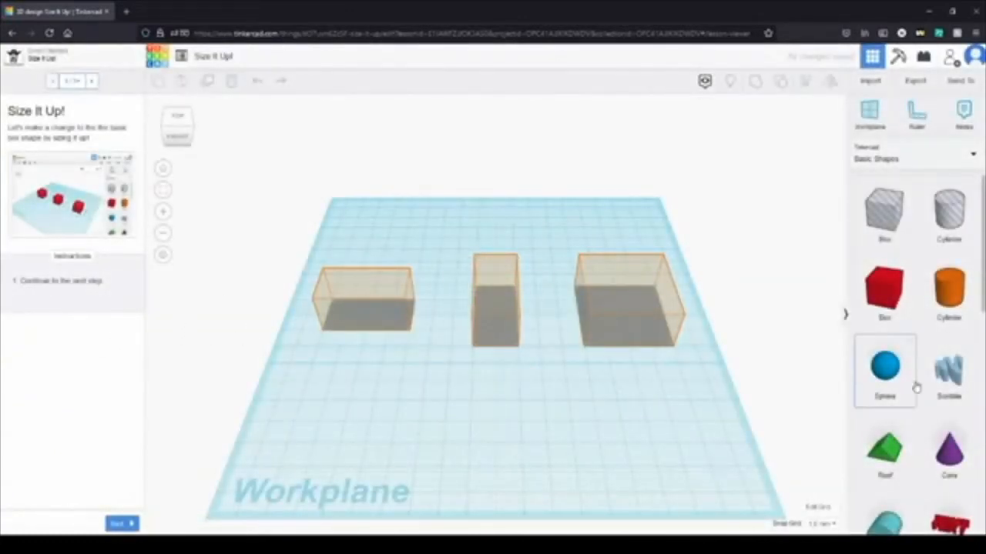
Step: Place three red boxes on the workplane, one inside each of the left, middle and right hints
{"action": "left_click_drag", "start_coordinate": [901, 300], "coordinate": [391, 320]}
{"action": "left_click_drag", "start_coordinate": [884, 293], "coordinate": [496, 332]}
{"action": "left_click_drag", "start_coordinate": [880, 297], "coordinate": [605, 334]}
Step: Stretch the middle and left boxes to 40 mm long so they fill their hints
{"action": "left_click", "coordinate": [495, 307]}
{"action": "right_click_drag", "start_coordinate": [549, 299], "coordinate": [446, 369]}
{"action": "left_click_drag", "start_coordinate": [499, 319], "coordinate": [537, 296]}
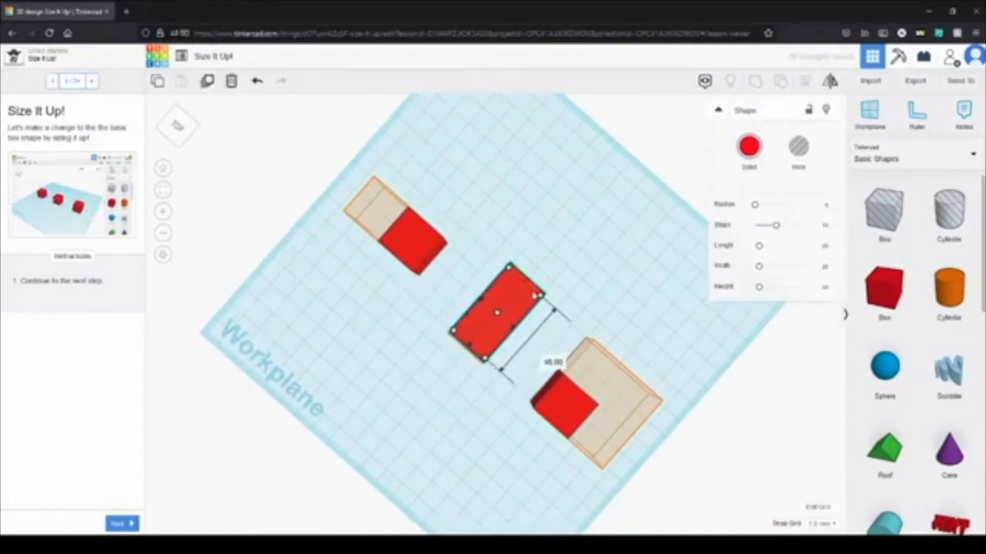
{"action": "left_click", "coordinate": [401, 235]}
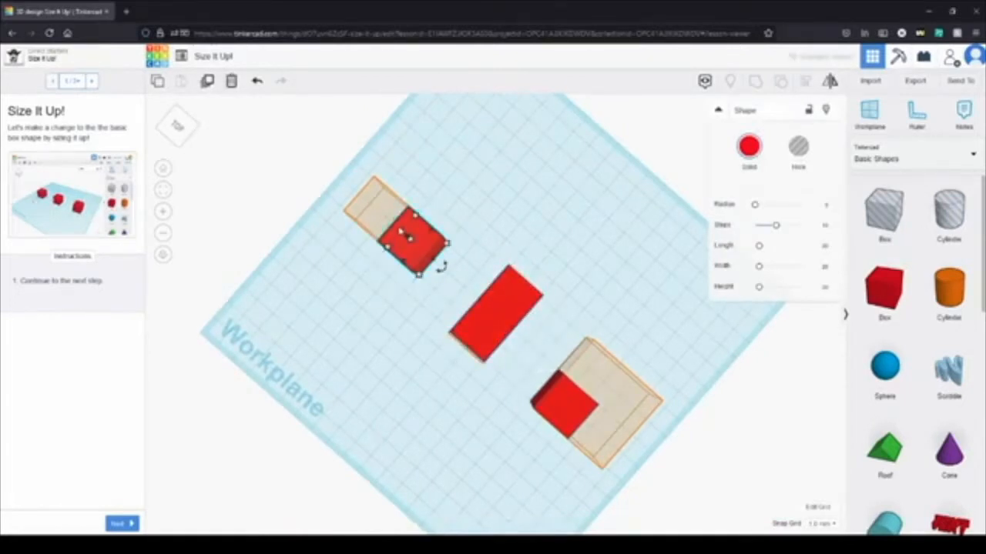
{"action": "left_click_drag", "start_coordinate": [406, 235], "coordinate": [367, 206]}
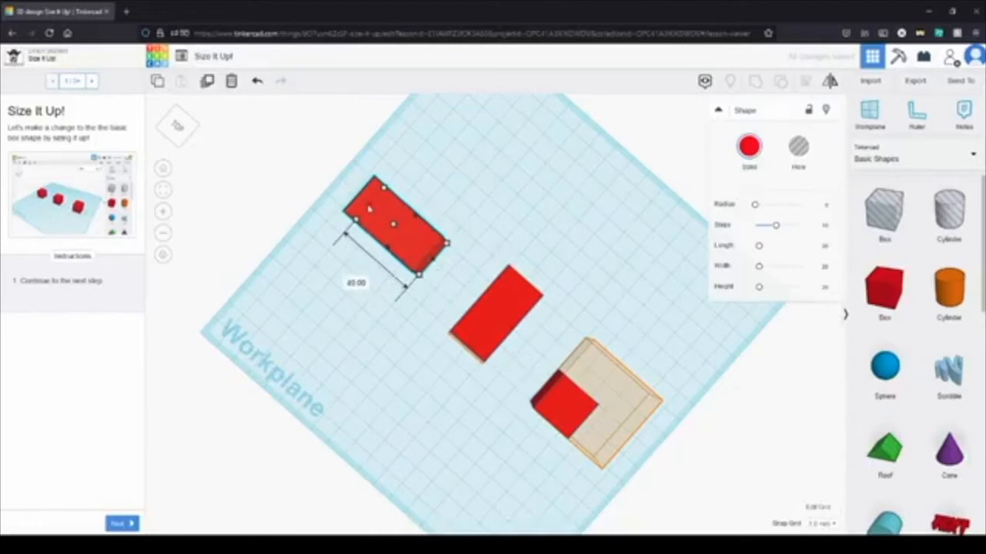
Step: Resize the right box from its corner to 40 by 40 mm to fill its hint
{"action": "left_click", "coordinate": [566, 408]}
{"action": "right_click_drag", "start_coordinate": [644, 447], "coordinate": [569, 397]}
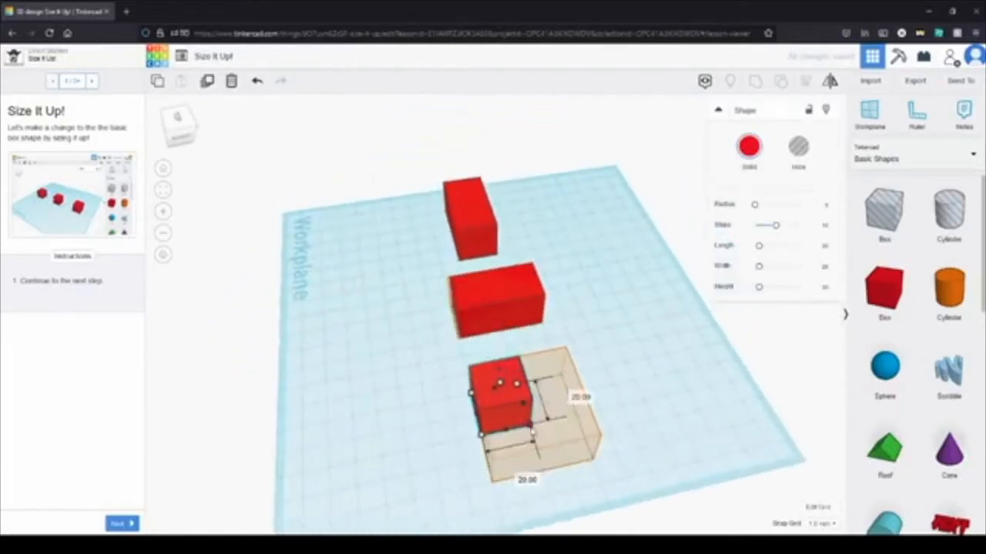
{"action": "left_click_drag", "start_coordinate": [534, 433], "coordinate": [593, 460]}
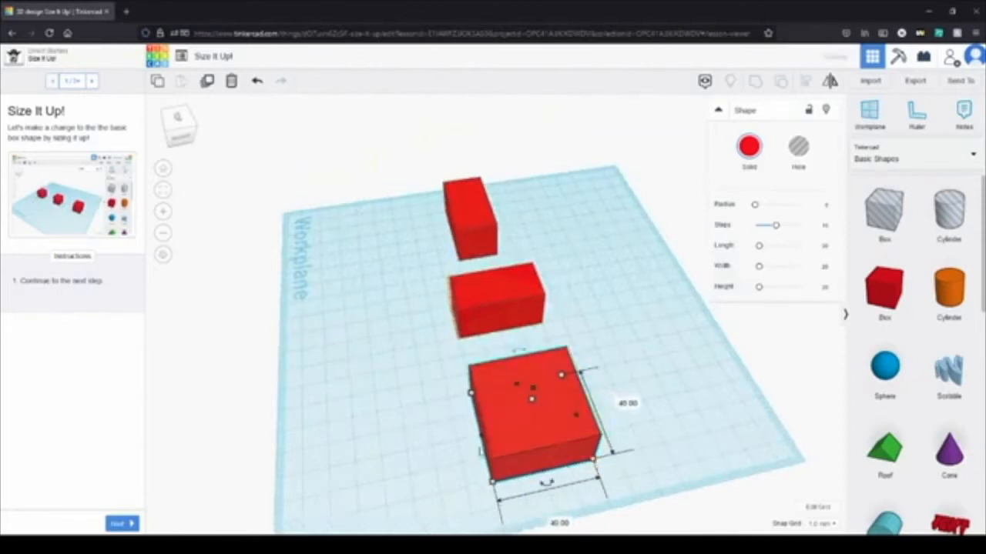
{"action": "left_click", "coordinate": [387, 449]}
Step: Go through the Extend Each Block instructions, complete the lesson and continue to Group It!
{"action": "left_click", "coordinate": [123, 524]}
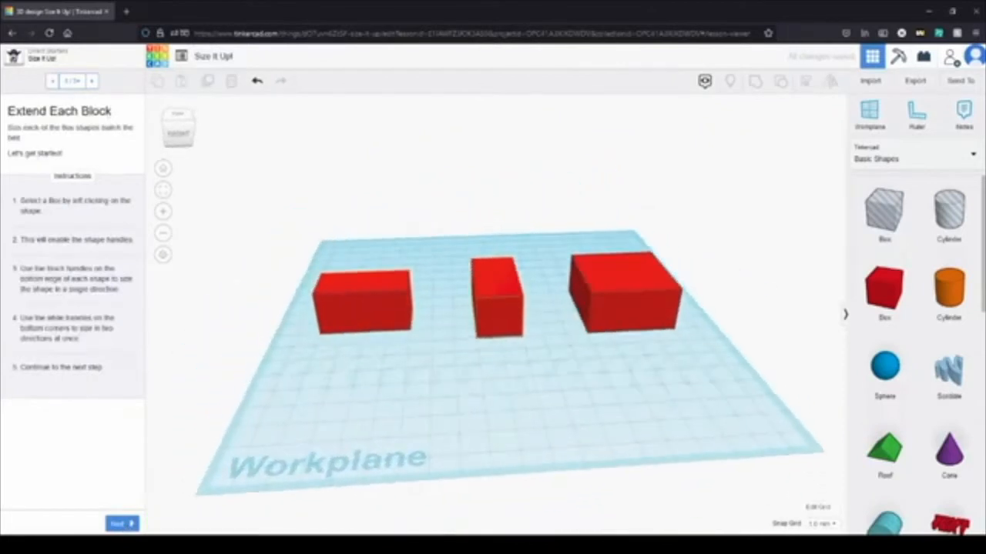
{"action": "left_click", "coordinate": [125, 524]}
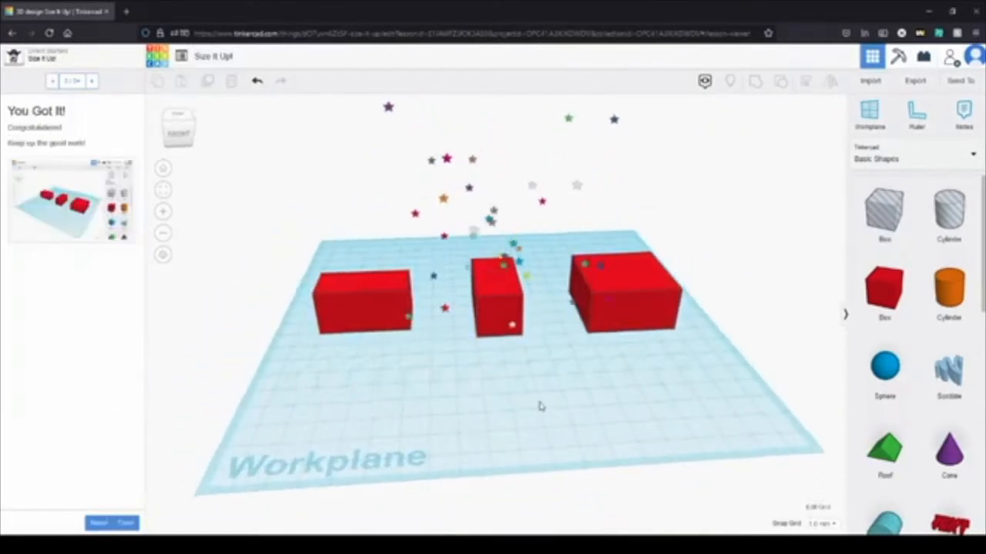
{"action": "left_click", "coordinate": [125, 523]}
{"action": "left_click", "coordinate": [72, 218]}
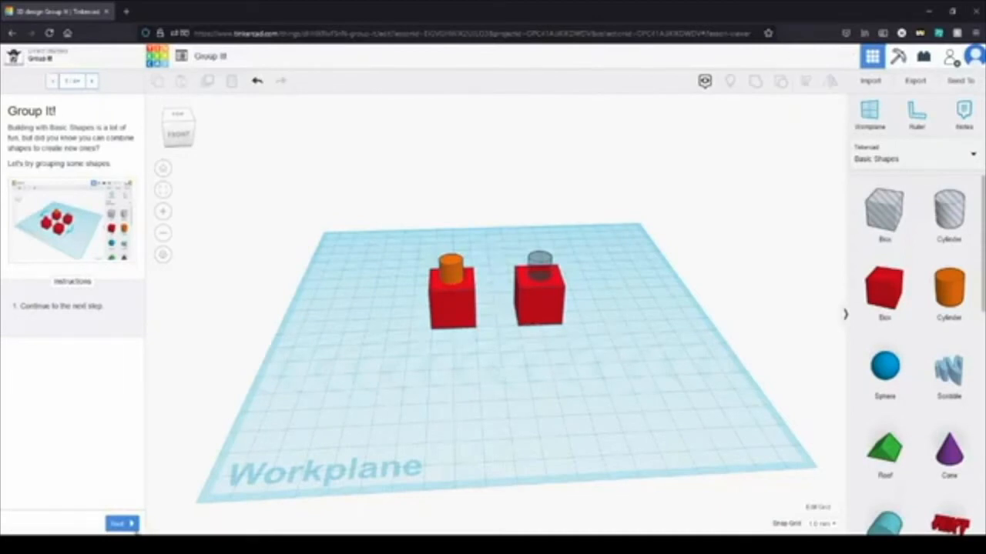
Step: Advance to Group the Shapes on the Left and group the left box with its orange cylinder
{"action": "left_click", "coordinate": [115, 525]}
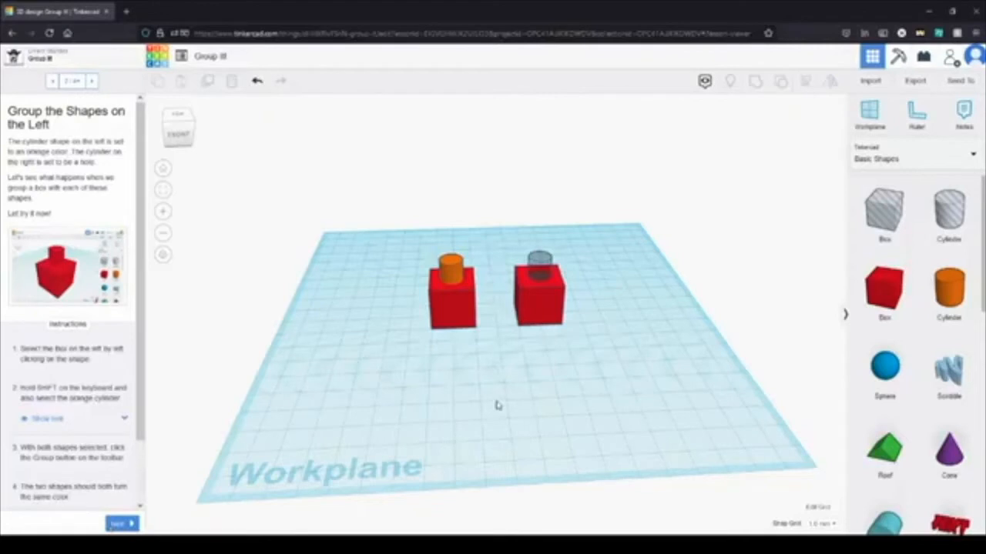
{"action": "left_click_drag", "start_coordinate": [395, 230], "coordinate": [395, 231]}
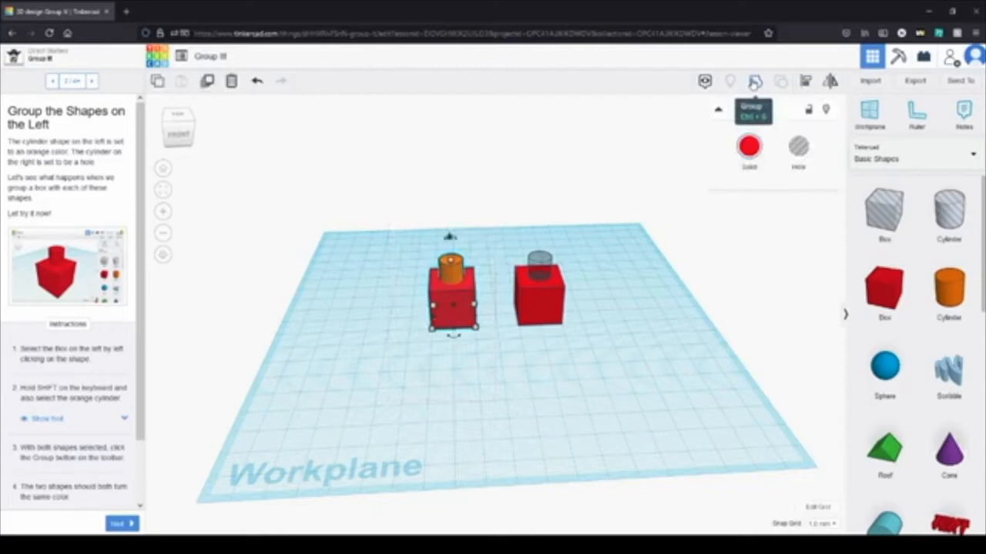
{"action": "left_click", "coordinate": [754, 82]}
{"action": "left_click", "coordinate": [489, 389]}
{"action": "scroll", "coordinate": [447, 301], "scroll_direction": "up", "scroll_amount": 5}
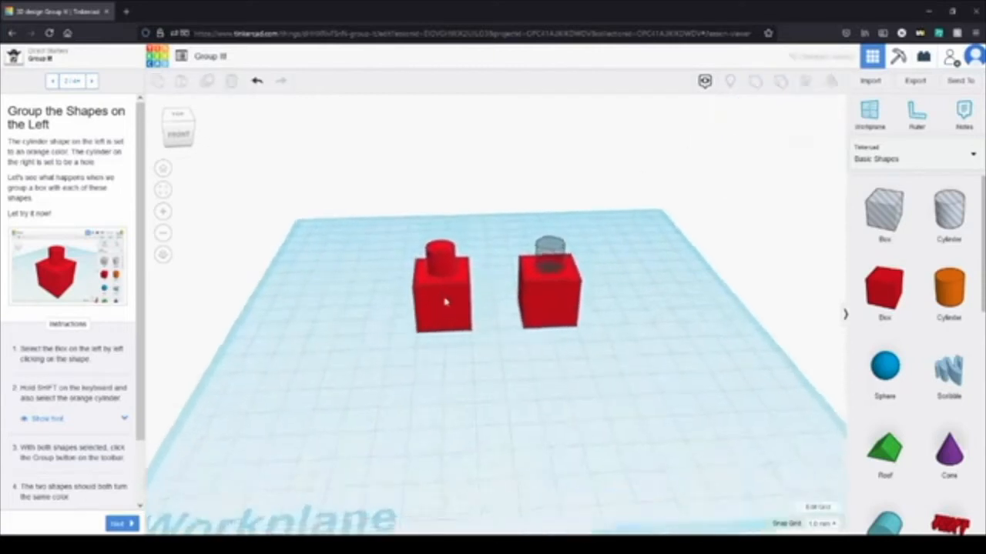
{"action": "right_click_drag", "start_coordinate": [572, 396], "coordinate": [638, 392]}
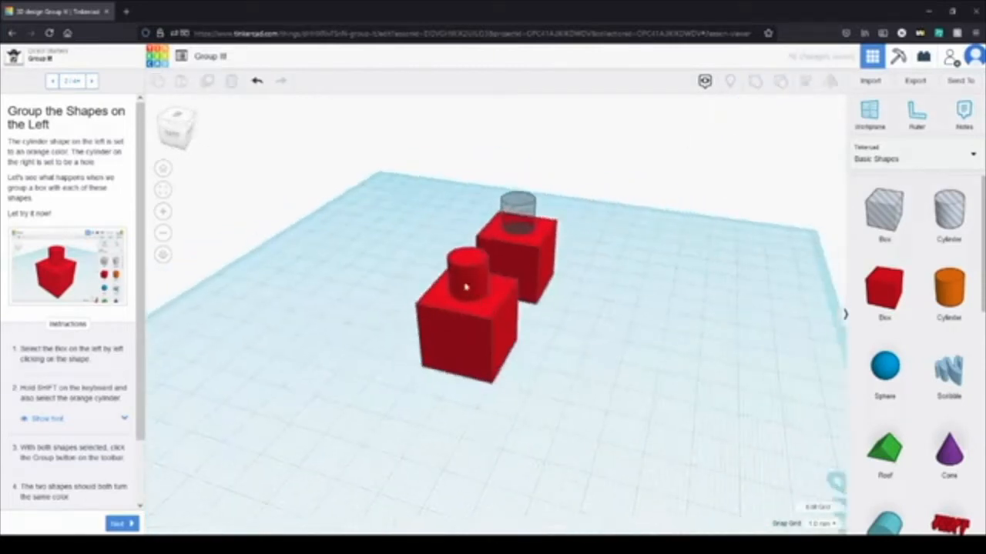
{"action": "mouse_move", "coordinate": [495, 323]}
{"action": "left_mouse_down"}
{"action": "mouse_move", "coordinate": [484, 299]}
{"action": "mouse_move", "coordinate": [504, 323]}
{"action": "mouse_move", "coordinate": [490, 332]}
{"action": "mouse_move", "coordinate": [487, 325]}
{"action": "left_mouse_up"}
{"action": "left_click", "coordinate": [622, 394]}
Step: Group the right box with its hole cylinder to cut a round hole through the box
{"action": "right_click_drag", "start_coordinate": [649, 378], "coordinate": [511, 447]}
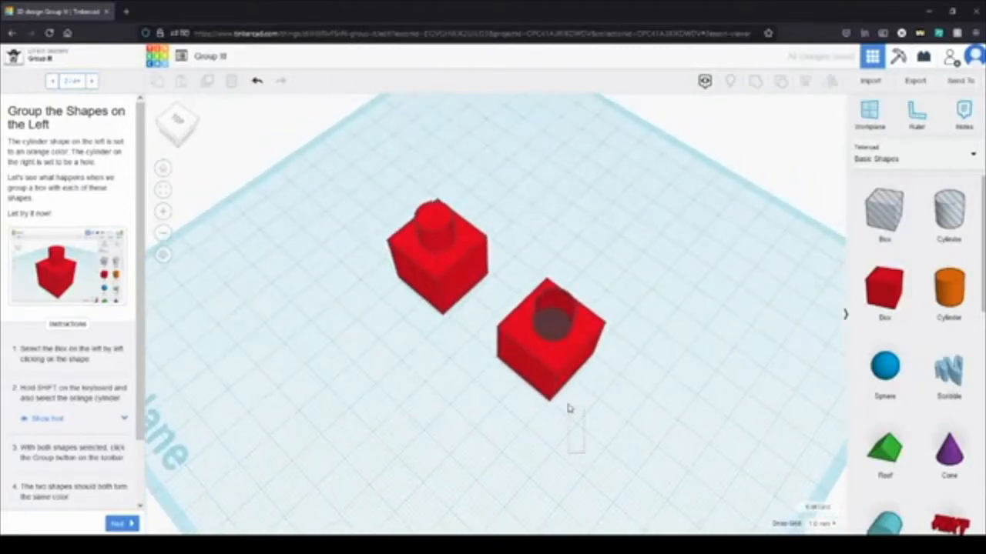
{"action": "left_click_drag", "start_coordinate": [536, 218], "coordinate": [536, 218]}
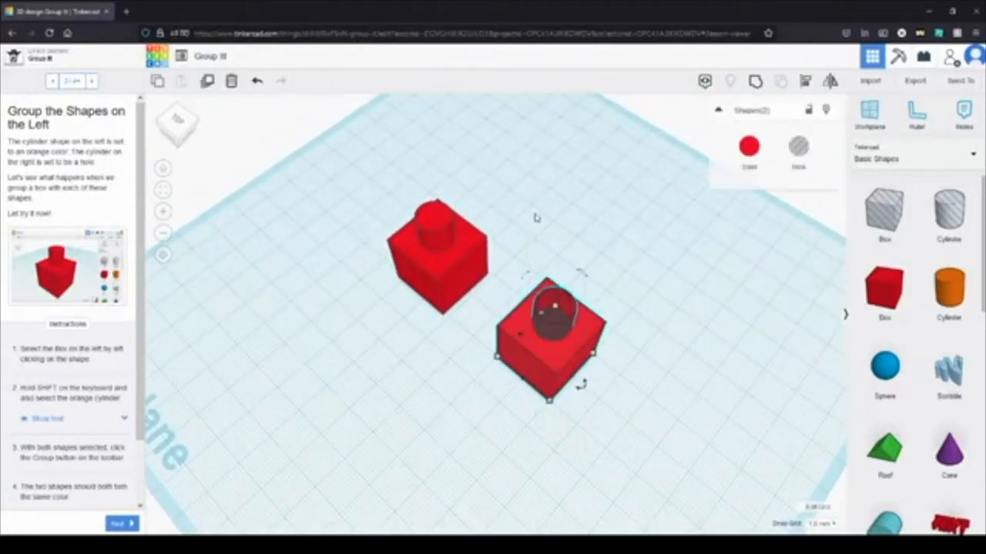
{"action": "left_click", "coordinate": [754, 83]}
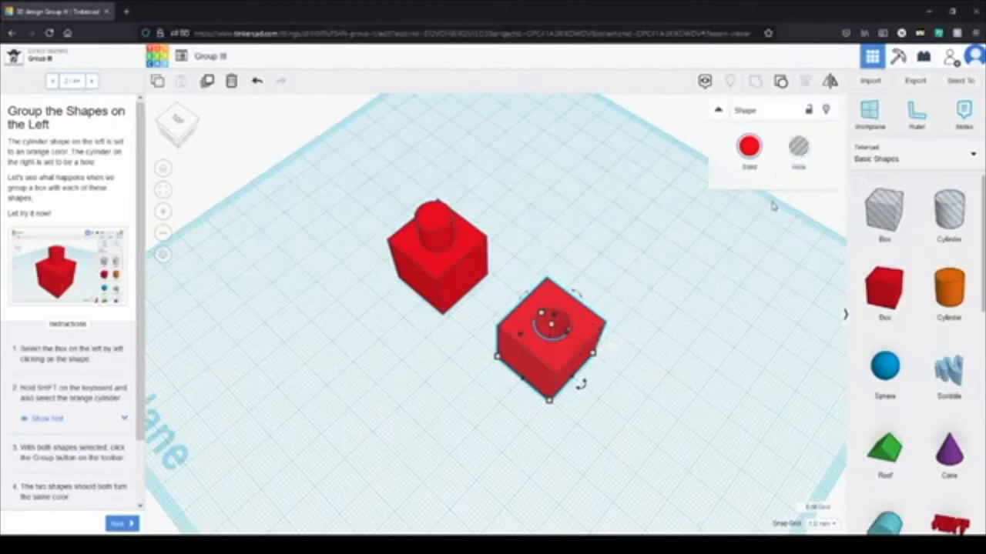
{"action": "right_click_drag", "start_coordinate": [643, 355], "coordinate": [616, 413]}
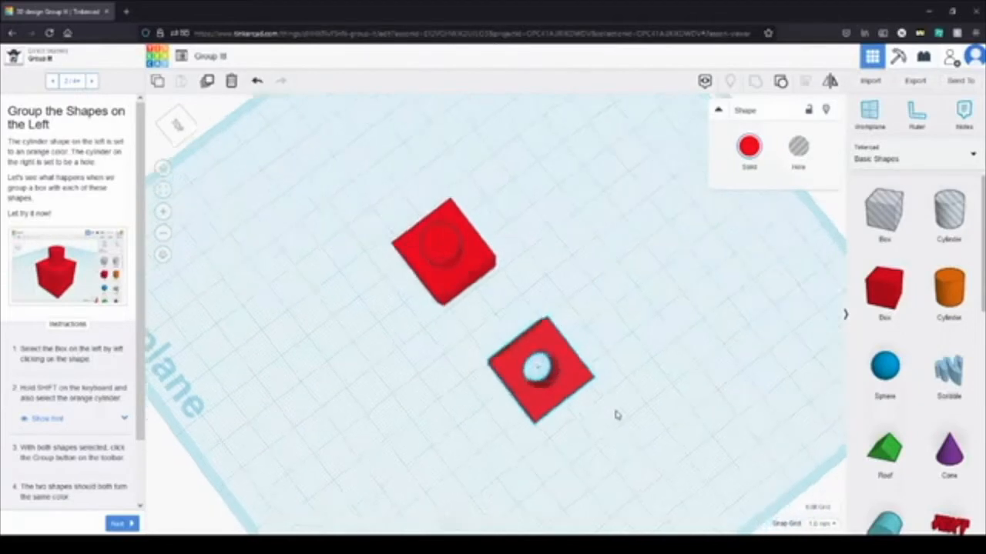
{"action": "left_click", "coordinate": [550, 374]}
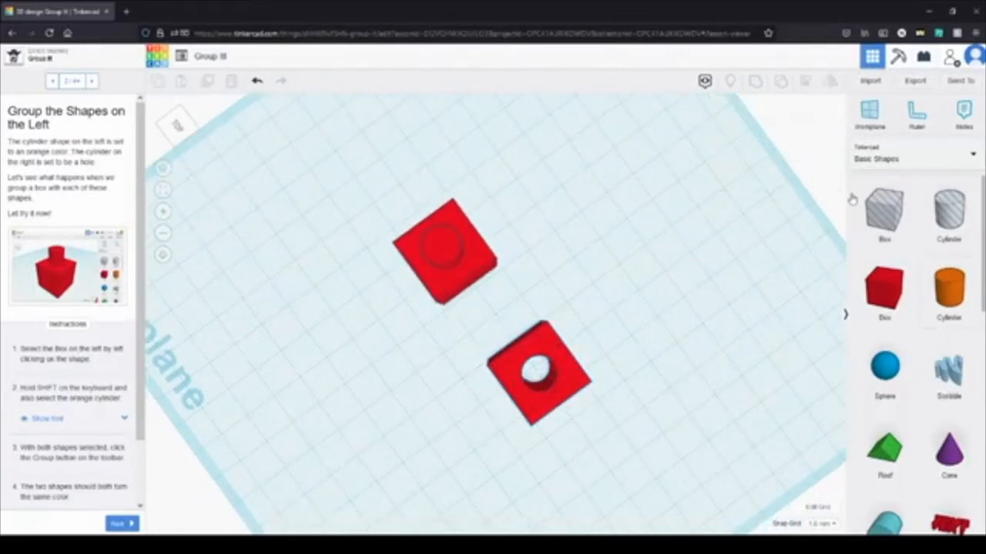
Step: Undo the grouping of the right box and select its hole cylinder on its own
{"action": "left_click", "coordinate": [254, 83]}
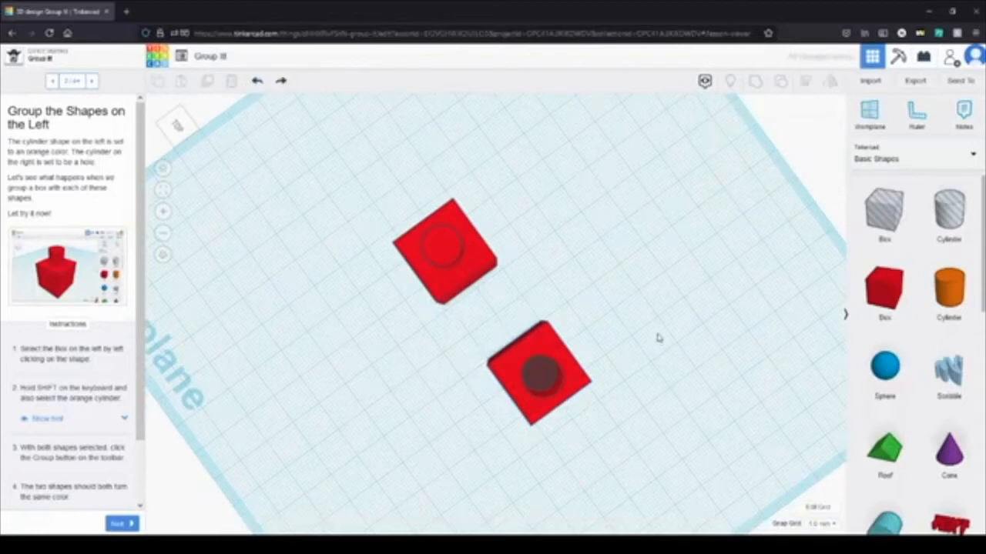
{"action": "right_click_drag", "start_coordinate": [658, 340], "coordinate": [651, 293]}
{"action": "left_click", "coordinate": [539, 320]}
{"action": "mouse_move", "coordinate": [551, 316]}
{"action": "left_mouse_down"}
{"action": "mouse_move", "coordinate": [544, 300]}
{"action": "mouse_move", "coordinate": [542, 323]}
{"action": "left_mouse_up"}
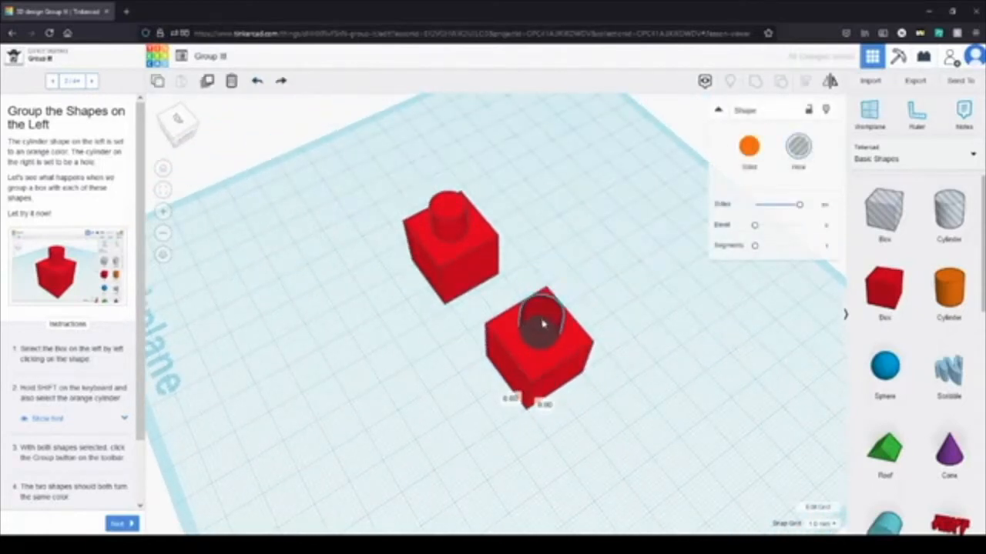
{"action": "left_click", "coordinate": [609, 469]}
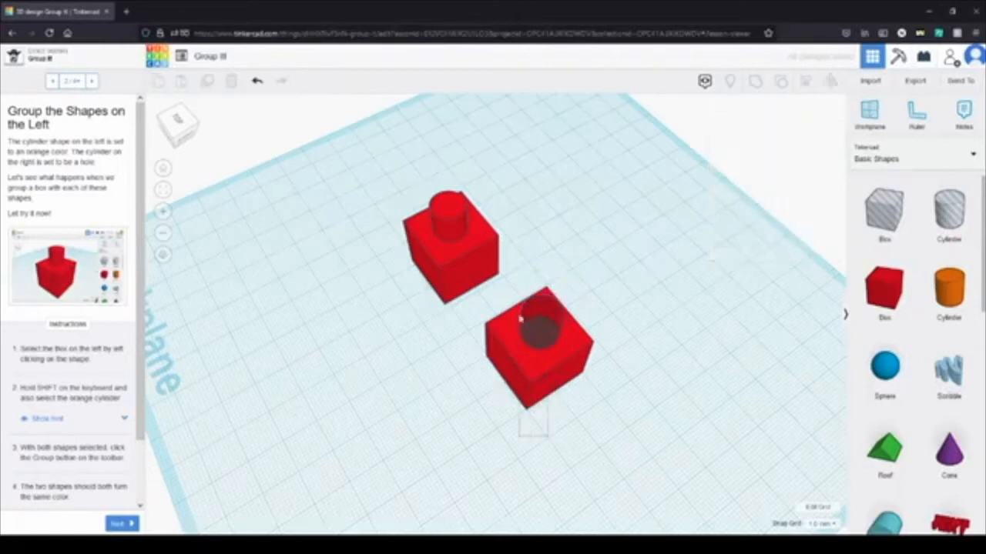
Step: Select the right box together with its hole cylinder and group them again
{"action": "left_click_drag", "start_coordinate": [538, 262], "coordinate": [539, 250]}
{"action": "left_click", "coordinate": [757, 81]}
{"action": "left_click", "coordinate": [612, 470]}
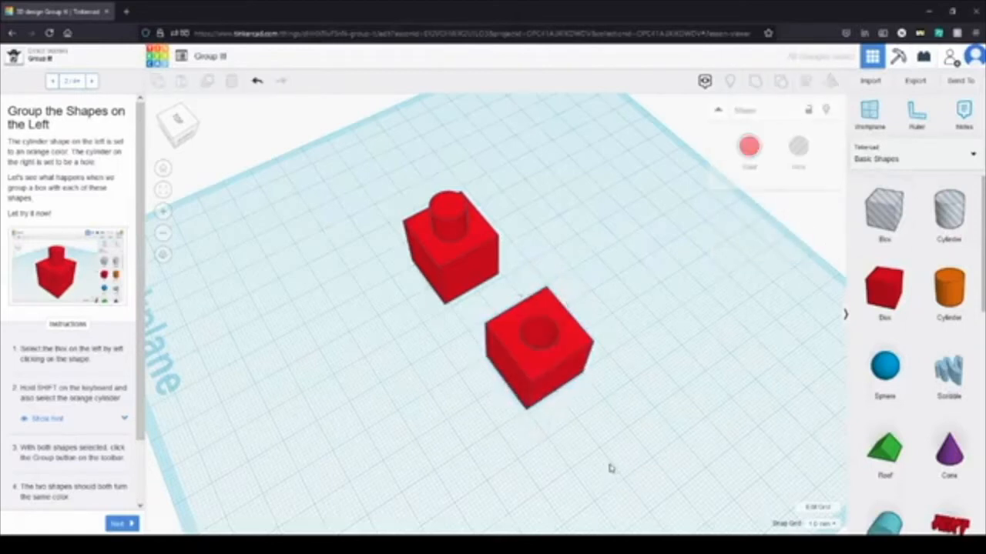
Step: Go through the remaining Group It! instructions, complete the lesson and continue to Copy It!
{"action": "left_click", "coordinate": [117, 524]}
{"action": "left_click", "coordinate": [117, 524]}
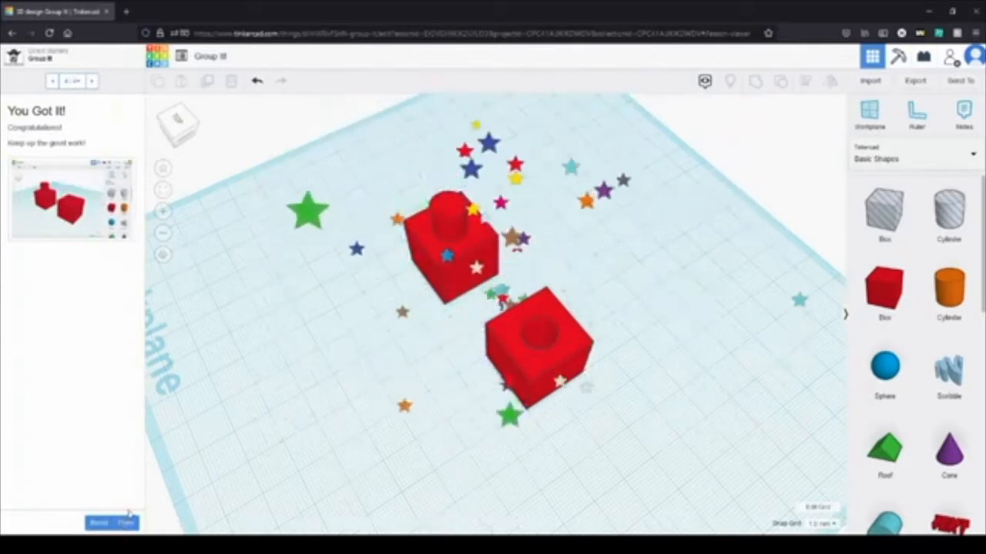
{"action": "left_click", "coordinate": [126, 523]}
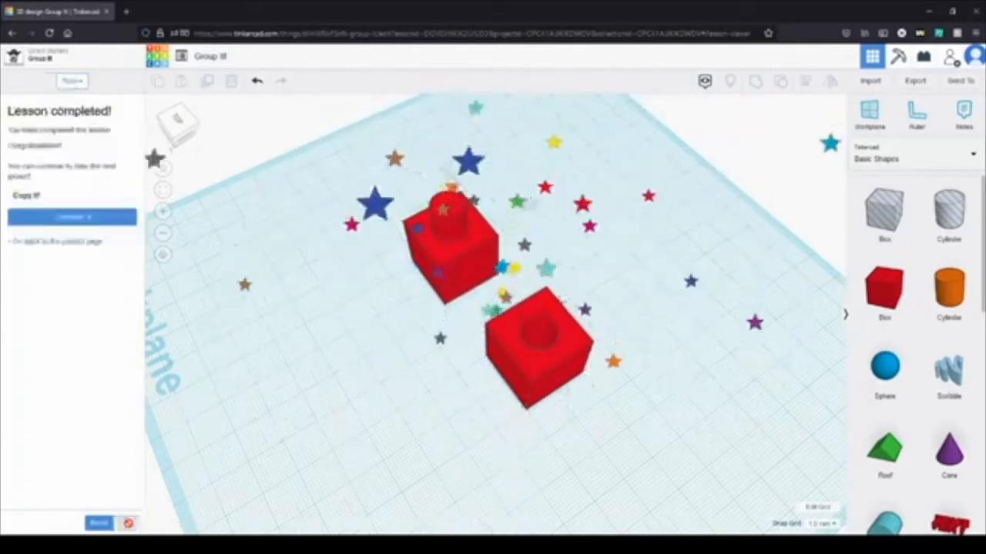
{"action": "left_click", "coordinate": [83, 220]}
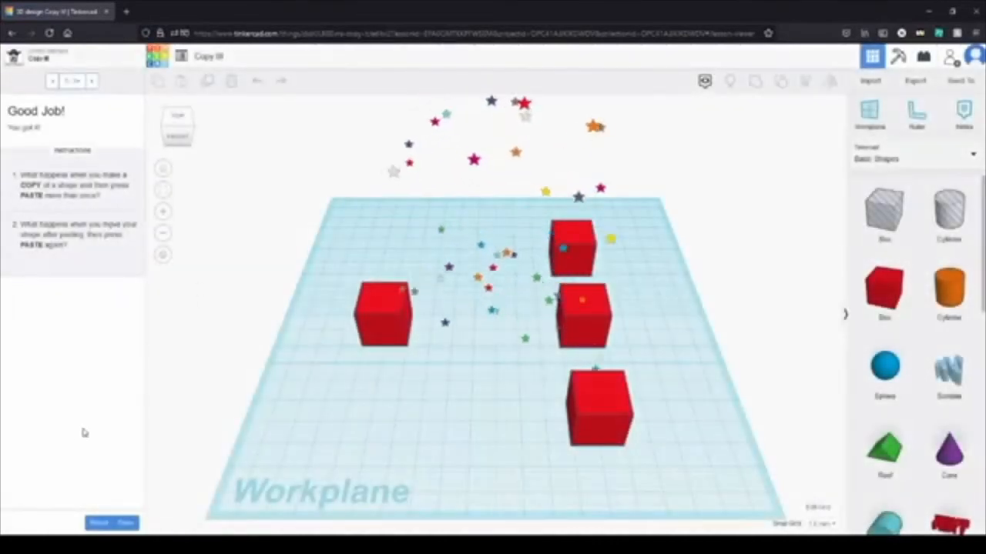
Step: Reset the Copy It! lesson to start it over from its first instruction
{"action": "left_click", "coordinate": [97, 525]}
{"action": "left_click", "coordinate": [627, 315]}
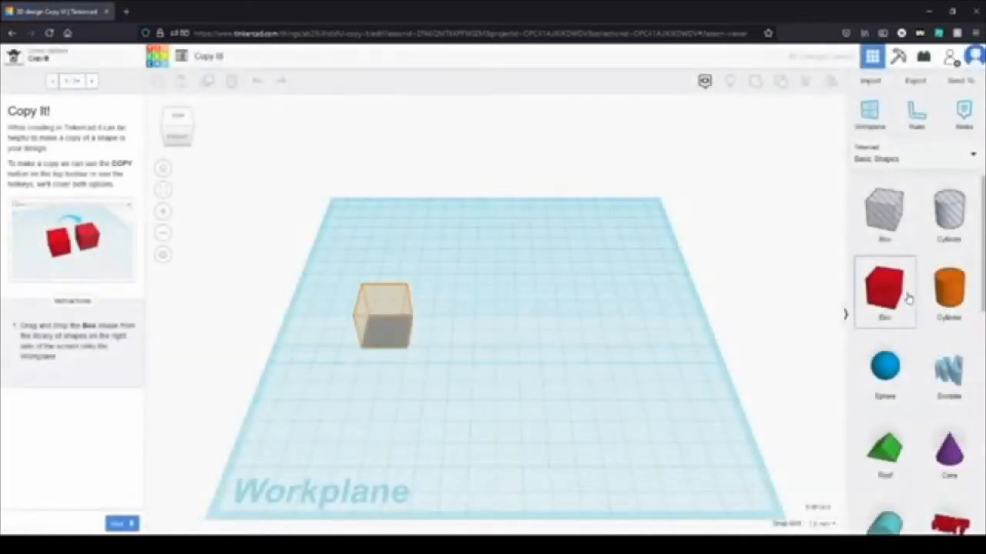
Step: Place a red box on the workplane and move it to the right of the outlined box
{"action": "left_click_drag", "start_coordinate": [896, 296], "coordinate": [433, 319]}
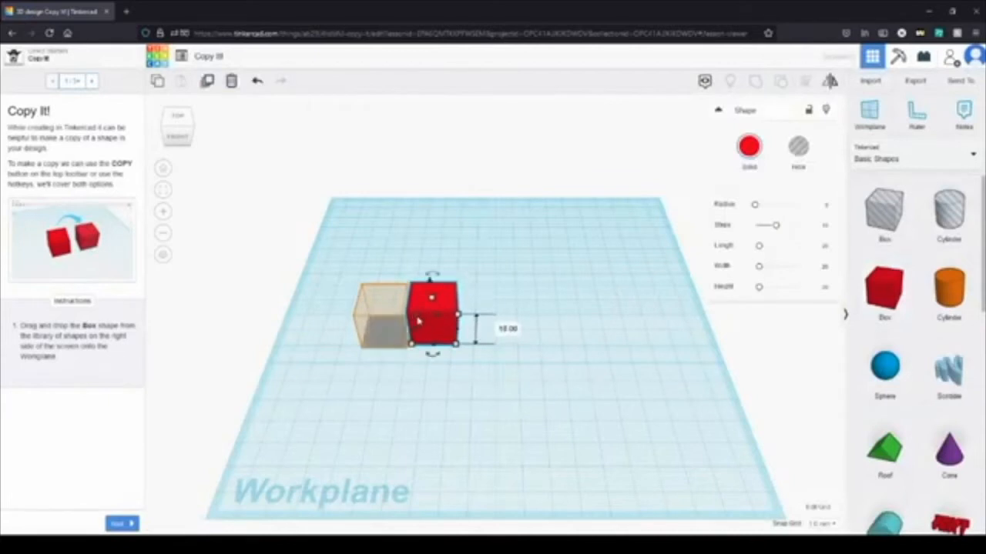
{"action": "left_click_drag", "start_coordinate": [416, 318], "coordinate": [567, 333]}
{"action": "left_click", "coordinate": [594, 339]}
Step: Copy and paste the red box and move the copy onto the outlined position on the workplane's left half
{"action": "left_click_drag", "start_coordinate": [596, 414], "coordinate": [486, 231]}
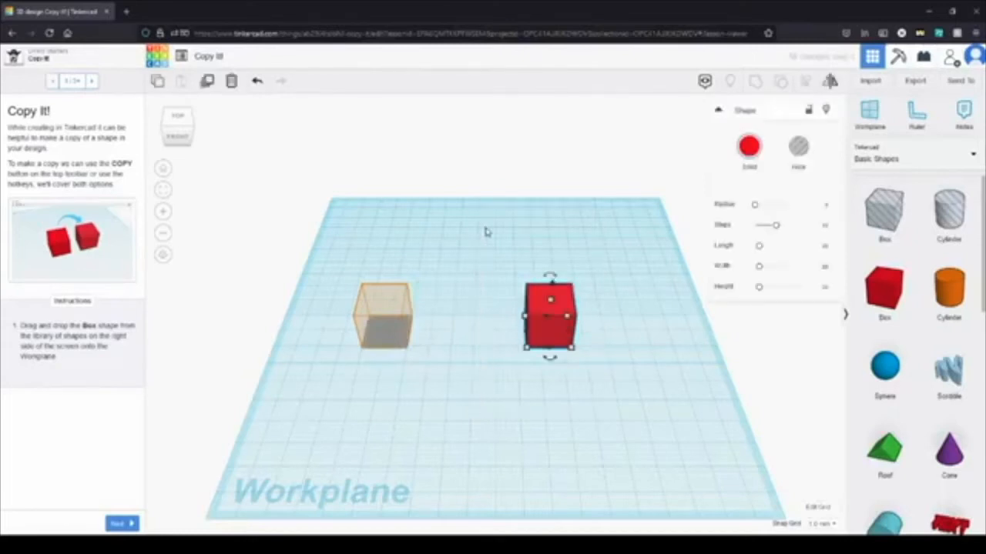
{"action": "key", "text": "ctrl+c"}
{"action": "key", "text": "ctrl+v"}
{"action": "left_click_drag", "start_coordinate": [586, 306], "coordinate": [394, 308]}
{"action": "left_click", "coordinate": [402, 427]}
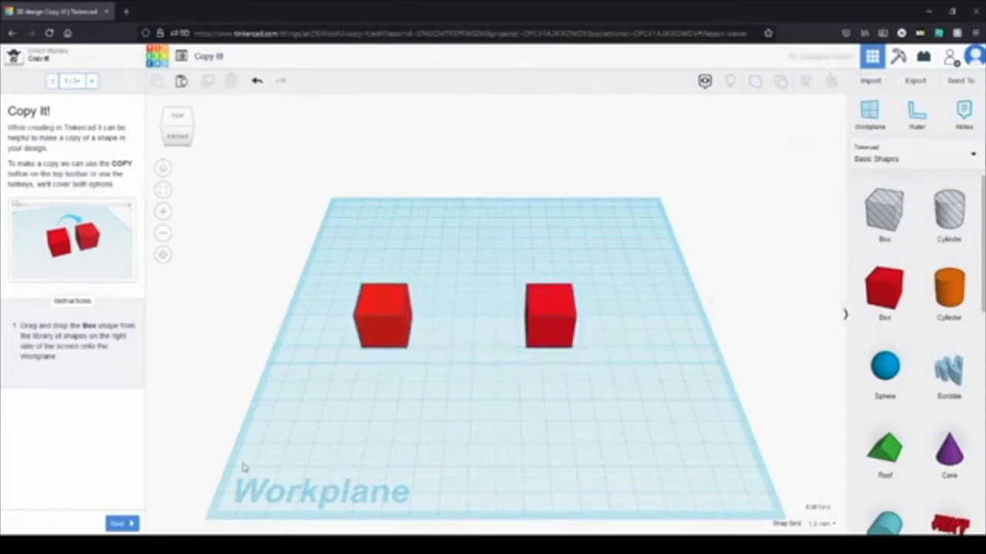
Step: Go on to the Select + Copy instructions and fill the three outlined positions on the workplane's right half with pasted red boxes
{"action": "left_click", "coordinate": [121, 525]}
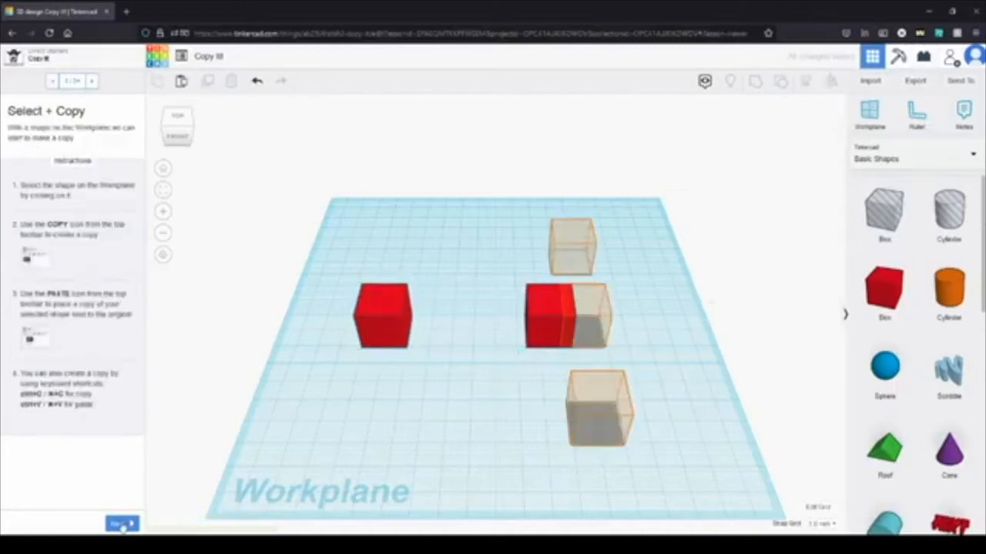
{"action": "left_click", "coordinate": [400, 320]}
{"action": "left_click", "coordinate": [489, 332]}
{"action": "key", "text": "ctrl+v"}
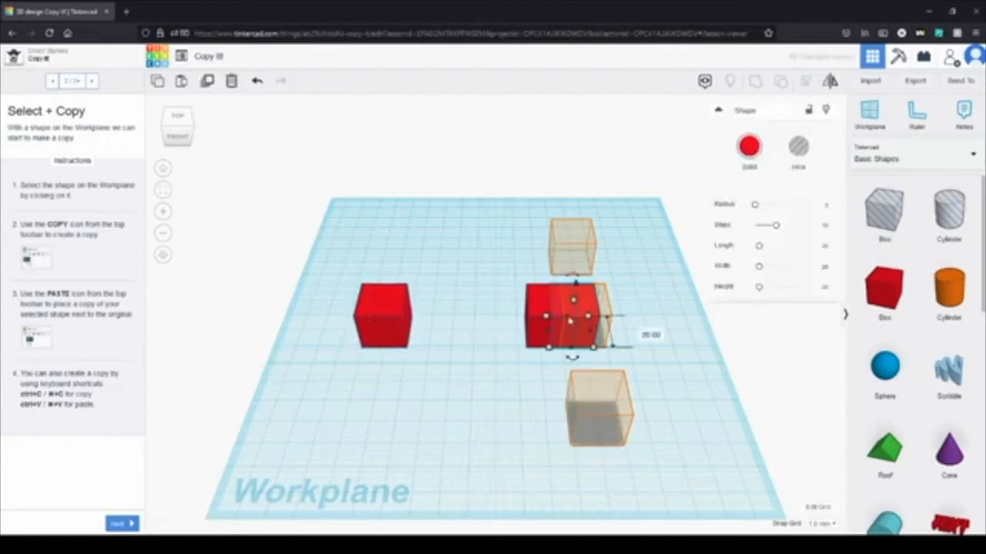
{"action": "left_click_drag", "start_coordinate": [594, 312], "coordinate": [590, 240]}
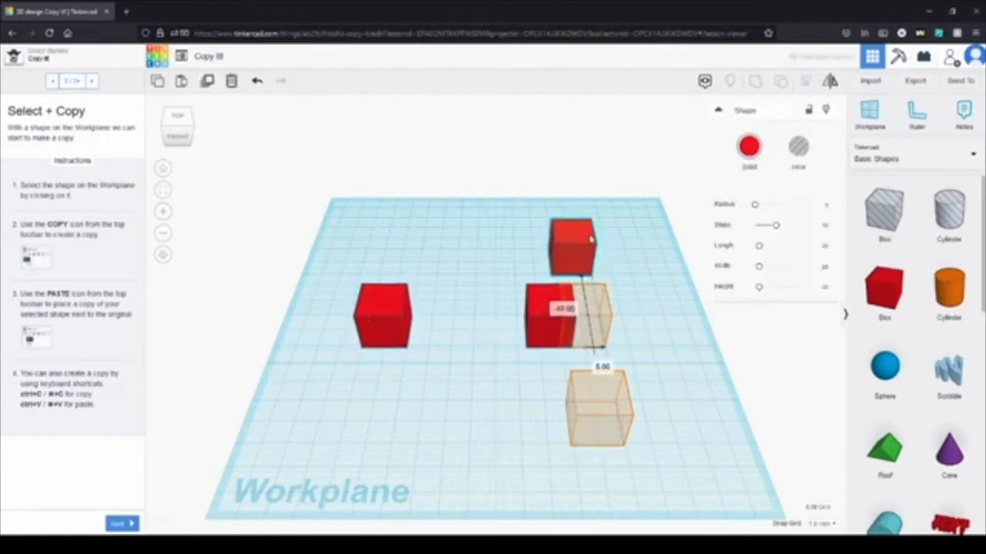
{"action": "left_click_drag", "start_coordinate": [546, 303], "coordinate": [621, 402]}
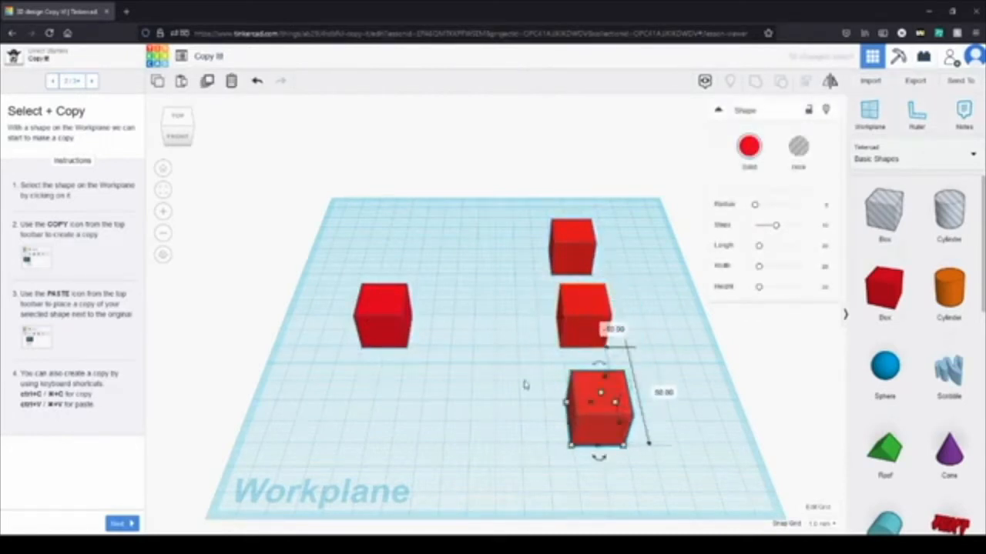
{"action": "left_click", "coordinate": [523, 385]}
Step: Go through the remaining Copy It! instructions, complete the lesson and continue to Duplicate It!
{"action": "left_click", "coordinate": [116, 524]}
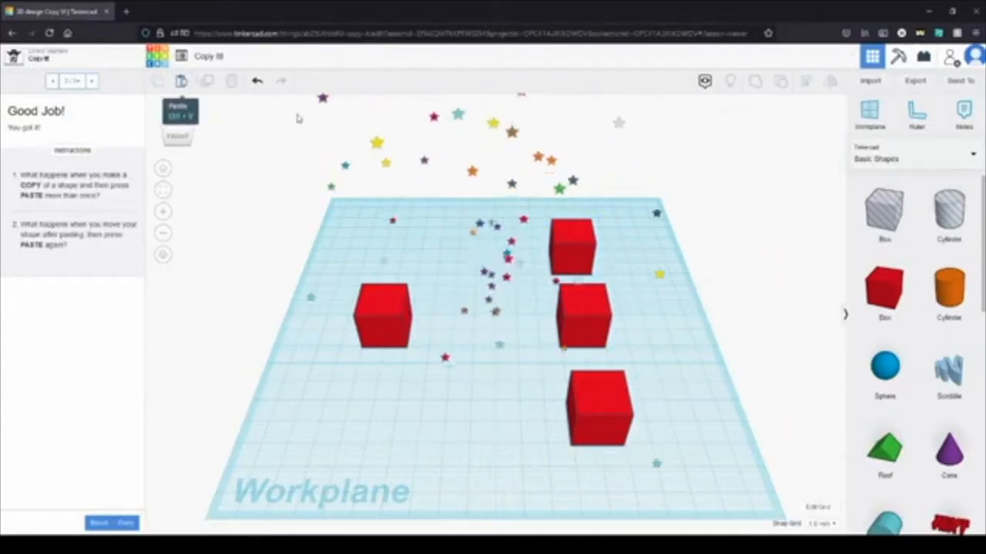
{"action": "left_click_drag", "start_coordinate": [436, 424], "coordinate": [323, 248]}
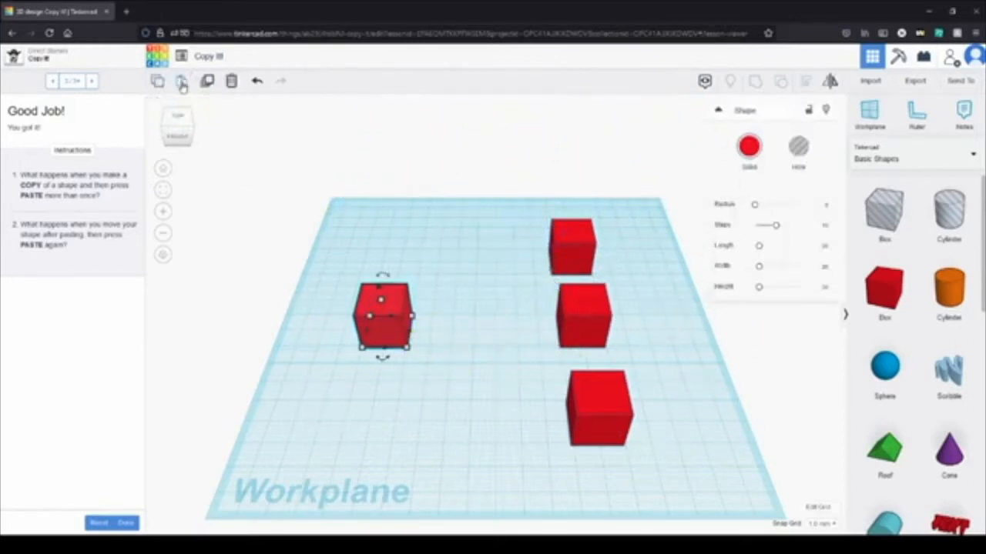
{"action": "left_click", "coordinate": [125, 524]}
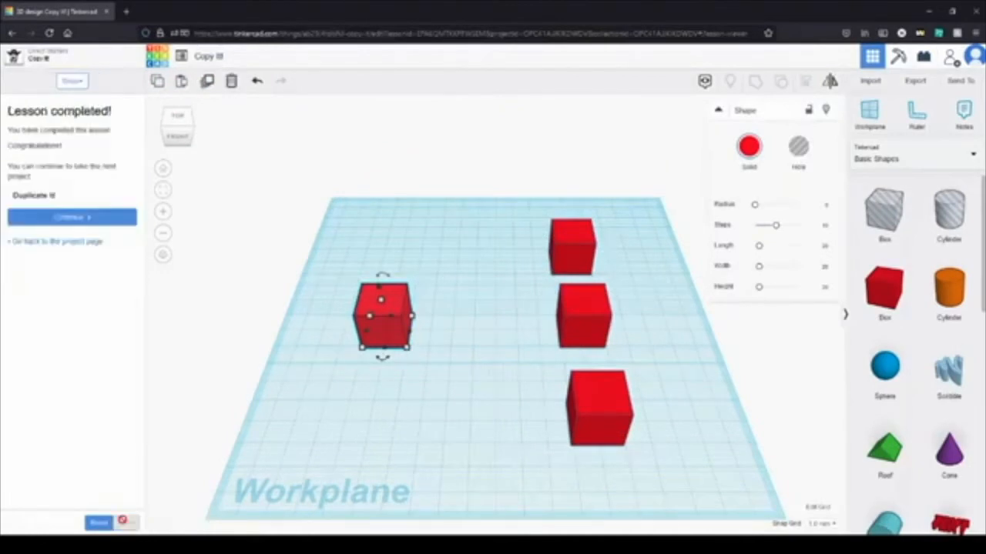
{"action": "left_click", "coordinate": [89, 220]}
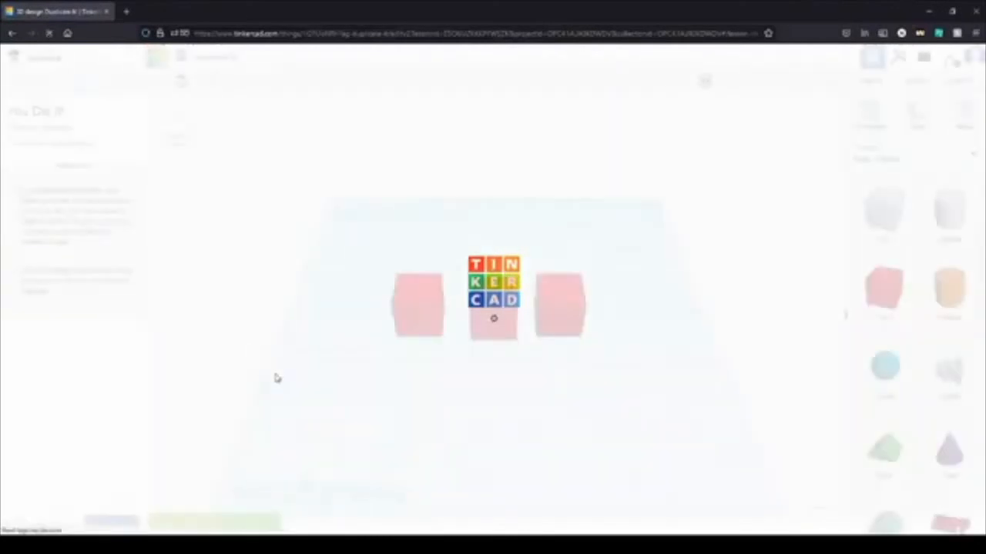
Step: Reset the Duplicate It! lesson's progress and place a red box left of the workplane's centre
{"action": "left_click", "coordinate": [100, 524]}
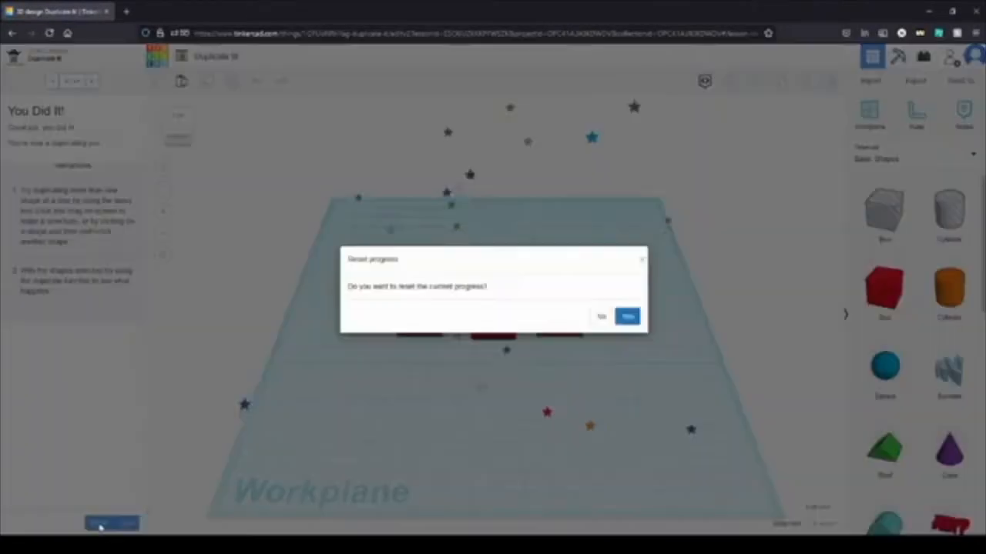
{"action": "left_click", "coordinate": [628, 315]}
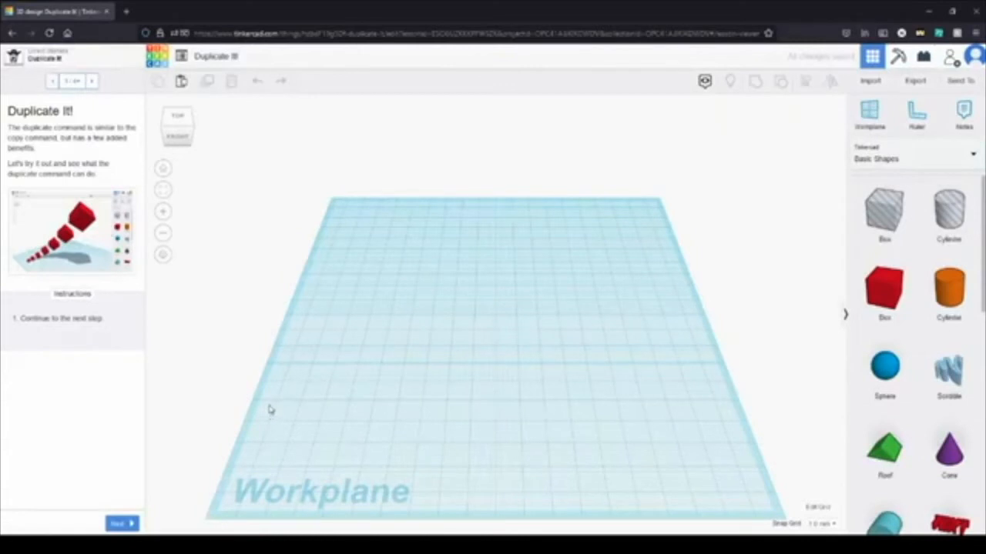
{"action": "left_click_drag", "start_coordinate": [884, 289], "coordinate": [415, 331]}
{"action": "left_click", "coordinate": [174, 471]}
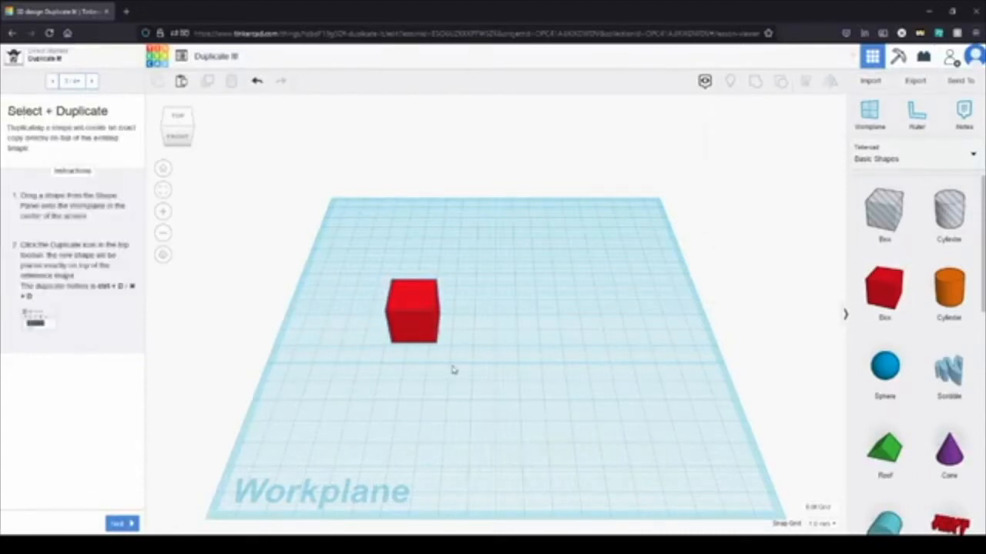
Step: Duplicate the red box and move the duplicate just to the right of the original
{"action": "left_click_drag", "start_coordinate": [461, 403], "coordinate": [358, 239]}
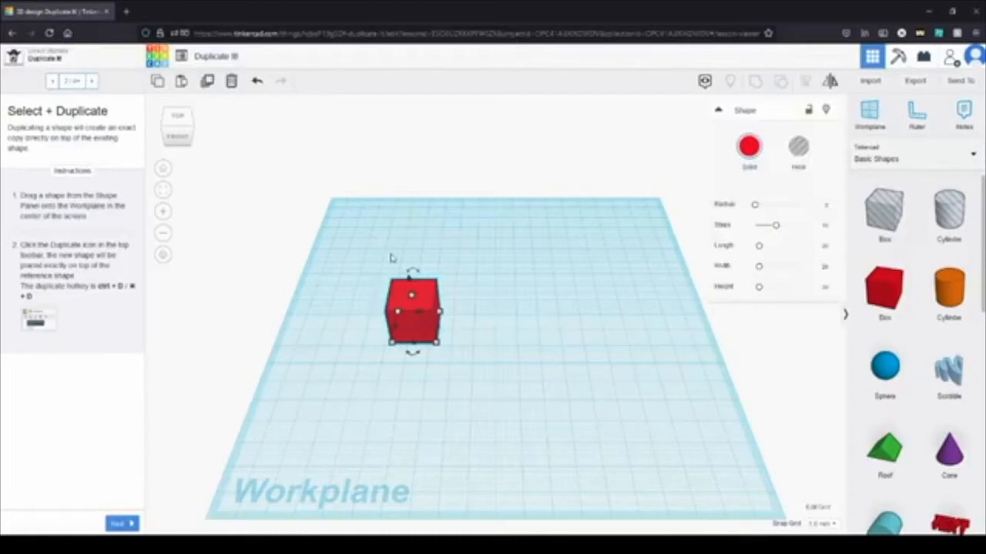
{"action": "key", "text": "ctrl+d"}
{"action": "left_click_drag", "start_coordinate": [428, 306], "coordinate": [489, 308]}
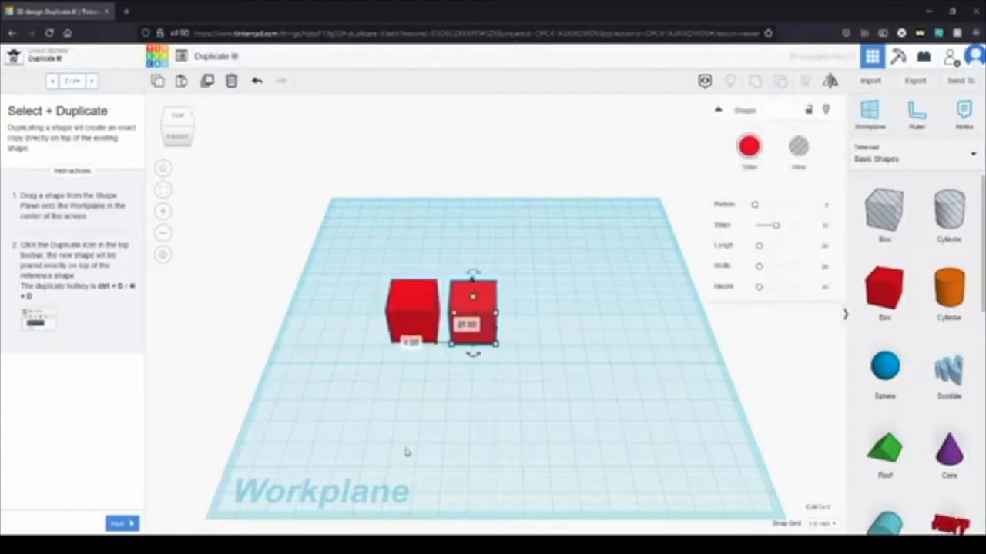
{"action": "left_click", "coordinate": [468, 462]}
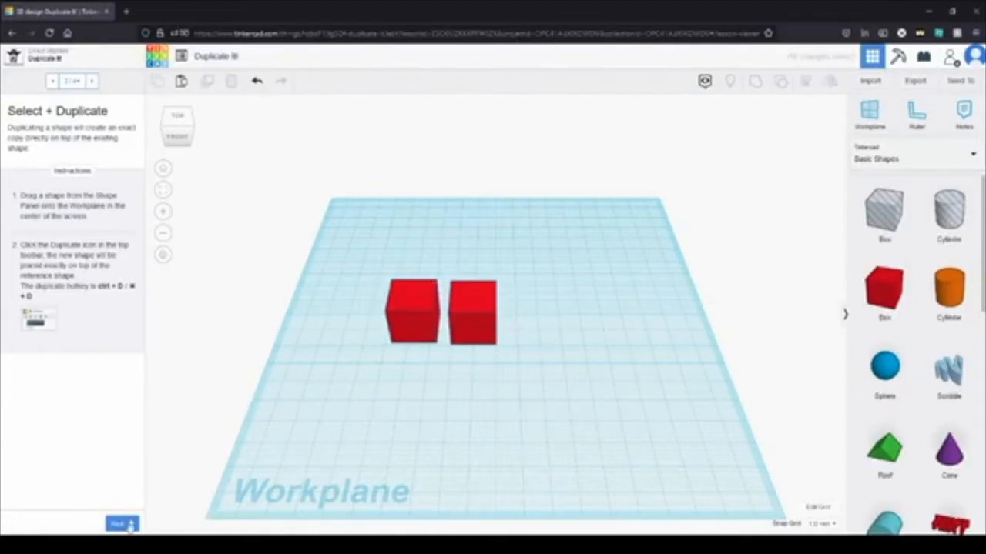
Step: Go on to the Duplicate Again instructions and enlarge the right box's base from its front right corner
{"action": "left_click", "coordinate": [122, 524]}
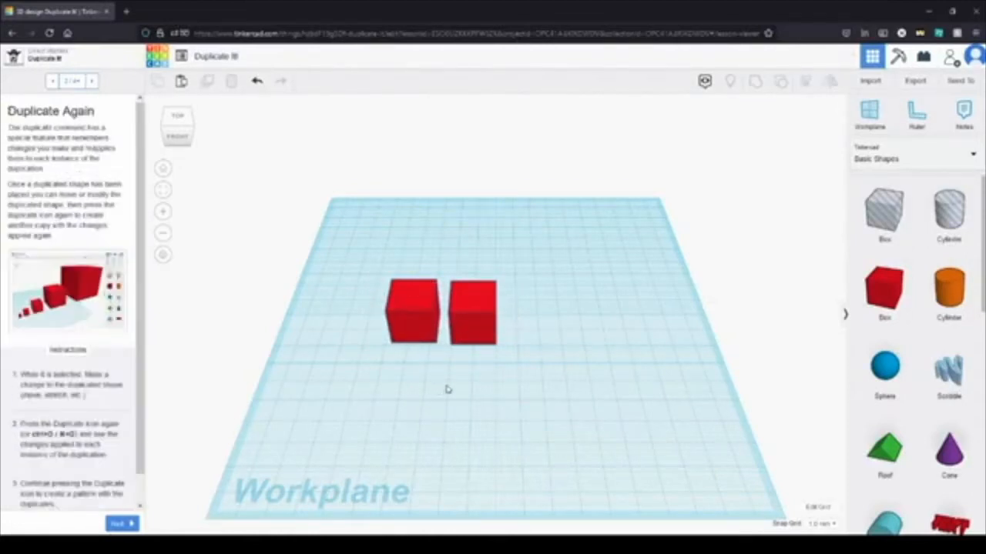
{"action": "left_click", "coordinate": [478, 300]}
{"action": "left_click_drag", "start_coordinate": [496, 345], "coordinate": [552, 379]}
{"action": "left_click_drag", "start_coordinate": [562, 449], "coordinate": [494, 177]}
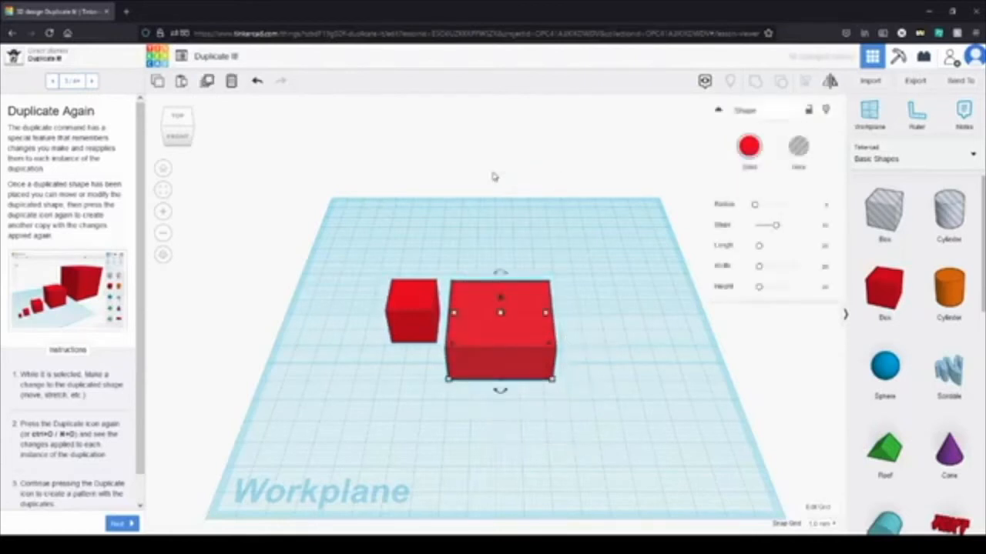
Step: Duplicate the enlarged box and stretch the new duplicate's base even larger from its front right corner
{"action": "key", "text": "ctrl+d"}
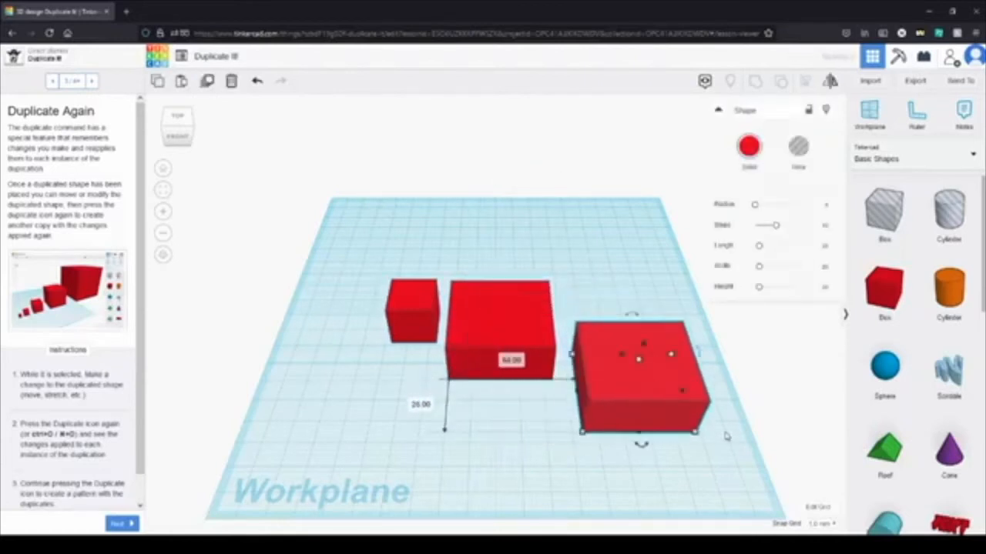
{"action": "left_click_drag", "start_coordinate": [697, 432], "coordinate": [768, 499]}
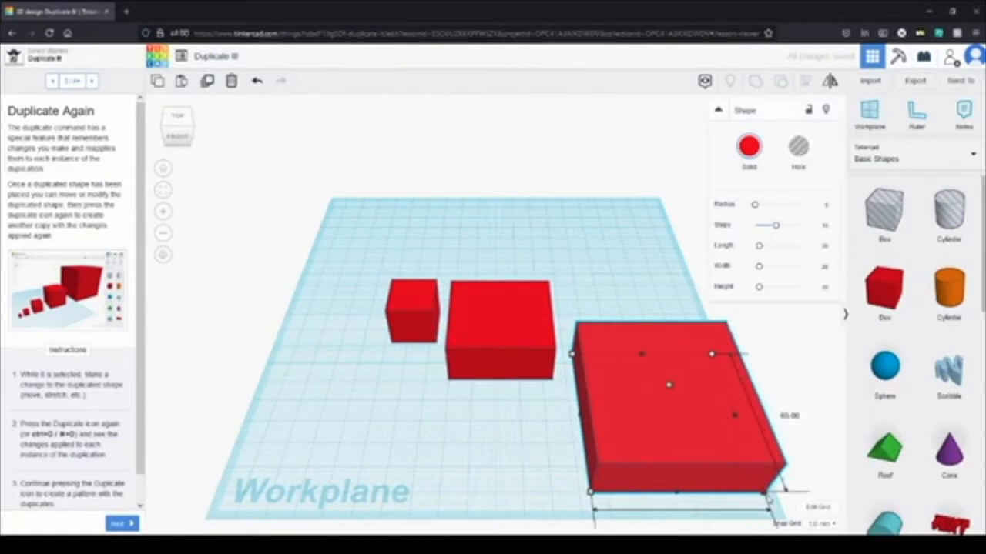
{"action": "left_click", "coordinate": [465, 429]}
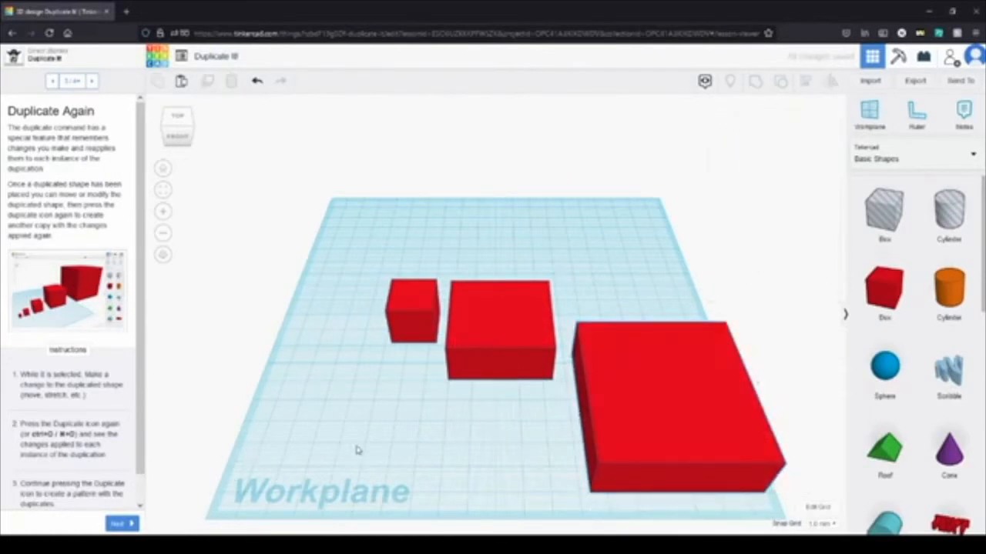
Step: Complete the Duplicate It! lesson, continue to Hide It! and go on to its Hide Section instructions
{"action": "left_click", "coordinate": [117, 523]}
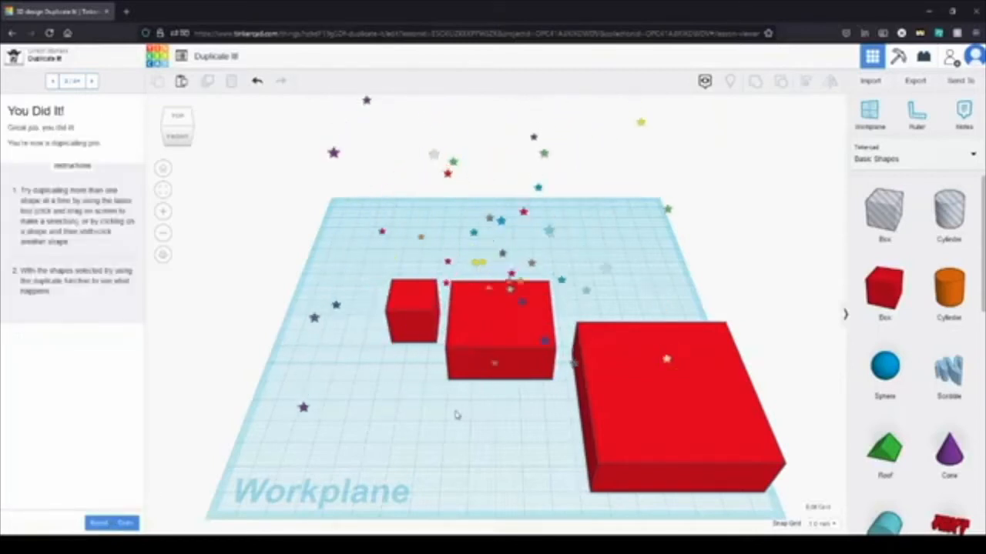
{"action": "left_click", "coordinate": [126, 524]}
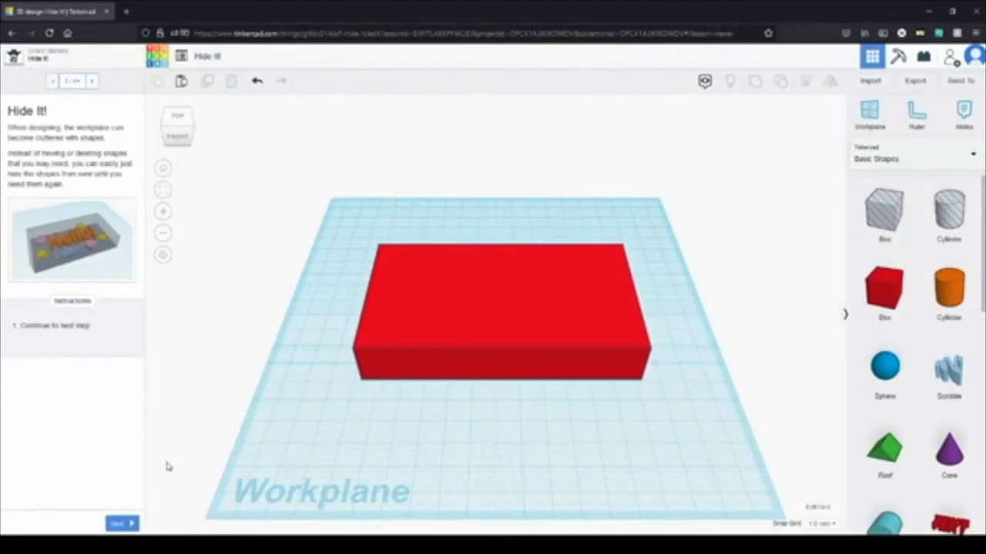
{"action": "left_click", "coordinate": [114, 524]}
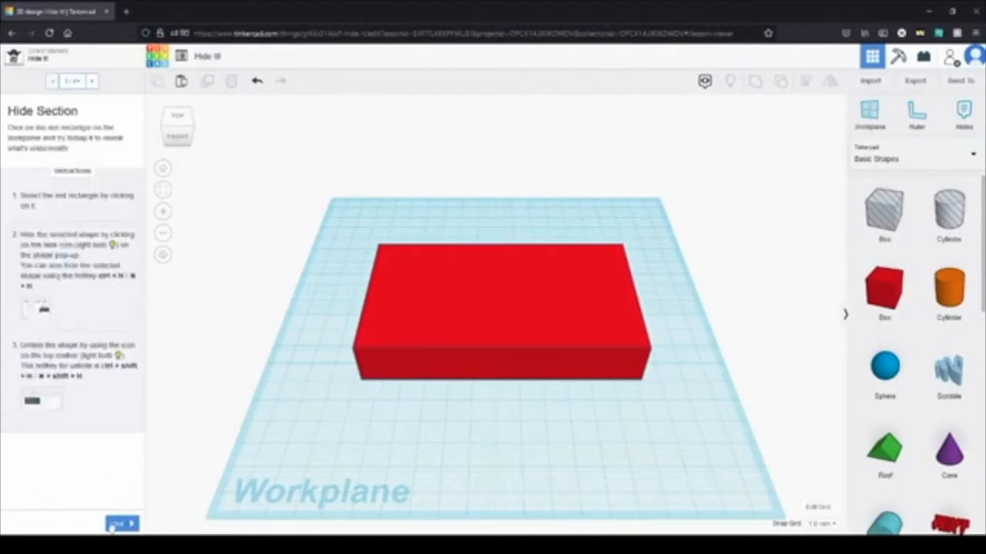
Step: Hide the large red block covering the other shapes, and show all shapes again
{"action": "left_click", "coordinate": [422, 328]}
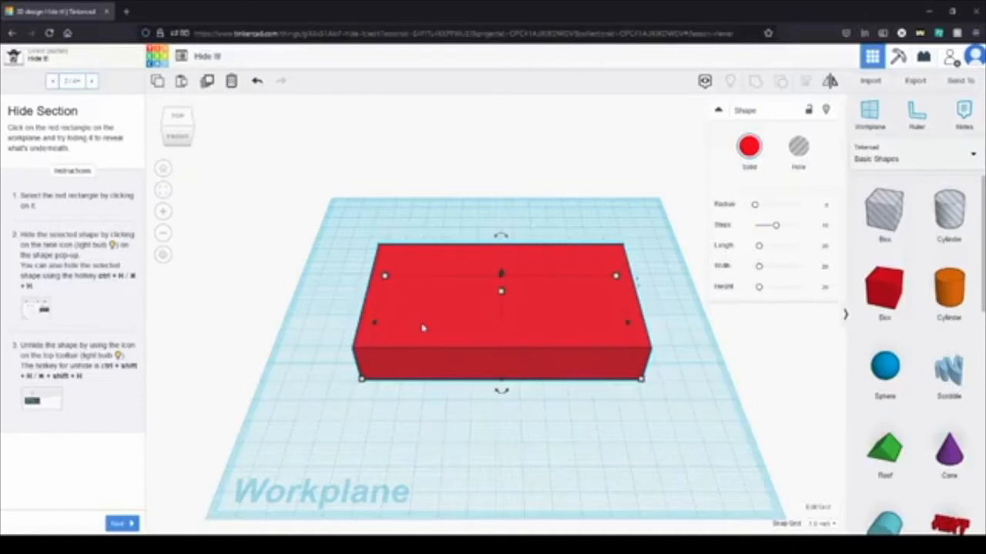
{"action": "key", "text": "ctrl+h"}
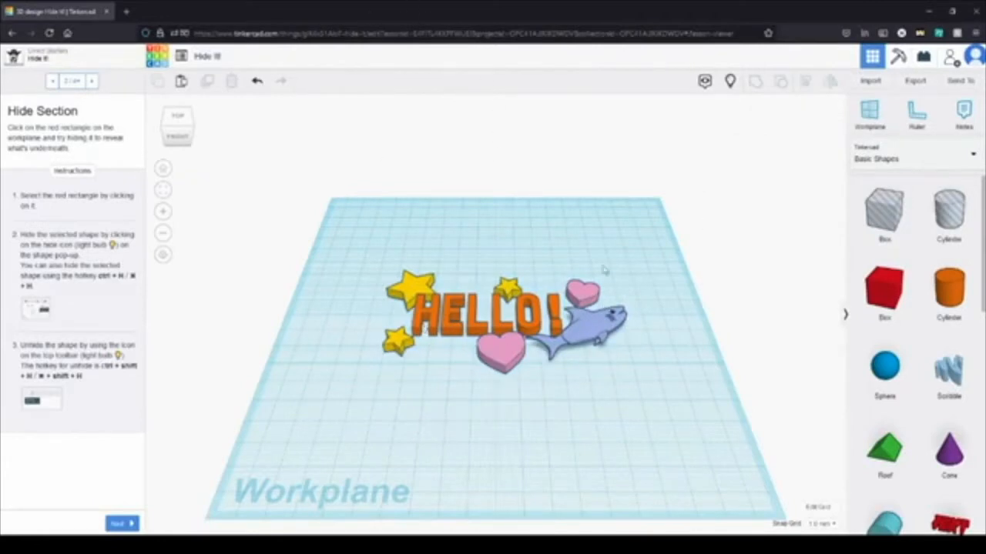
{"action": "left_click", "coordinate": [730, 81]}
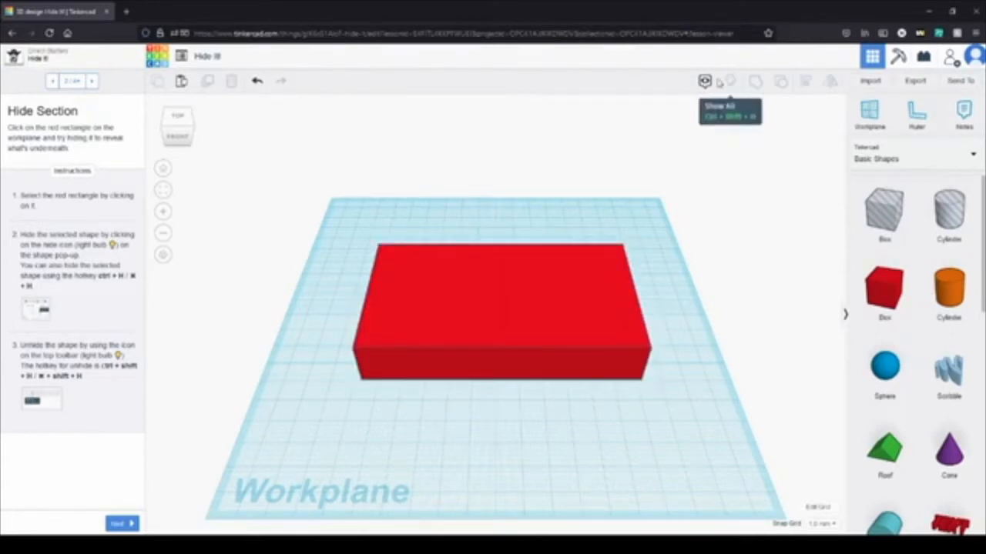
Step: For the Hide Selection With Lasso Tool exercise, hide a lassoed group including the red block and HELLO! text, and show all shapes again
{"action": "left_click", "coordinate": [703, 81]}
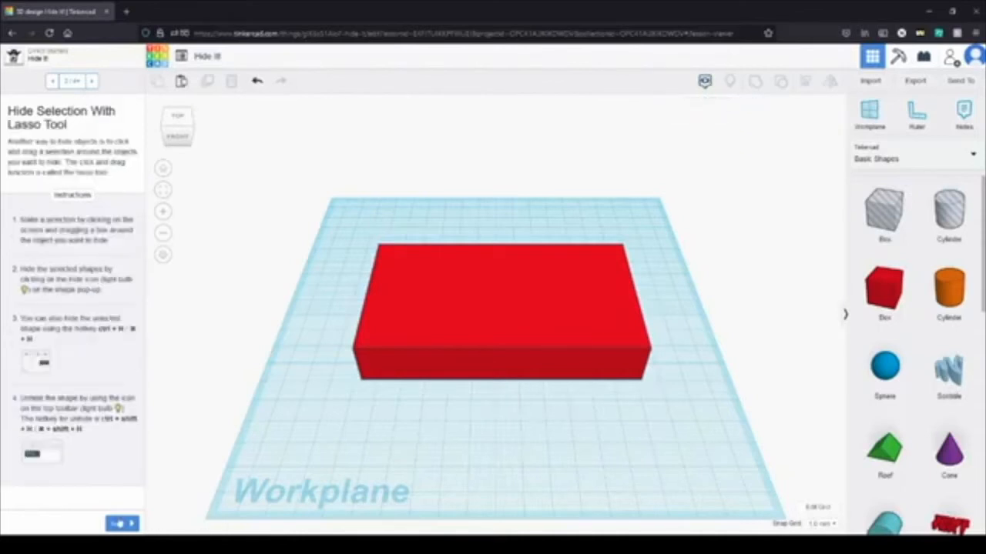
{"action": "left_click_drag", "start_coordinate": [564, 445], "coordinate": [434, 188]}
{"action": "key", "text": "ctrl+h"}
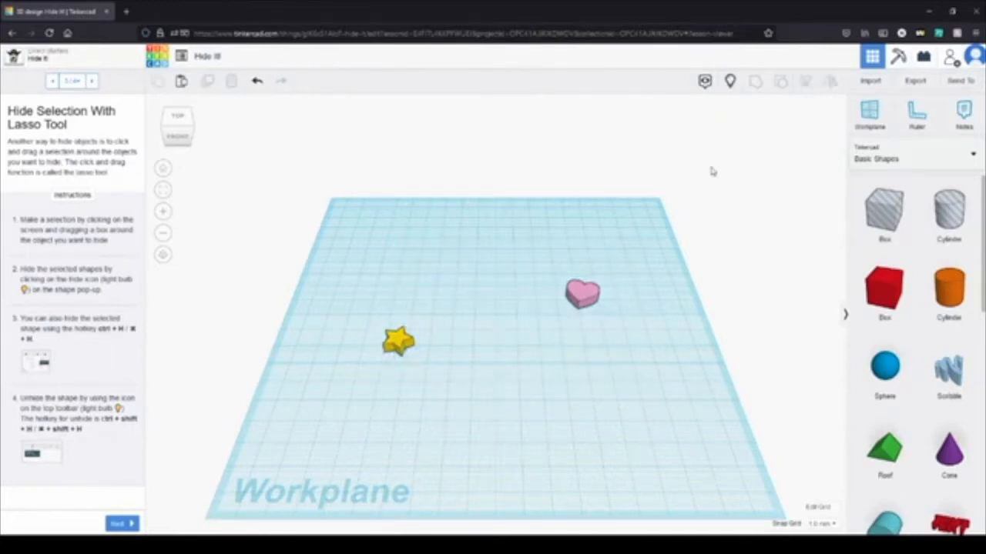
{"action": "left_click", "coordinate": [730, 82]}
Step: Hide the red block, the shark and the large pink heart one by one
{"action": "left_click", "coordinate": [589, 350]}
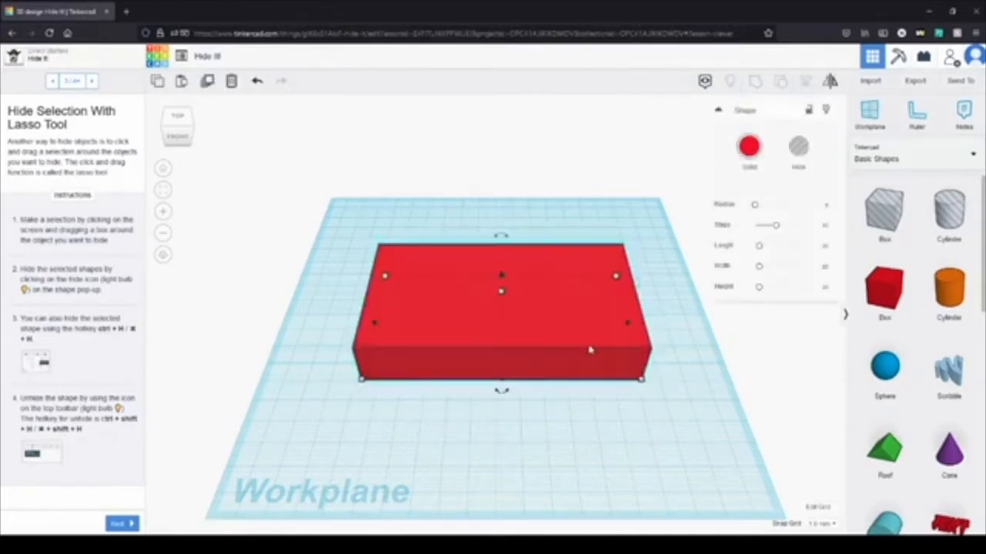
{"action": "key", "text": "ctrl+h"}
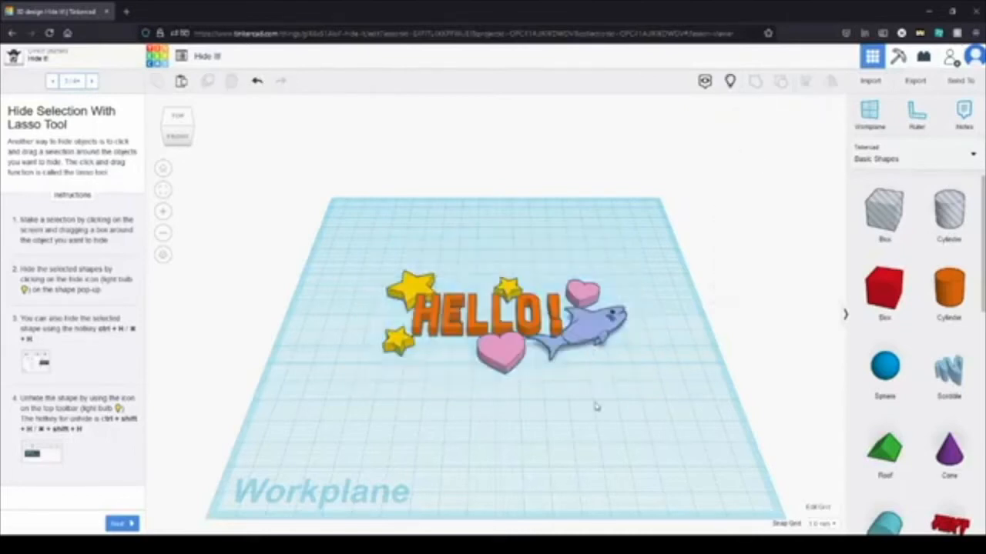
{"action": "left_click", "coordinate": [583, 327]}
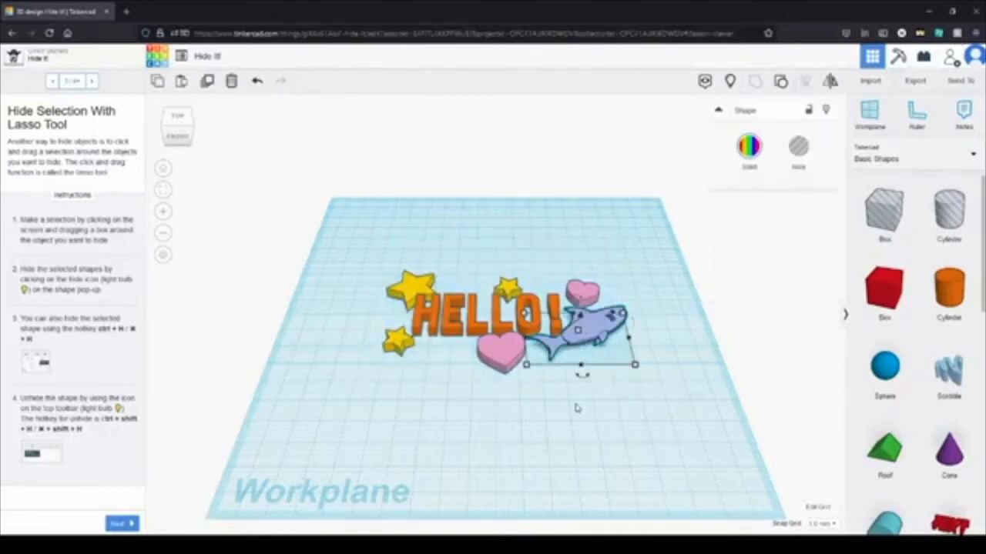
{"action": "key", "text": "ctrl+h"}
{"action": "left_click", "coordinate": [500, 351]}
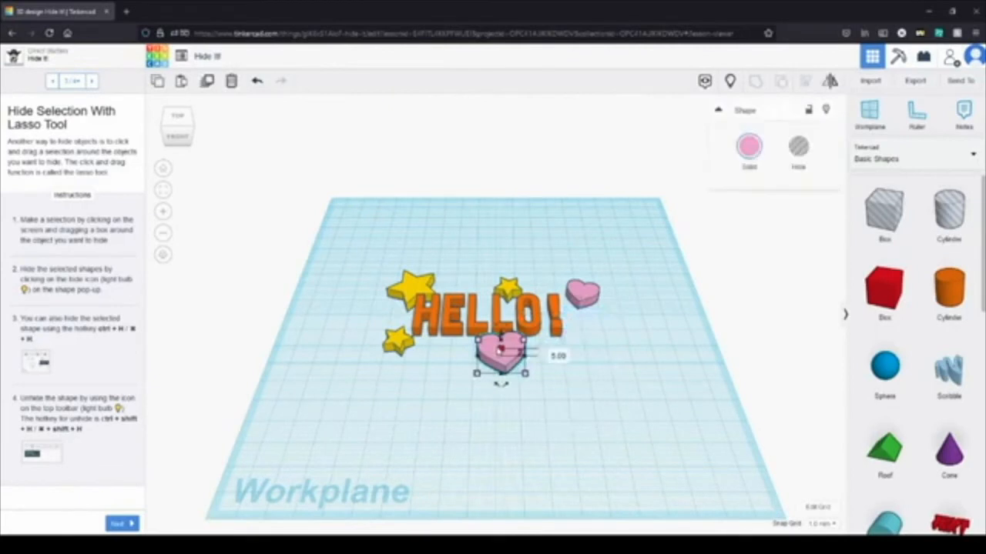
{"action": "key", "text": "ctrl+h"}
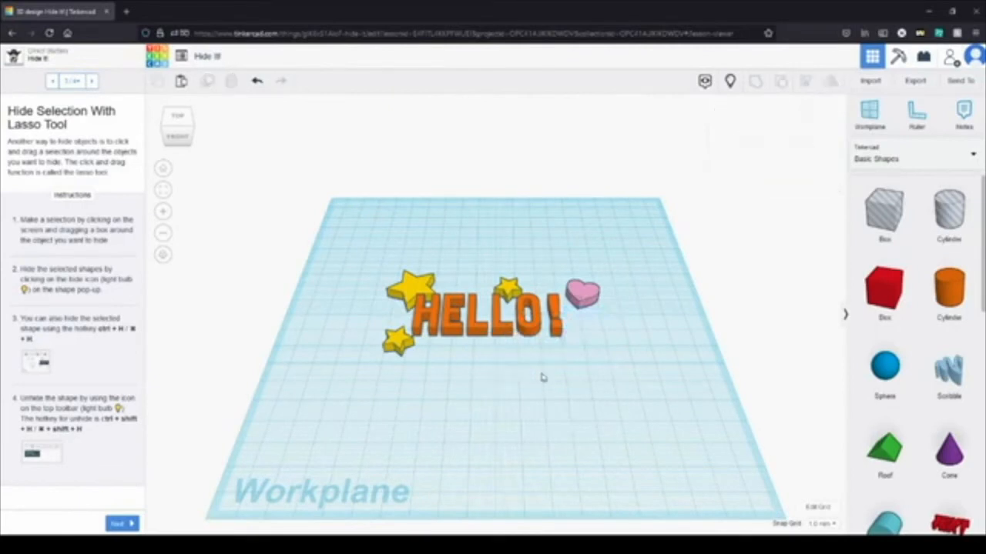
Step: Undo back to the empty design, restore the shapes, and hide the large red block covering them
{"action": "left_click", "coordinate": [257, 80]}
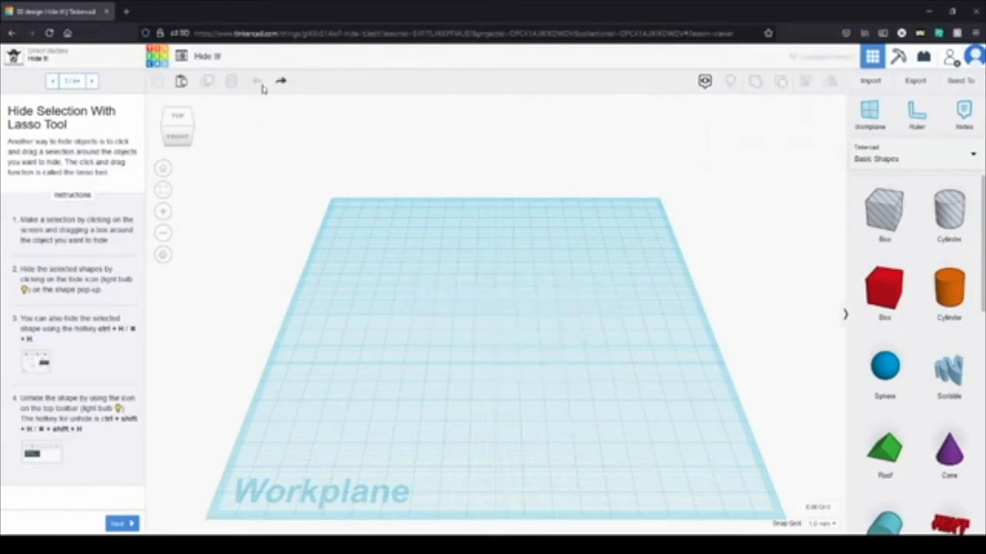
{"action": "left_click", "coordinate": [280, 80]}
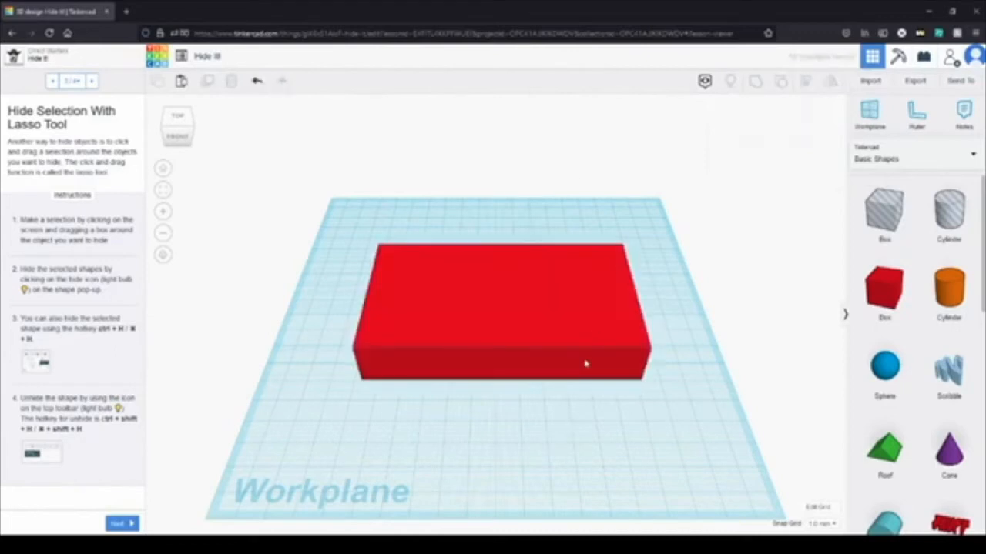
{"action": "left_click", "coordinate": [558, 327]}
{"action": "key", "text": "ctrl+h"}
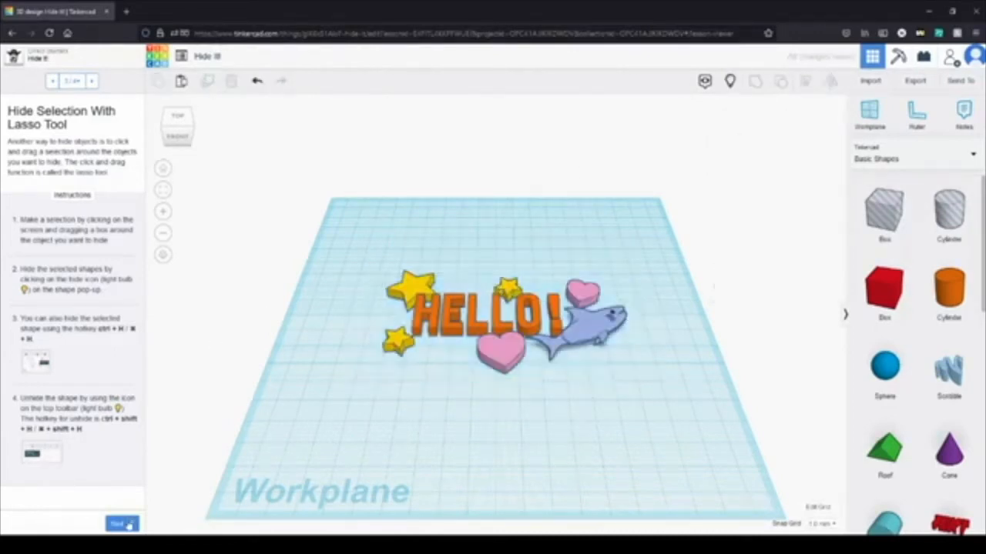
Step: Complete the Hide It! lesson and continue to the Align It! lesson
{"action": "left_click", "coordinate": [129, 524]}
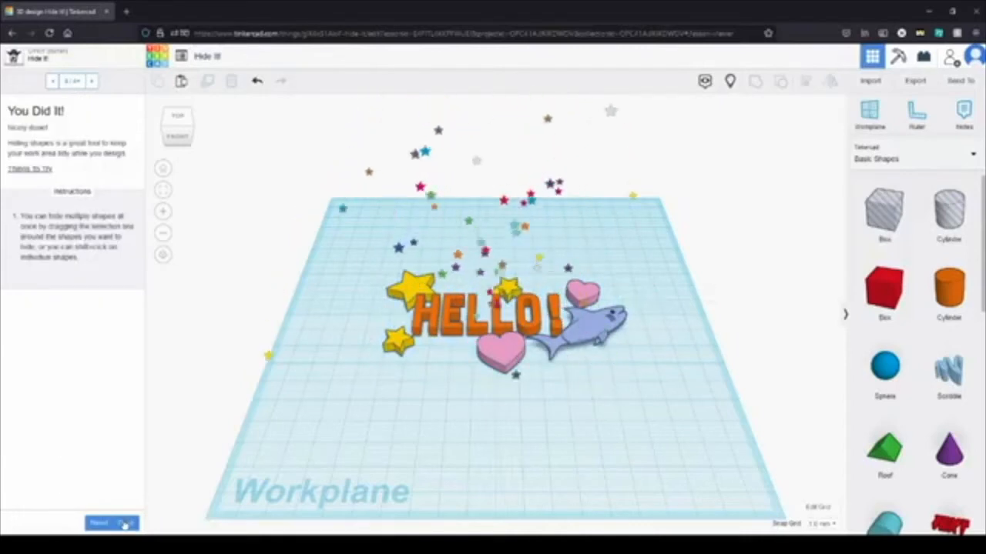
{"action": "left_click", "coordinate": [123, 524]}
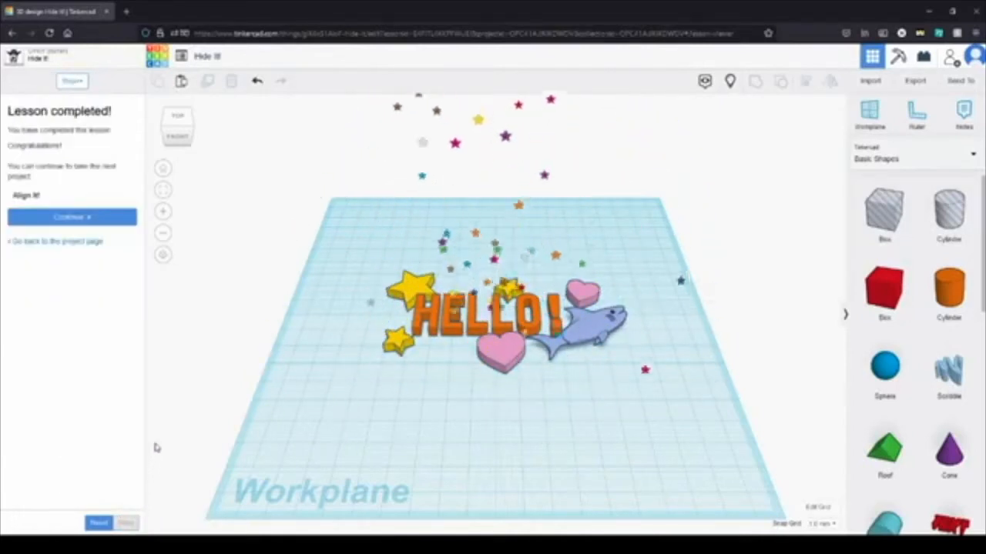
{"action": "left_click", "coordinate": [84, 223]}
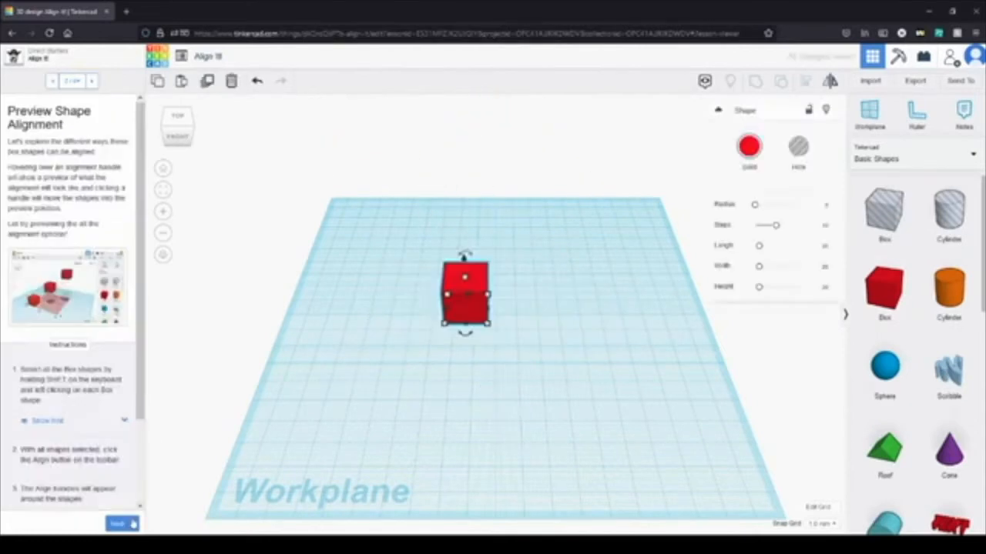
Step: Add two more red boxes around the existing one and raise the back-left box above the workplane
{"action": "left_click", "coordinate": [532, 395]}
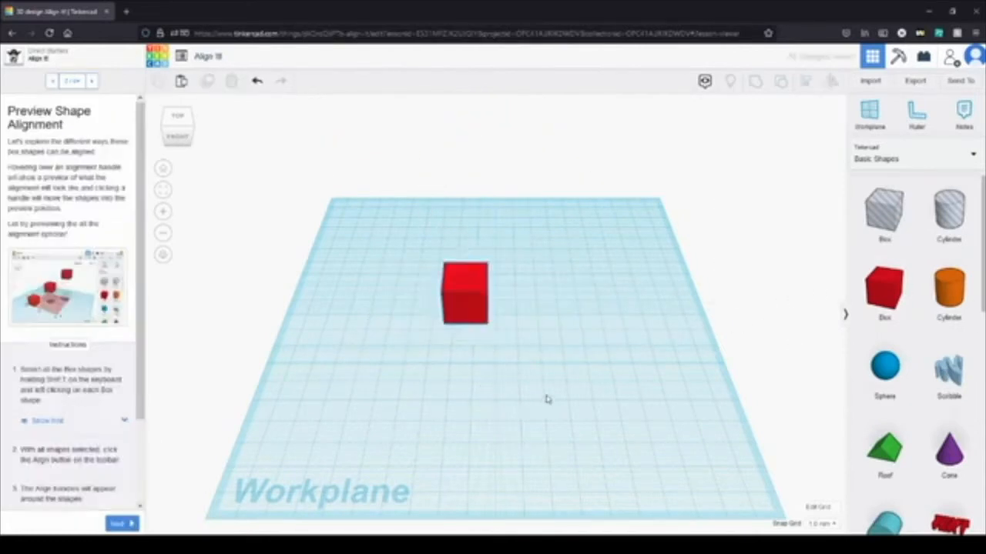
{"action": "left_click_drag", "start_coordinate": [884, 289], "coordinate": [532, 236]}
{"action": "left_click_drag", "start_coordinate": [884, 289], "coordinate": [354, 245]}
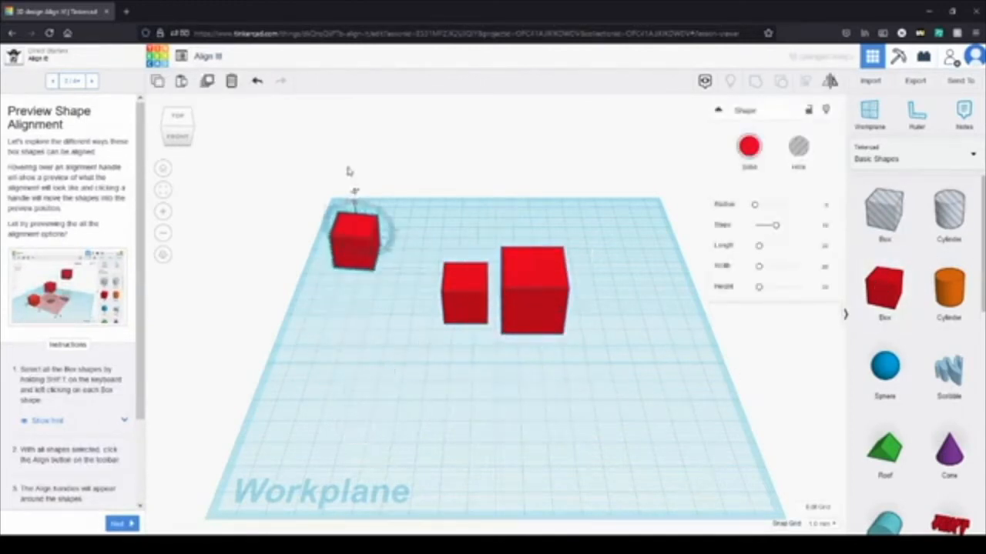
{"action": "left_click_drag", "start_coordinate": [353, 201], "coordinate": [346, 122]}
Step: Raise the front-right red box to about 76 mm above the workplane
{"action": "left_click", "coordinate": [593, 489]}
{"action": "right_click_drag", "start_coordinate": [596, 419], "coordinate": [545, 336]}
{"action": "right_click_drag", "start_coordinate": [463, 428], "coordinate": [331, 214]}
{"action": "left_click", "coordinate": [352, 182]}
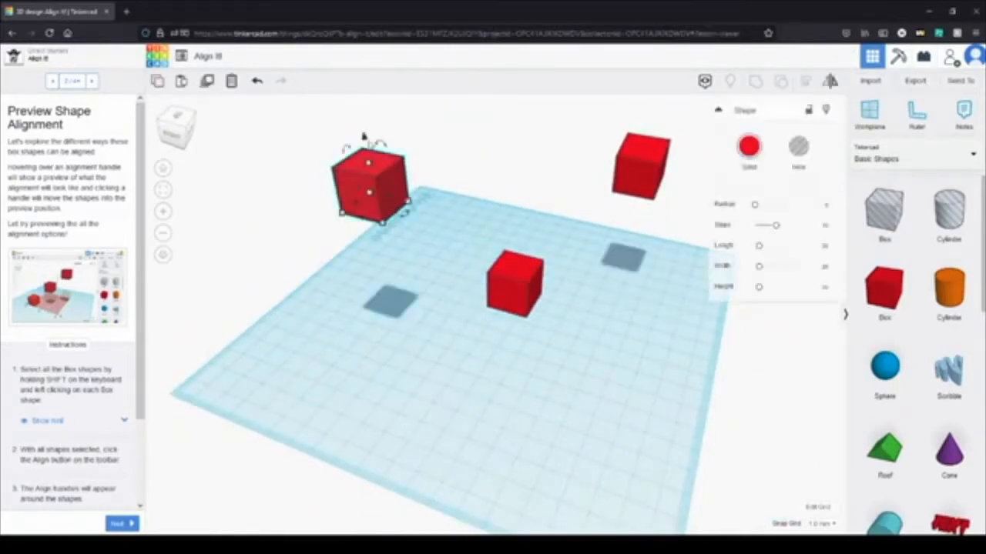
{"action": "left_click_drag", "start_coordinate": [360, 133], "coordinate": [351, 81]}
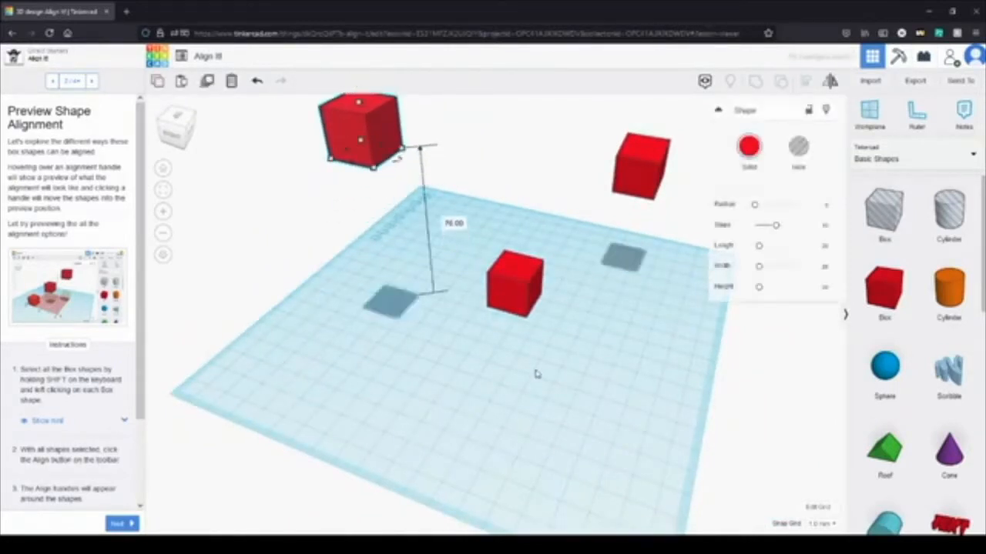
{"action": "left_click", "coordinate": [529, 398]}
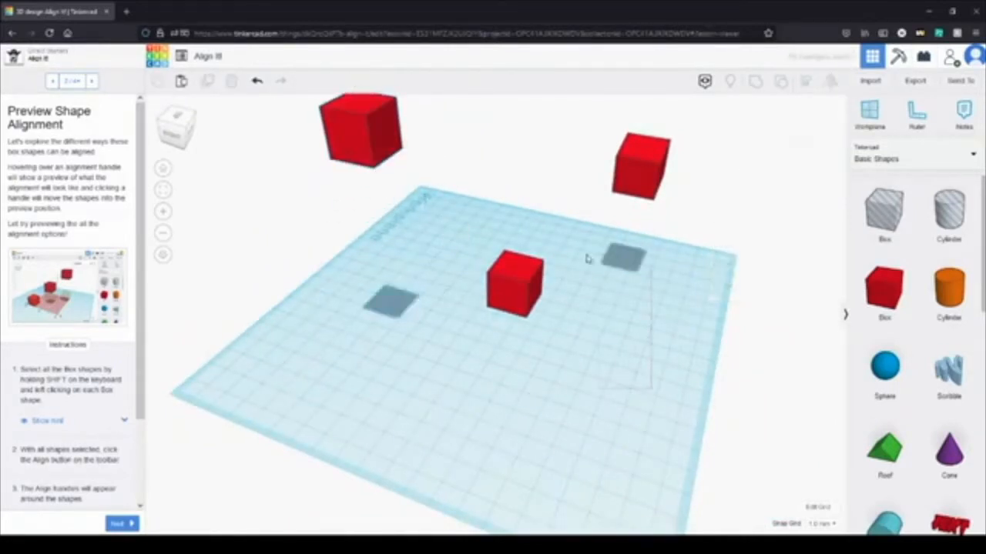
Step: Select all three red boxes, go on to the Align to the Bottom instructions, and mirror the selection across its width
{"action": "key", "text": "ctrl+a"}
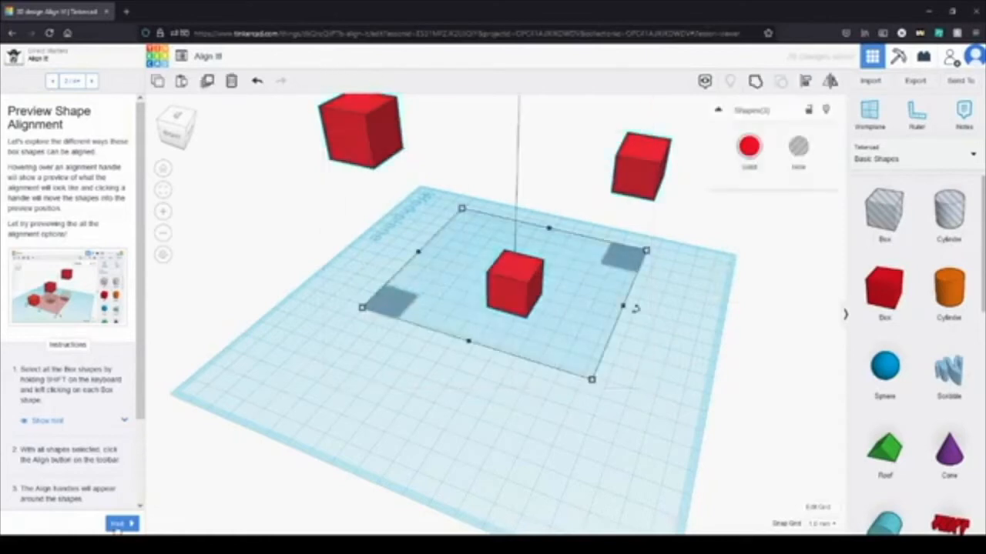
{"action": "left_click", "coordinate": [118, 525]}
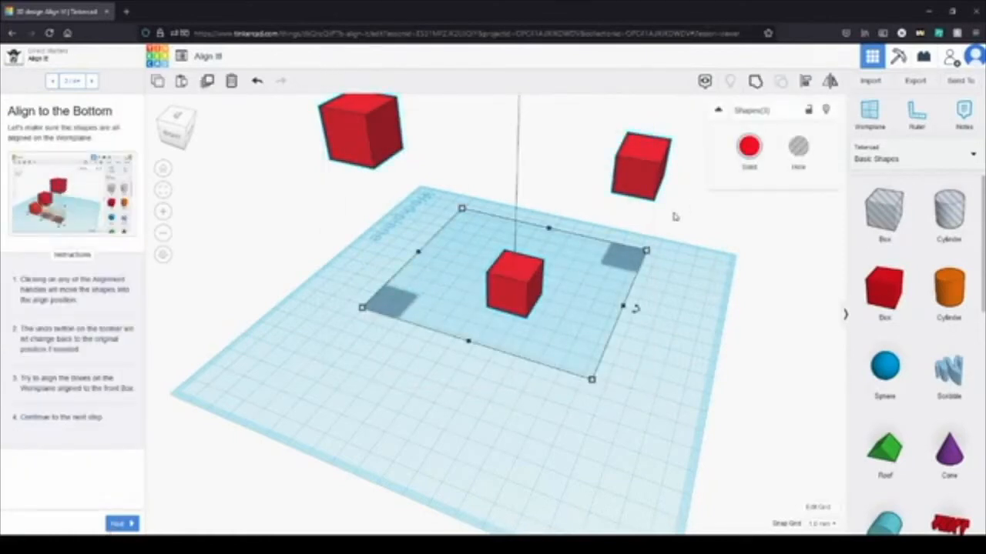
{"action": "left_click", "coordinate": [829, 84]}
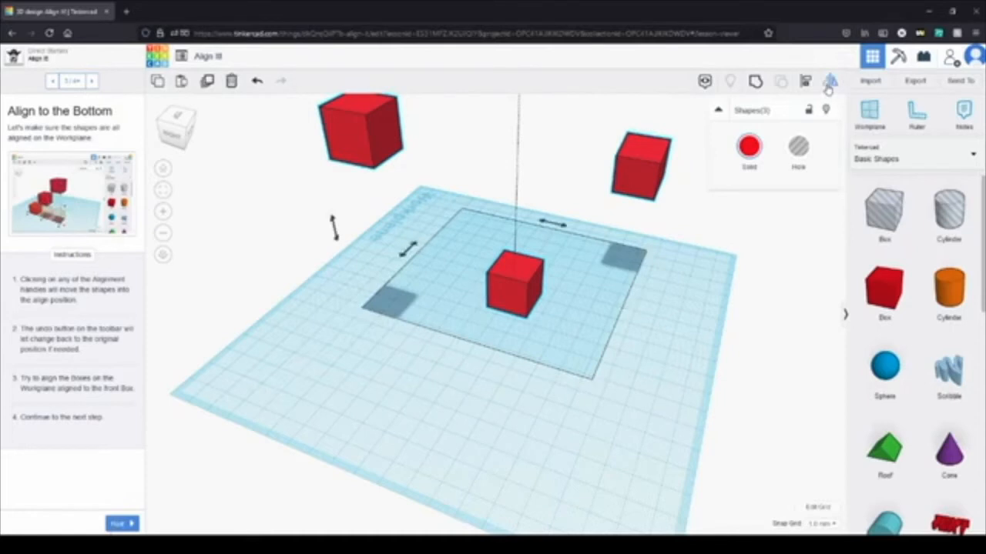
{"action": "left_click", "coordinate": [412, 253]}
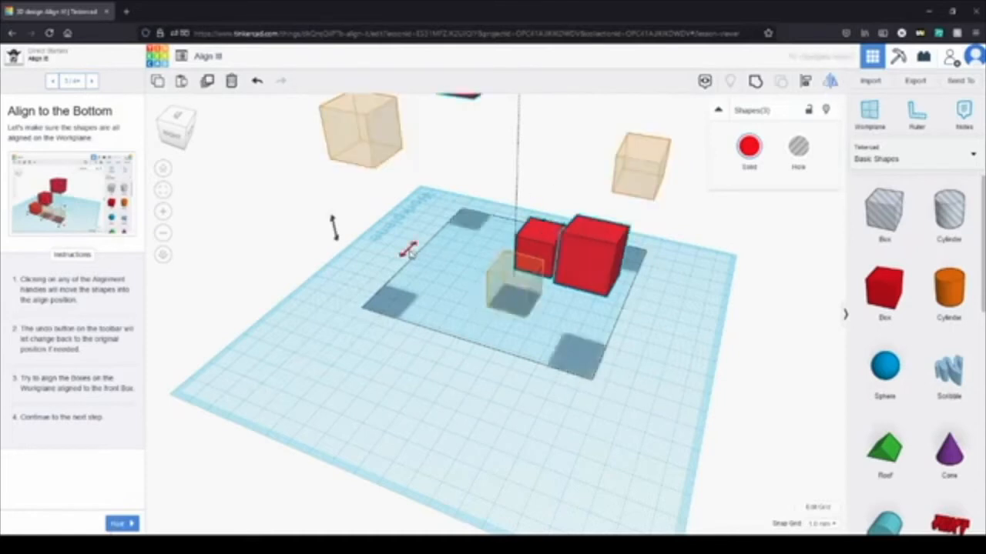
{"action": "left_click", "coordinate": [550, 390]}
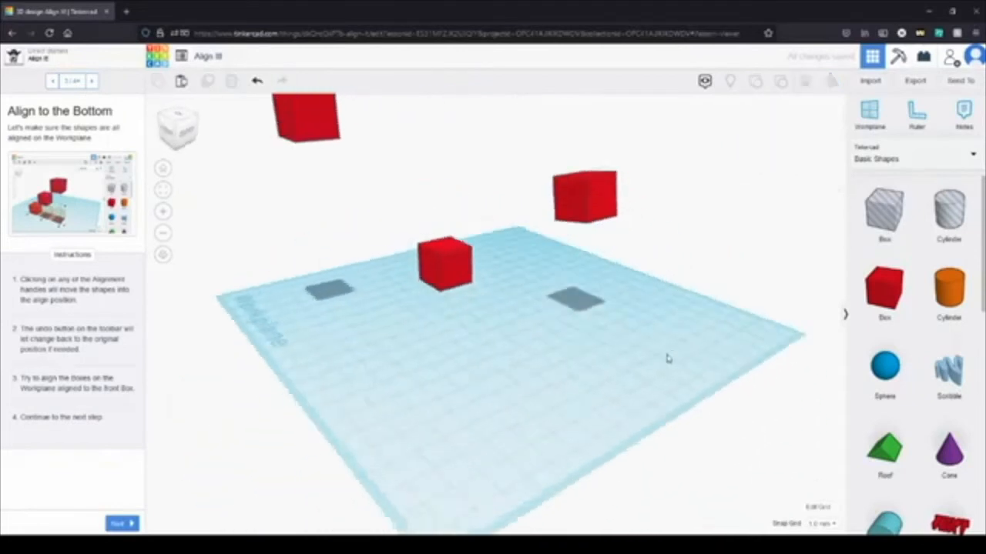
{"action": "left_click_drag", "start_coordinate": [616, 382], "coordinate": [231, 69]}
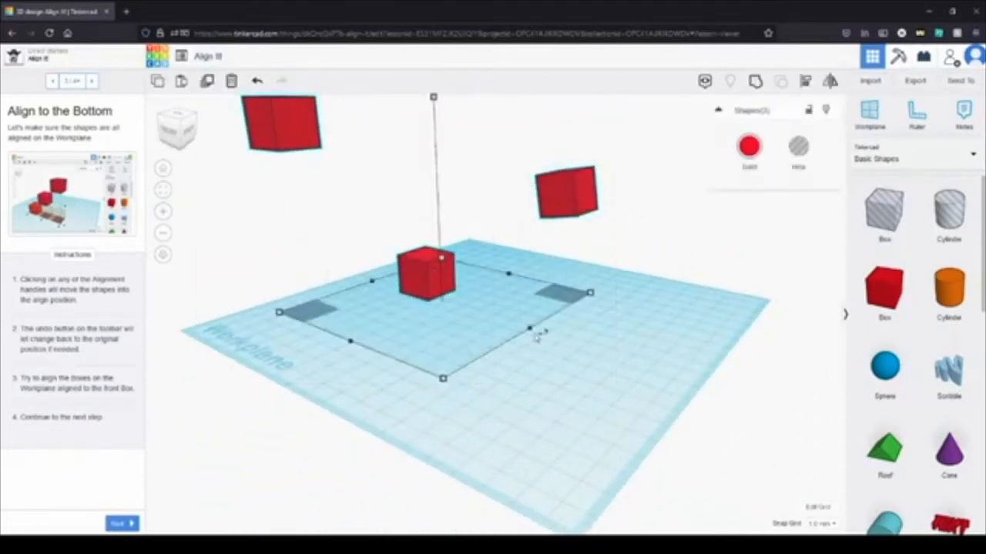
Step: Align the three selected boxes to their centre across the width and to their middle height
{"action": "left_click", "coordinate": [808, 82]}
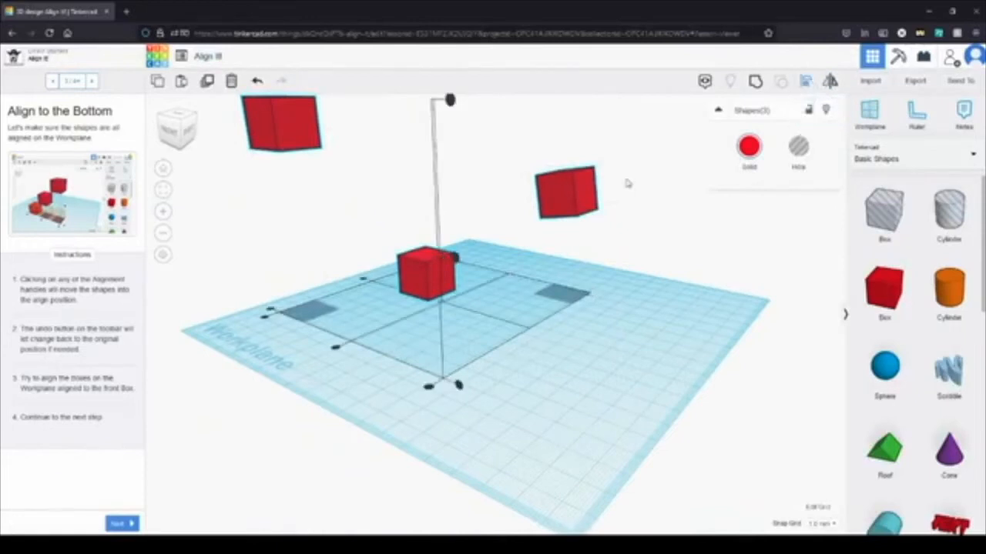
{"action": "left_click", "coordinate": [335, 351]}
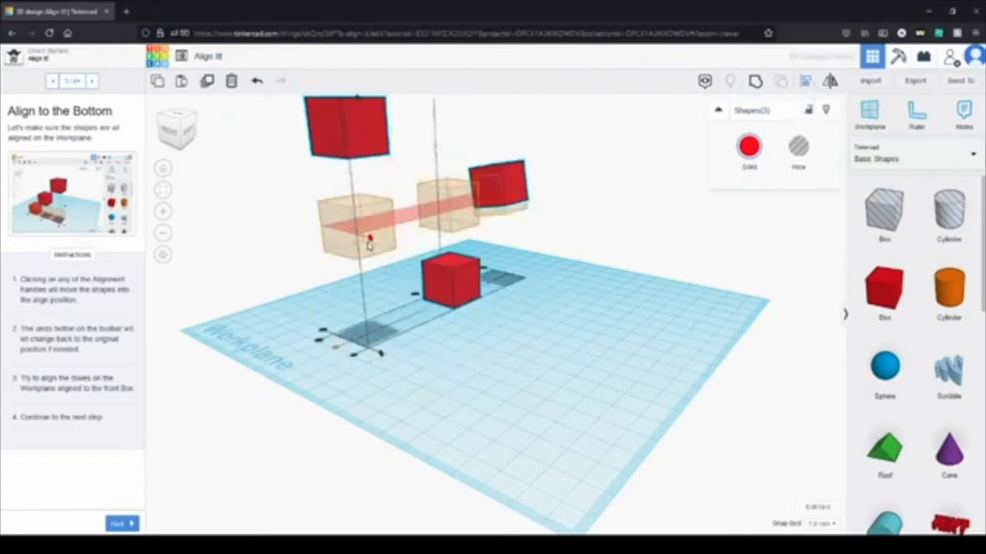
{"action": "left_click", "coordinate": [369, 241]}
Step: Align the three boxes to the bottom, to the left side and to the front-to-back centre of the selection
{"action": "right_click_drag", "start_coordinate": [496, 359], "coordinate": [588, 374]}
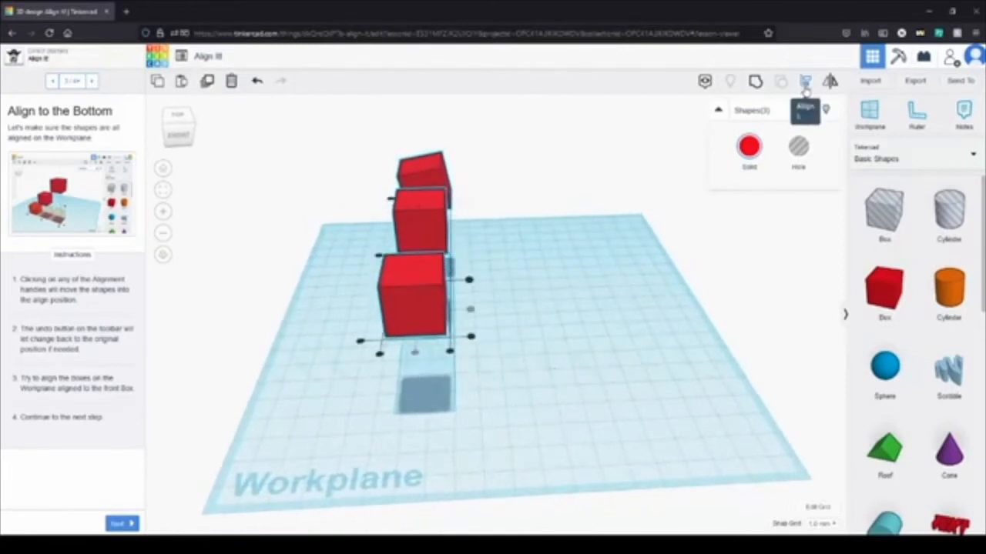
{"action": "left_click", "coordinate": [474, 341]}
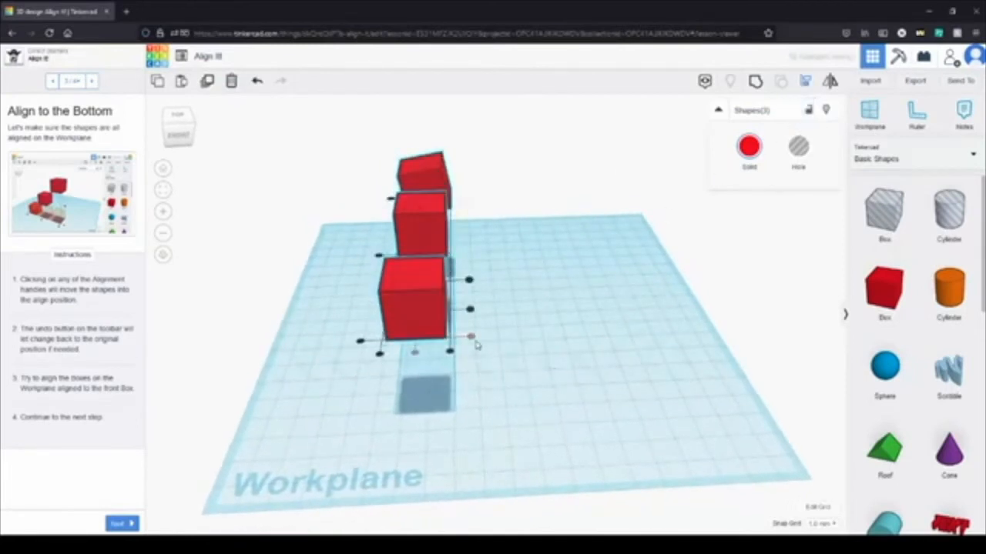
{"action": "left_click", "coordinate": [379, 353]}
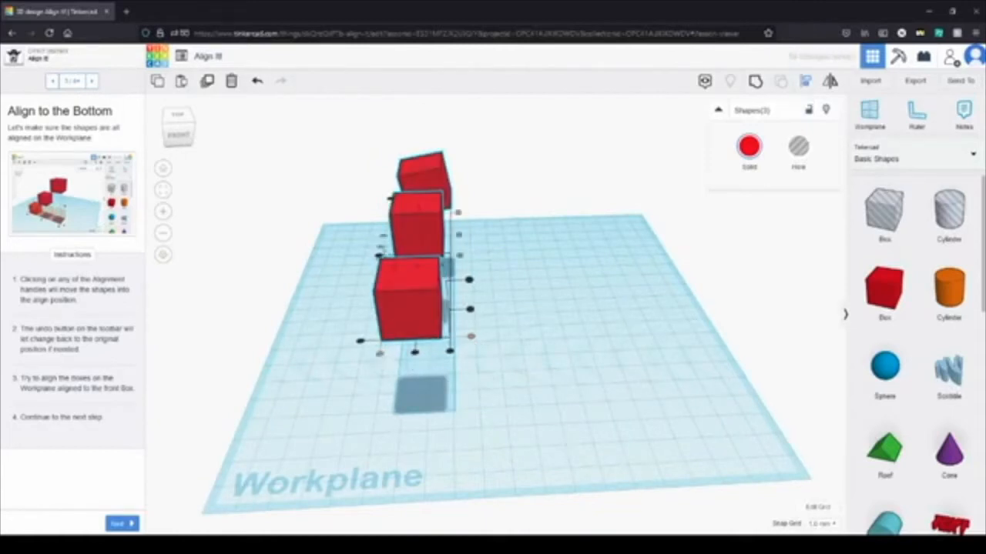
{"action": "right_click_drag", "start_coordinate": [491, 262], "coordinate": [435, 235]}
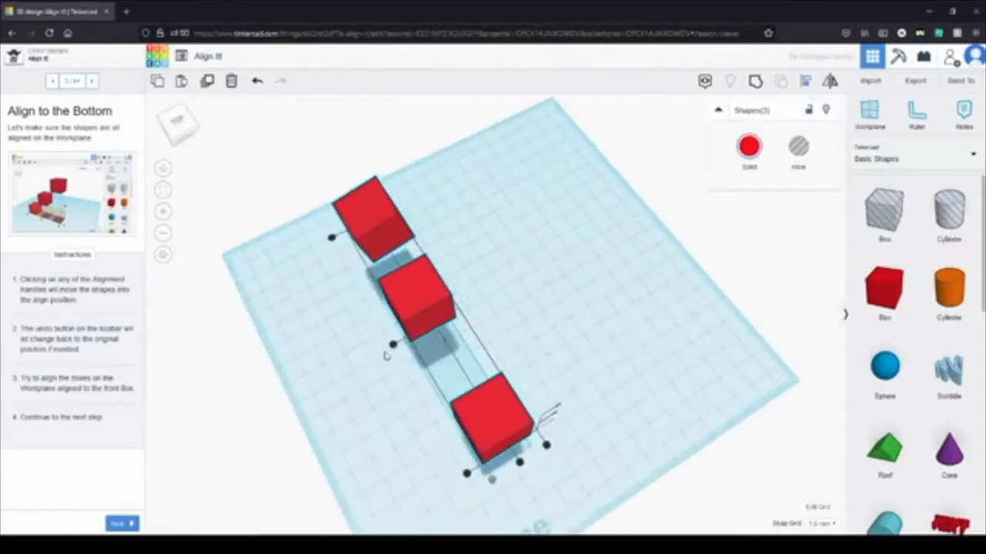
{"action": "left_click", "coordinate": [392, 344]}
{"action": "right_click_drag", "start_coordinate": [616, 363], "coordinate": [224, 513]}
Step: Complete the Align It! lesson and return to the Direct Starters project page
{"action": "left_click", "coordinate": [123, 524]}
{"action": "left_click", "coordinate": [123, 524]}
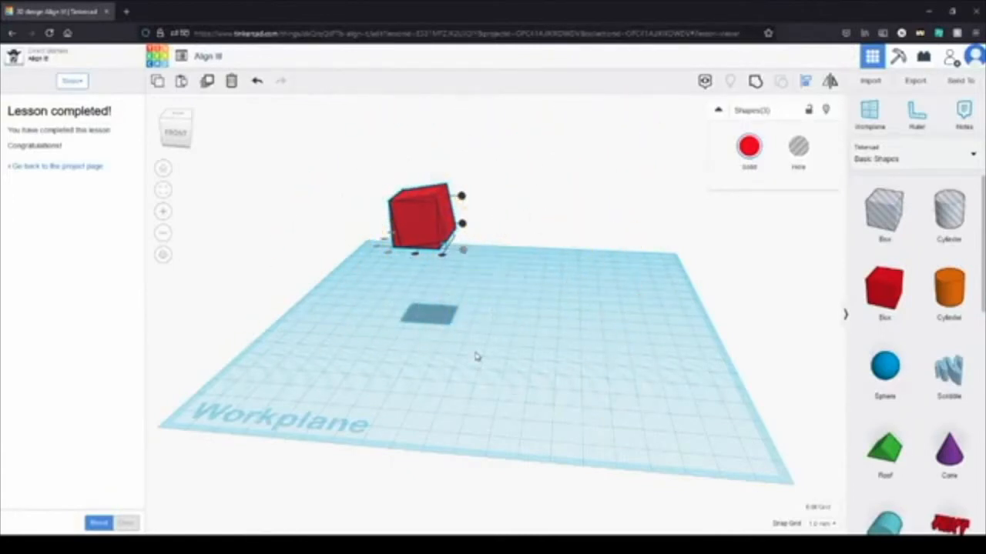
{"action": "left_click", "coordinate": [82, 164]}
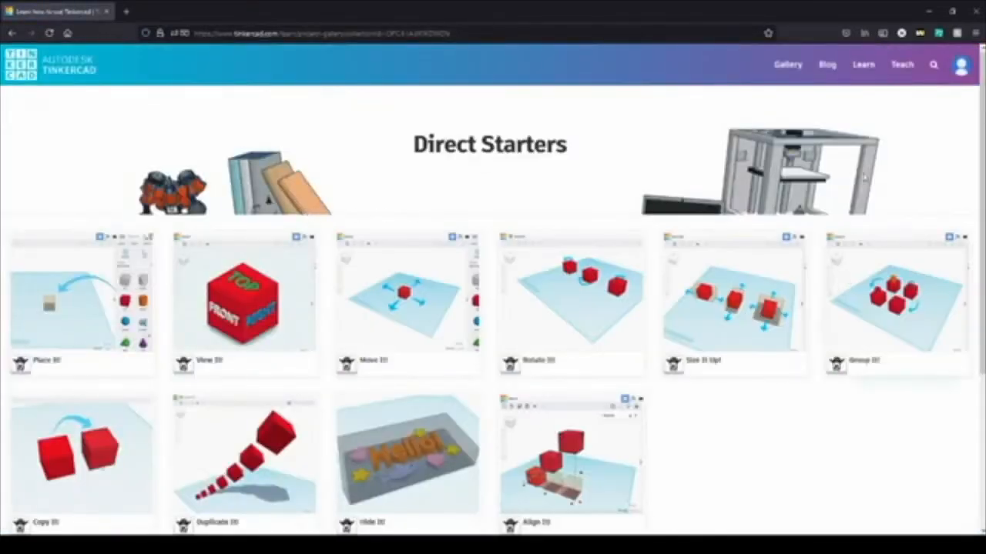
Step: Open the Chess Pawn project from the Tinkercad Basic Skills collection of learning projects
{"action": "left_click", "coordinate": [859, 68]}
{"action": "left_click", "coordinate": [491, 181]}
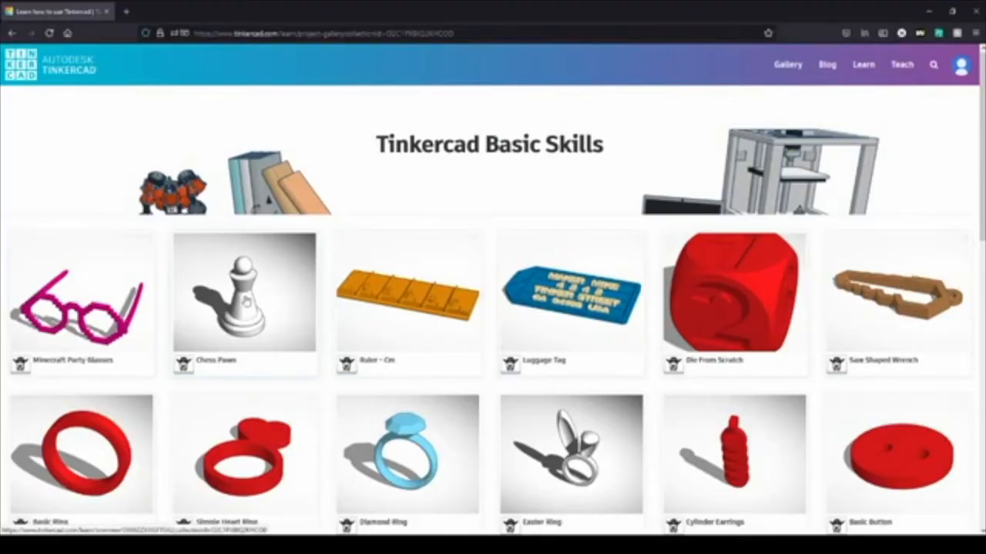
{"action": "left_click", "coordinate": [246, 301]}
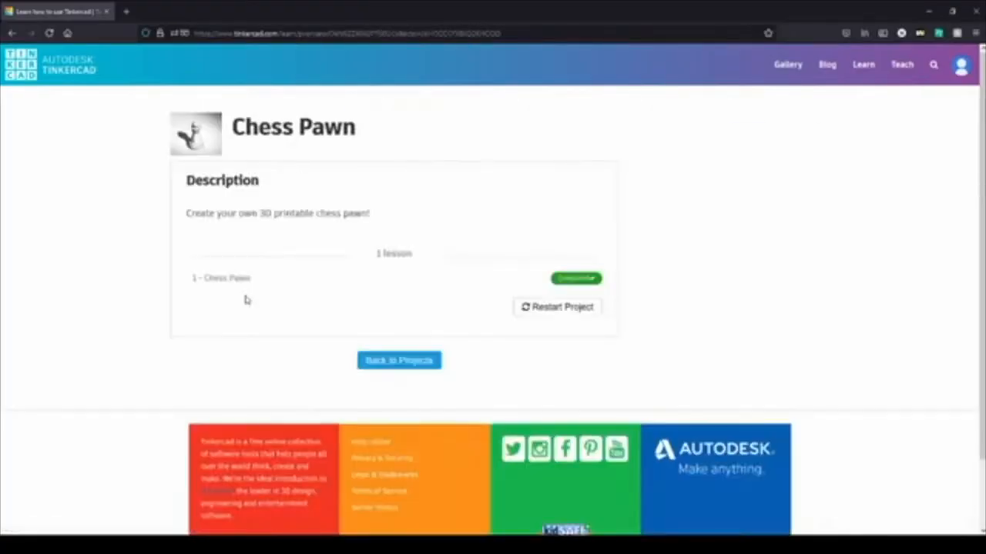
Step: Reset the Chess Pawn project's progress, start its lesson and go on to the Let's Get Building! instructions
{"action": "left_click", "coordinate": [551, 308]}
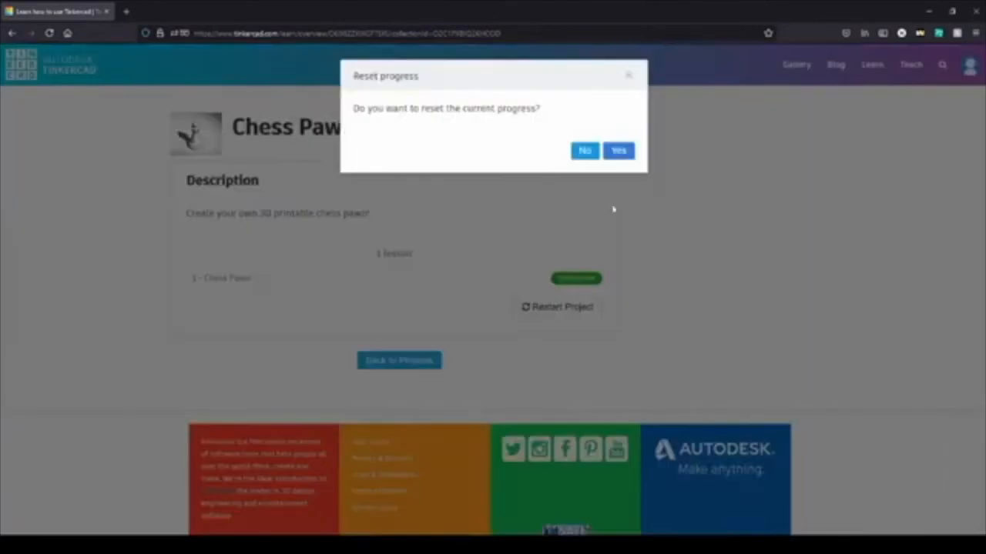
{"action": "left_click", "coordinate": [622, 158]}
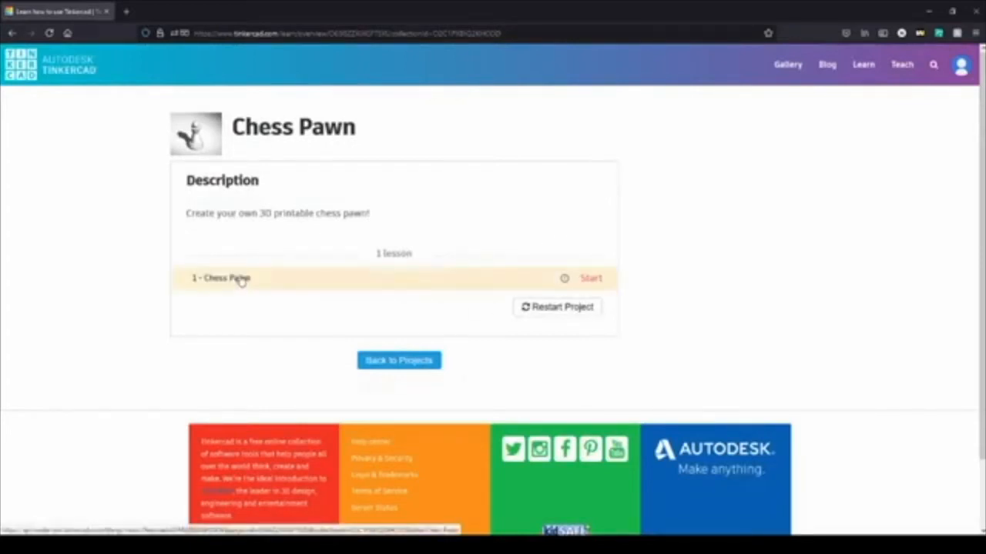
{"action": "left_click", "coordinate": [589, 281]}
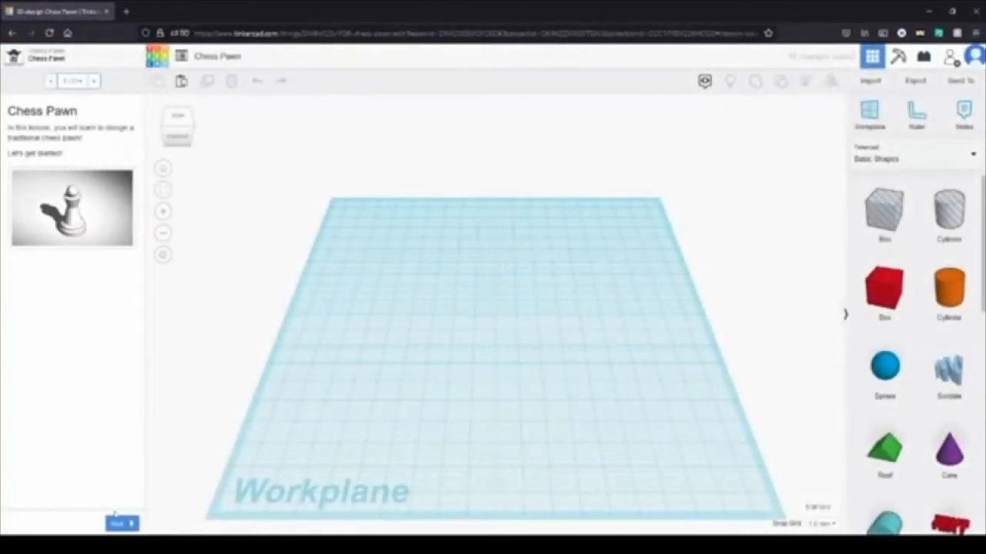
{"action": "left_click", "coordinate": [119, 525]}
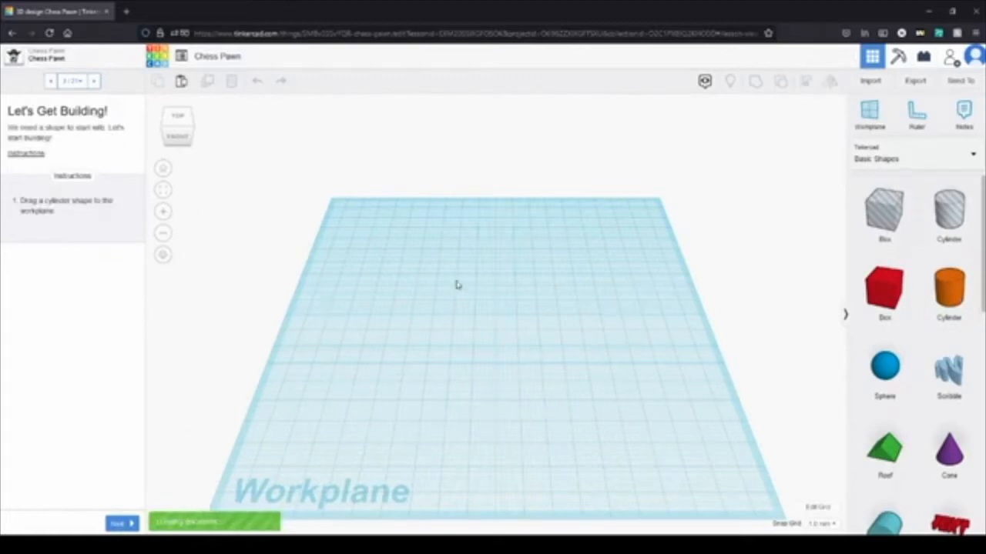
Step: Place an orange cylinder near the middle of the workplane and go on to the Adjust the Height instructions
{"action": "left_click_drag", "start_coordinate": [949, 288], "coordinate": [498, 317]}
{"action": "left_click", "coordinate": [557, 338]}
{"action": "scroll", "coordinate": [563, 337], "scroll_direction": "up", "scroll_amount": 3}
{"action": "right_click_drag", "start_coordinate": [318, 473], "coordinate": [311, 456]}
{"action": "left_click", "coordinate": [123, 523]}
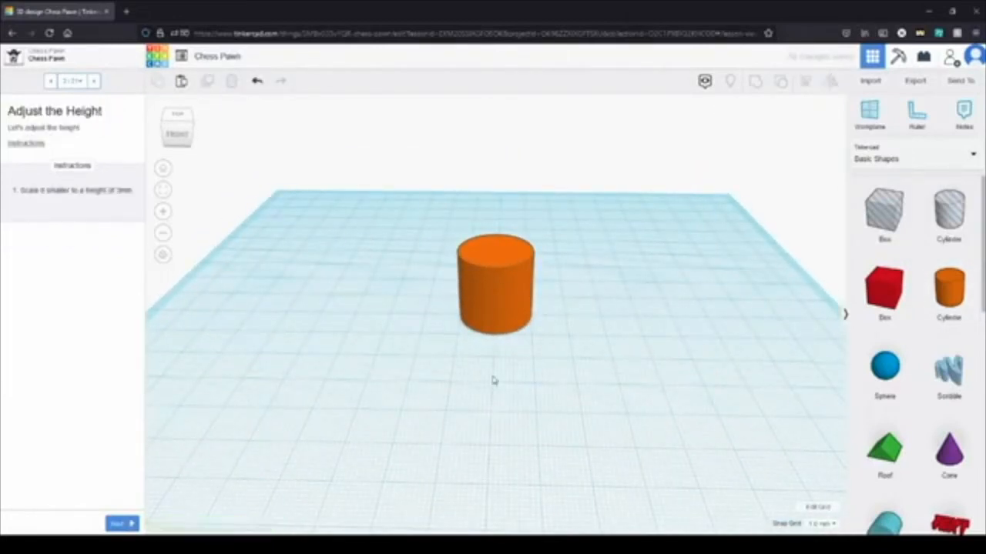
Step: Scale the orange cylinder down to a height of 3 mm and go on to the Add a Workplane instructions
{"action": "left_click", "coordinate": [492, 272]}
{"action": "left_click_drag", "start_coordinate": [495, 225], "coordinate": [503, 311]}
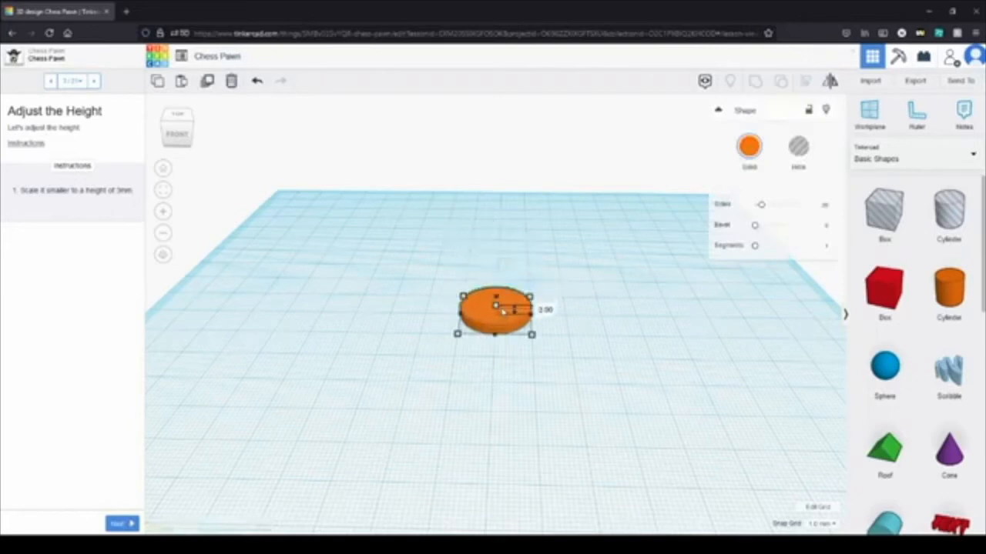
{"action": "left_click", "coordinate": [567, 368]}
{"action": "right_click_drag", "start_coordinate": [568, 368], "coordinate": [546, 325]}
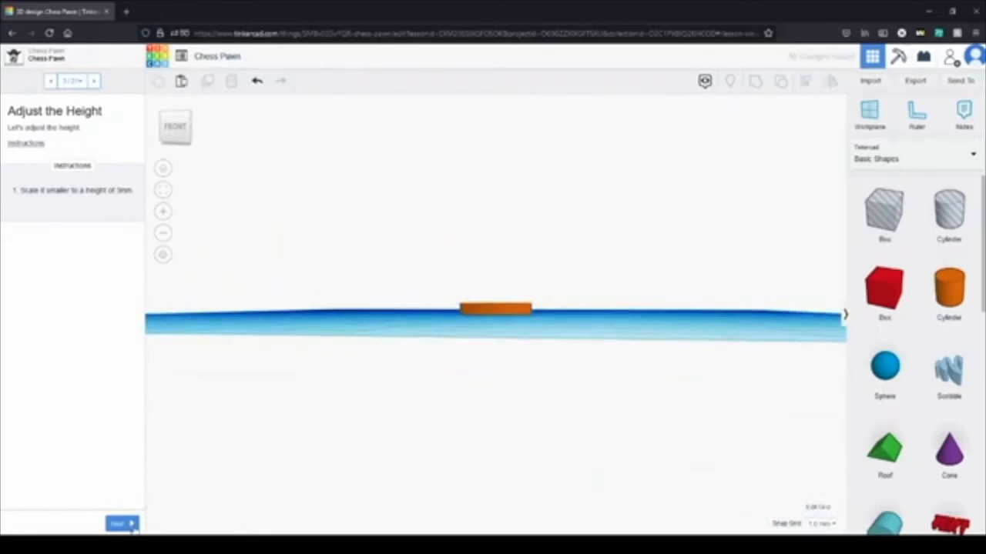
{"action": "left_click", "coordinate": [122, 524]}
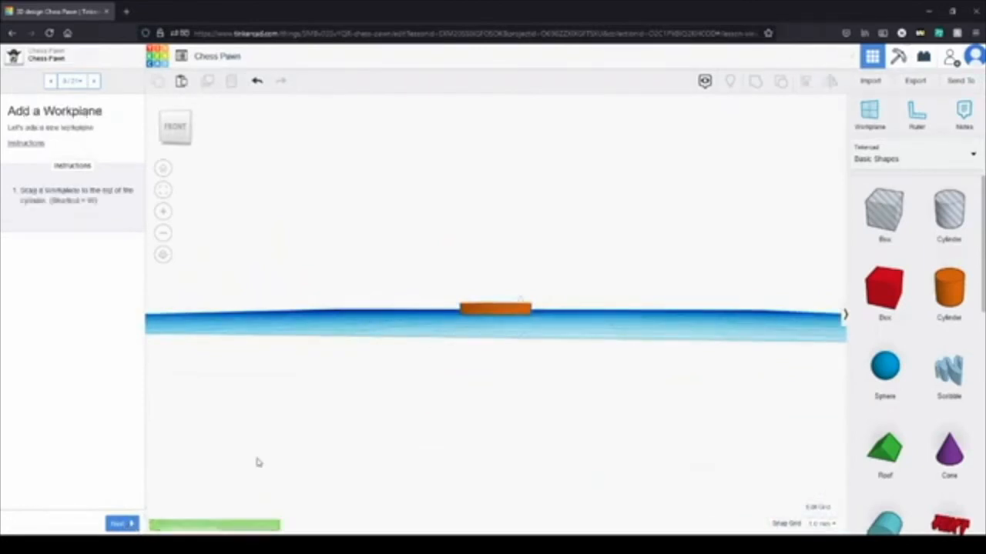
Step: Add a workplane on top of the orange cylinder and go on to the Grab Another Shape instructions
{"action": "right_click_drag", "start_coordinate": [442, 378], "coordinate": [470, 449]}
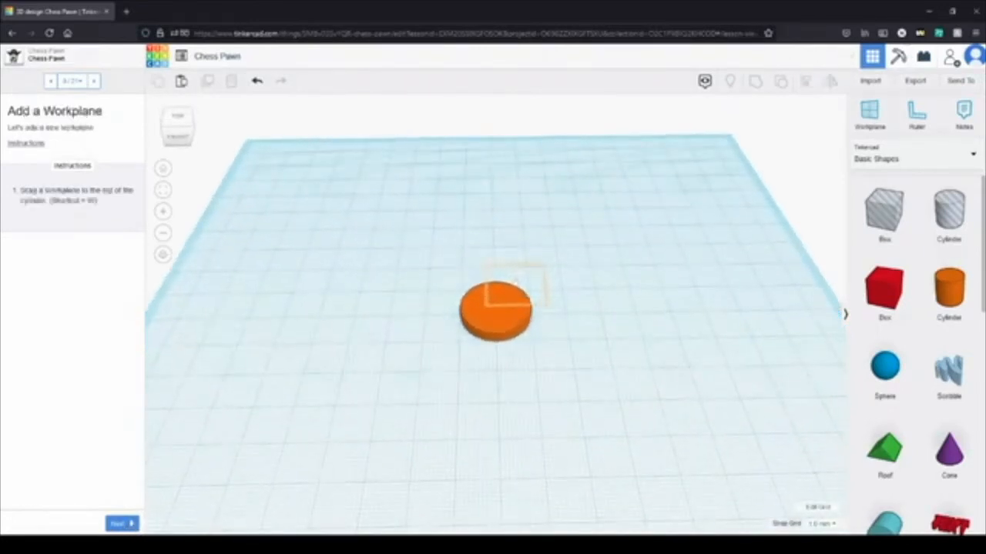
{"action": "left_click", "coordinate": [870, 112]}
{"action": "left_click", "coordinate": [512, 288]}
{"action": "left_click", "coordinate": [885, 123]}
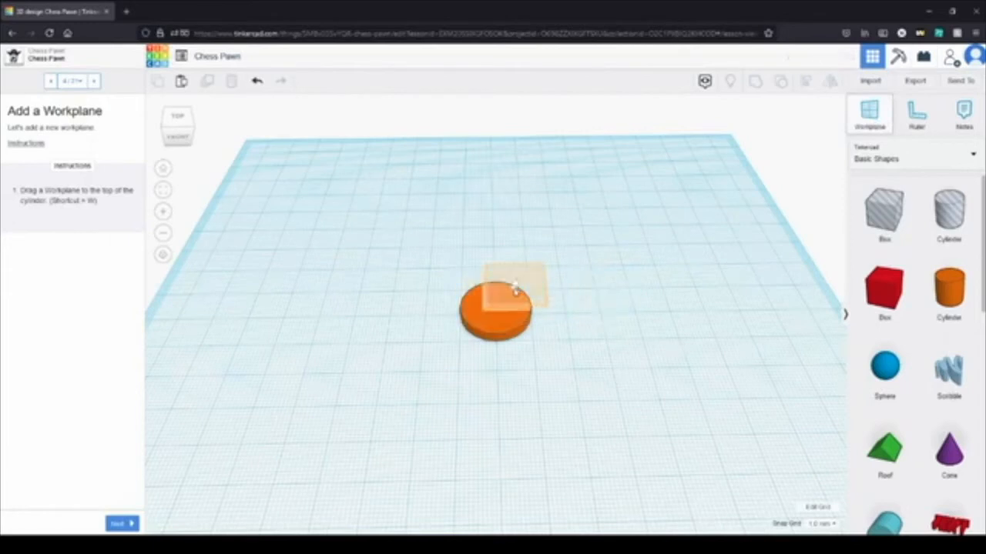
{"action": "left_click", "coordinate": [515, 286]}
{"action": "right_click_drag", "start_coordinate": [632, 338], "coordinate": [616, 279]}
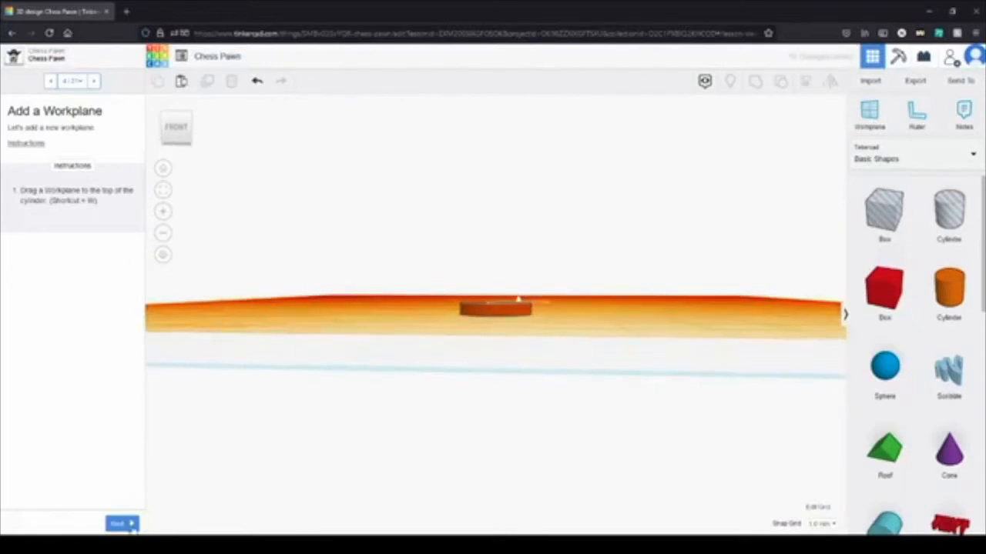
{"action": "left_click", "coordinate": [131, 525]}
Step: Place a cone centred on top of the orange cylinder and go on to the Make It a Bit Shorter instructions
{"action": "left_click_drag", "start_coordinate": [949, 453], "coordinate": [560, 317]}
{"action": "right_click_drag", "start_coordinate": [560, 317], "coordinate": [572, 357]}
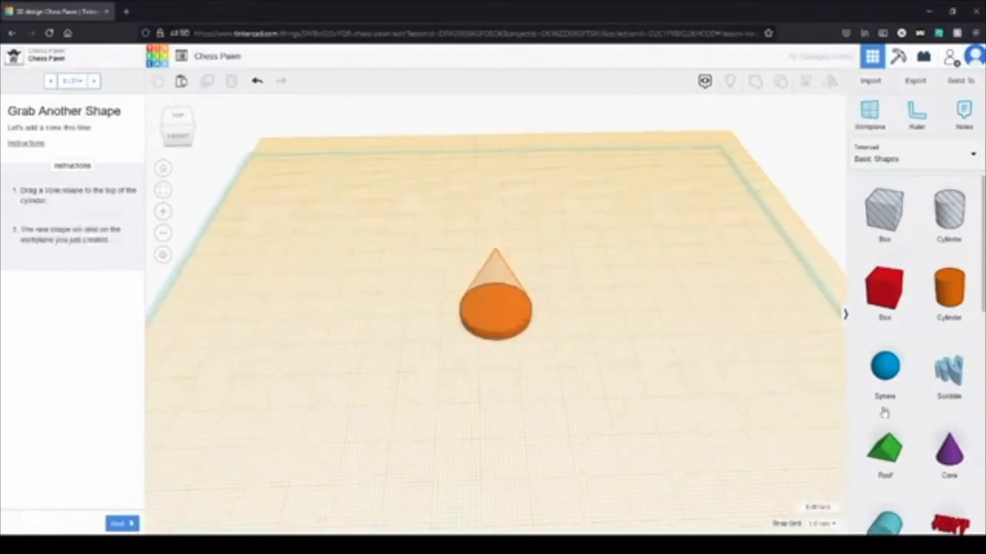
{"action": "left_click_drag", "start_coordinate": [949, 452], "coordinate": [498, 313]}
{"action": "right_click_drag", "start_coordinate": [543, 304], "coordinate": [537, 271]}
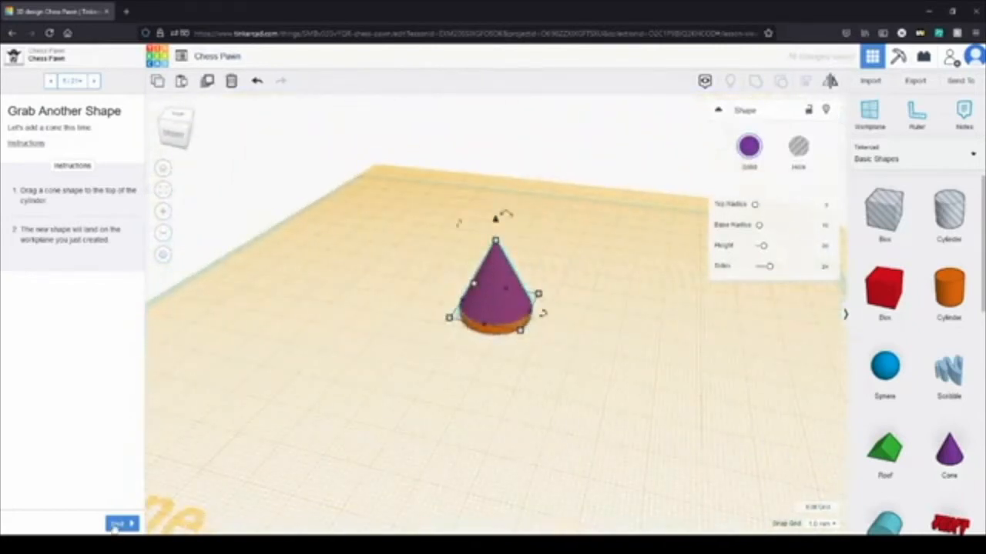
{"action": "left_click", "coordinate": [117, 524]}
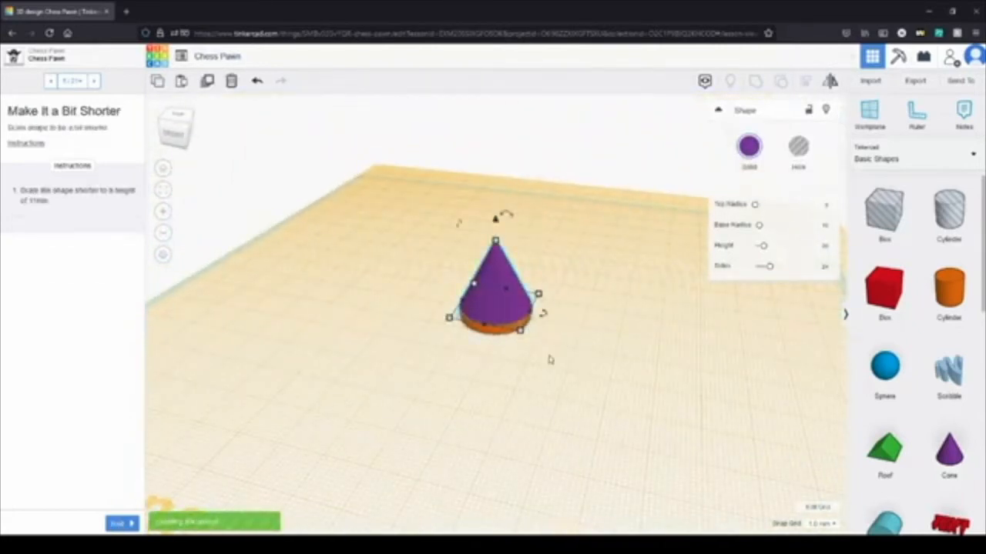
Step: Scale the purple cone down to a height of 11 mm and go on to the Add a Sphere Shape instructions
{"action": "scroll", "coordinate": [550, 359], "scroll_direction": "up", "scroll_amount": 4}
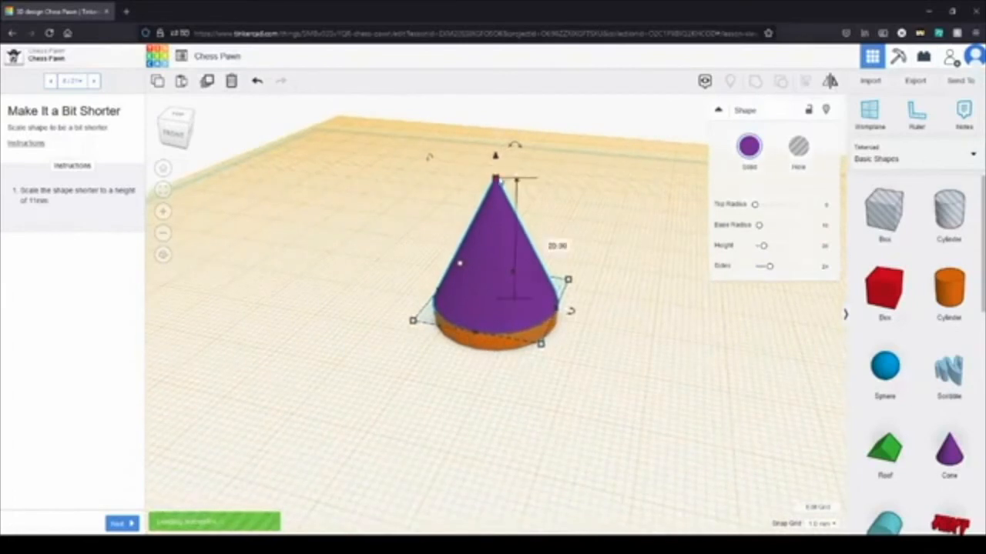
{"action": "left_click_drag", "start_coordinate": [495, 178], "coordinate": [495, 237]}
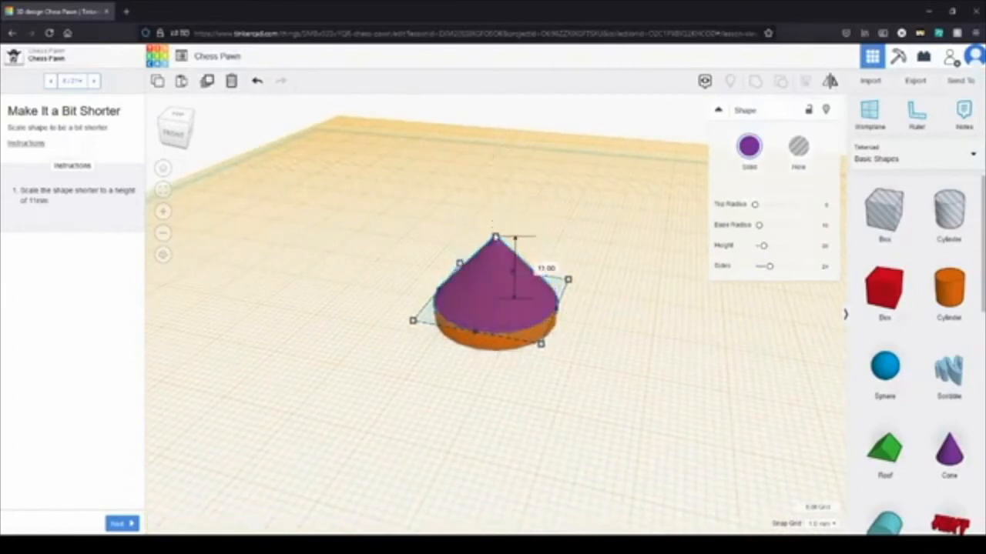
{"action": "right_click_drag", "start_coordinate": [576, 220], "coordinate": [365, 357]}
{"action": "left_click", "coordinate": [121, 524]}
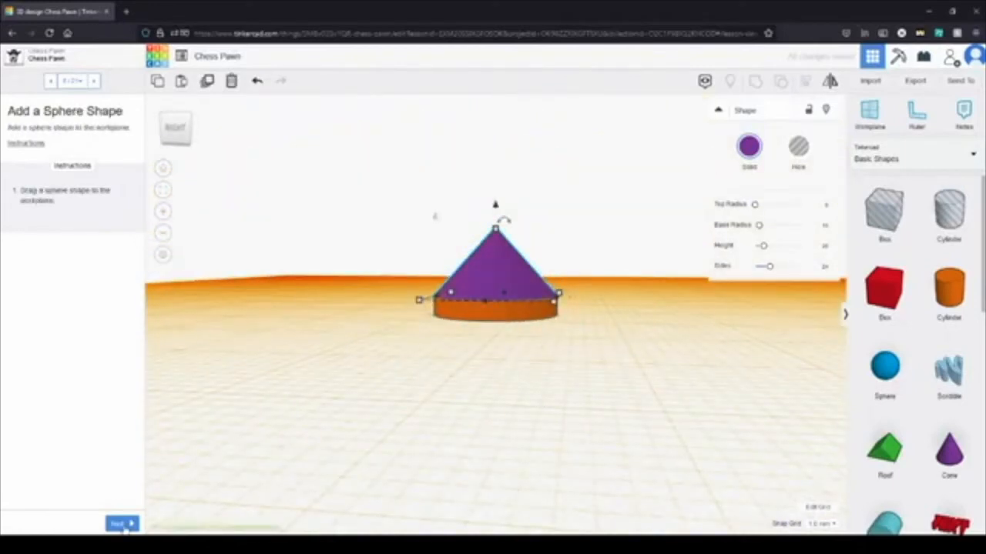
Step: Place a sphere centred over the cone on the workplane and go on to the Squish It! instructions
{"action": "left_click_drag", "start_coordinate": [884, 366], "coordinate": [497, 304]}
{"action": "scroll", "coordinate": [498, 303], "scroll_direction": "down", "scroll_amount": 2}
{"action": "right_click_drag", "start_coordinate": [576, 405], "coordinate": [655, 462]}
{"action": "right_click_drag", "start_coordinate": [640, 372], "coordinate": [625, 388]}
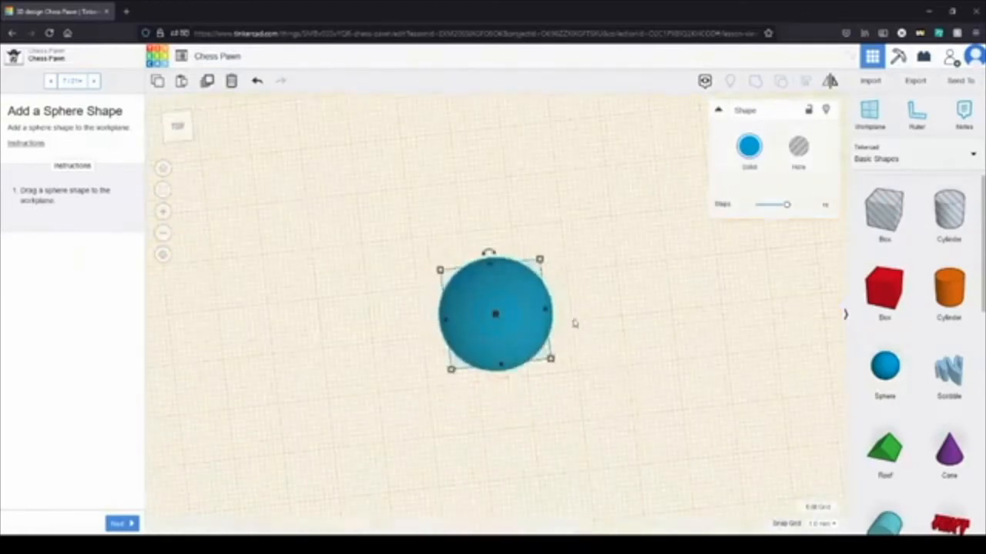
{"action": "right_click_drag", "start_coordinate": [353, 413], "coordinate": [479, 232]}
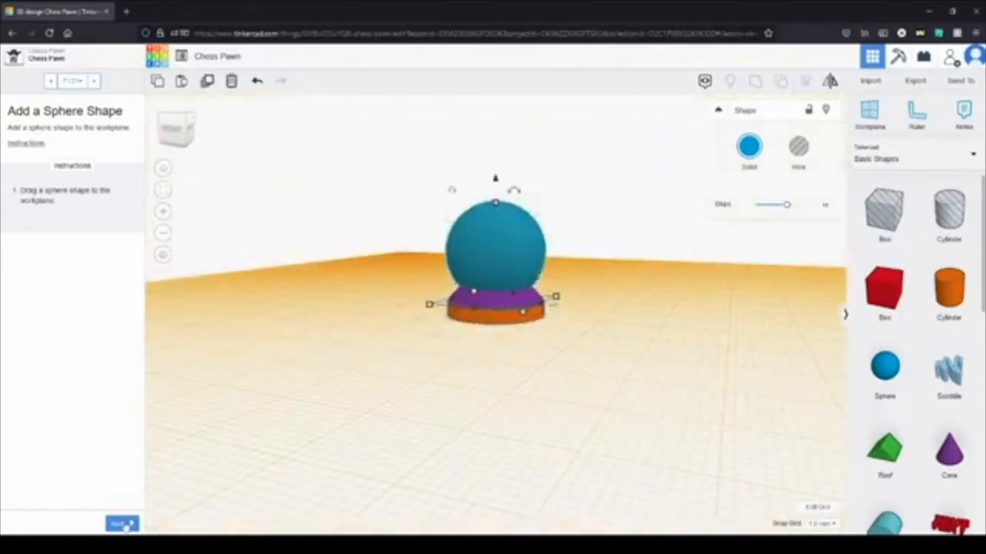
{"action": "left_click", "coordinate": [120, 524]}
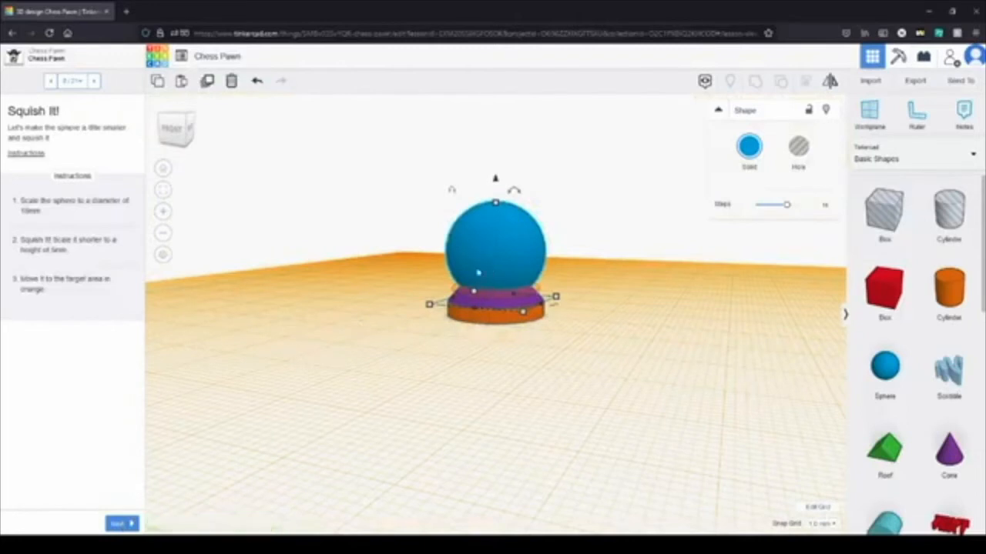
Step: Squash the blue sphere to a height of 5 mm
{"action": "scroll", "coordinate": [428, 238], "scroll_direction": "up", "scroll_amount": 3}
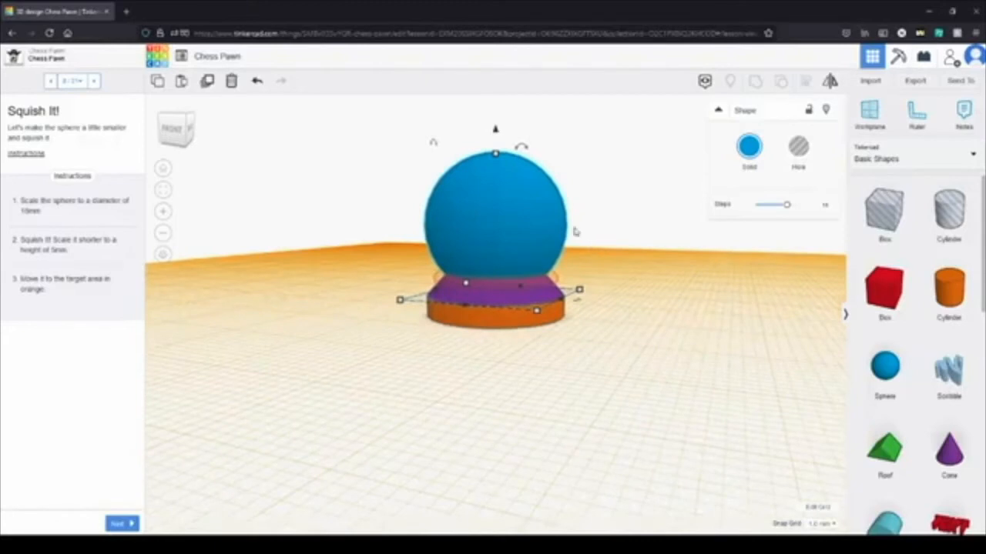
{"action": "mouse_move", "coordinate": [495, 154]}
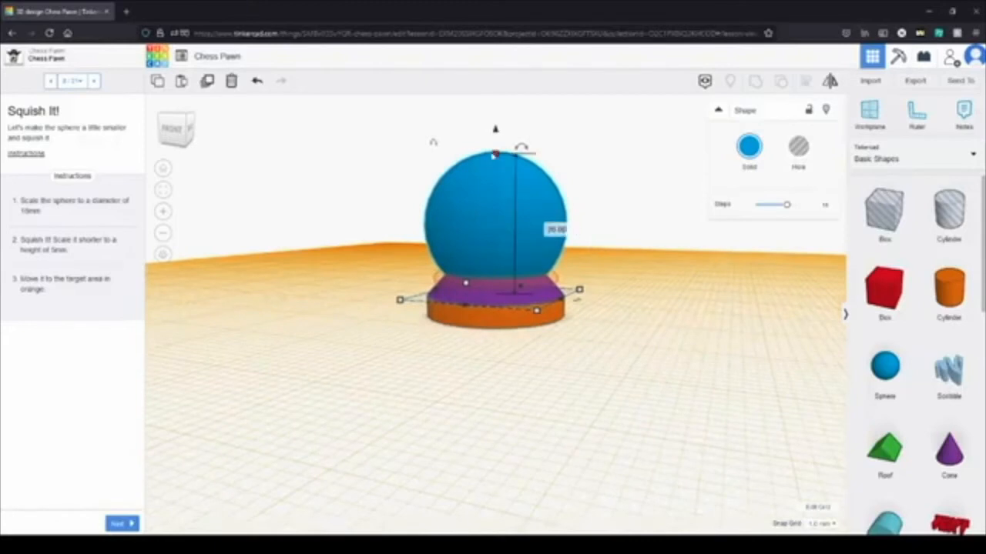
{"action": "left_click_drag", "start_coordinate": [495, 154], "coordinate": [519, 266]}
{"action": "right_click_drag", "start_coordinate": [665, 288], "coordinate": [620, 437]}
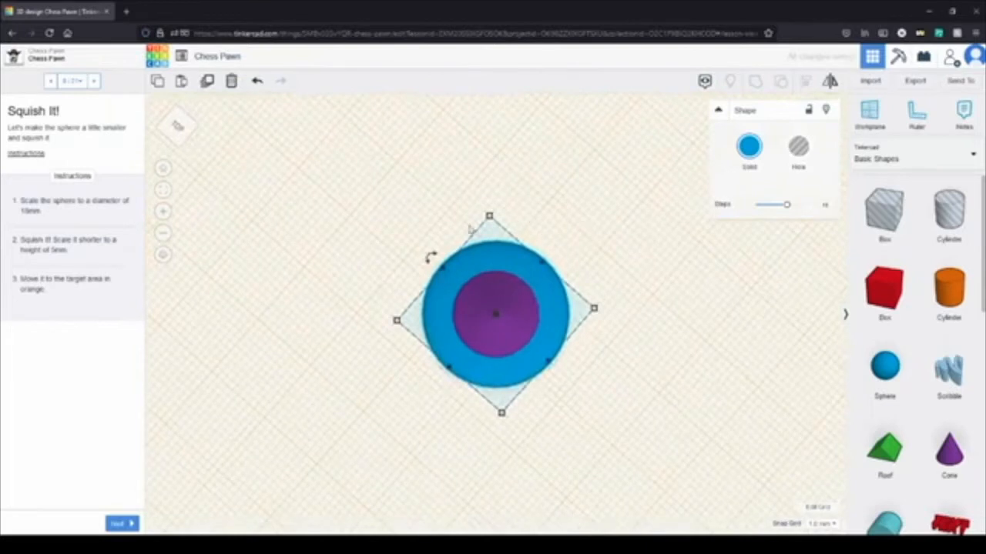
Step: Scale the squashed sphere to 18 mm in diameter, centre it on the orange target and go on to Add Another Cone Shape
{"action": "left_click_drag", "start_coordinate": [489, 217], "coordinate": [491, 234]}
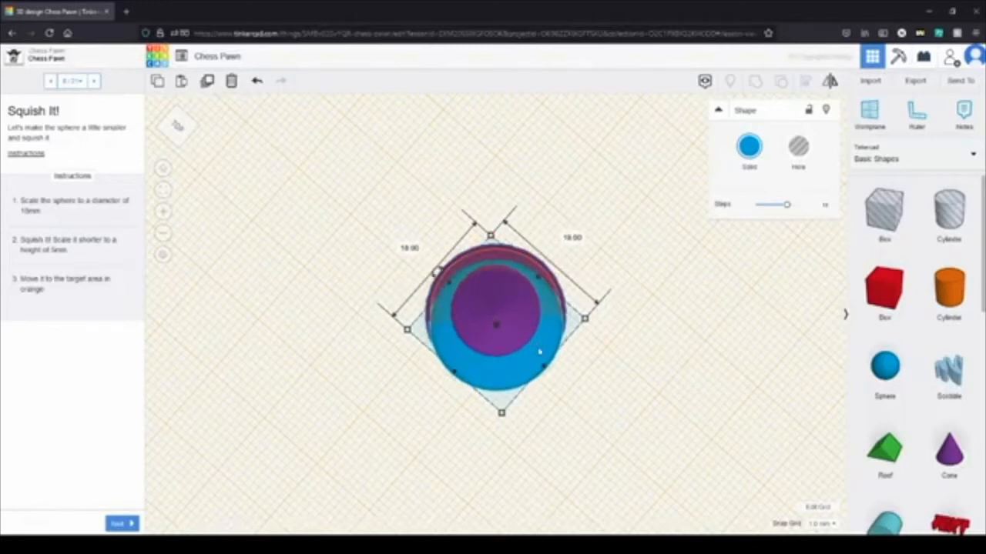
{"action": "left_click_drag", "start_coordinate": [539, 350], "coordinate": [542, 337]}
{"action": "left_click", "coordinate": [776, 350]}
{"action": "right_click_drag", "start_coordinate": [665, 340], "coordinate": [592, 225]}
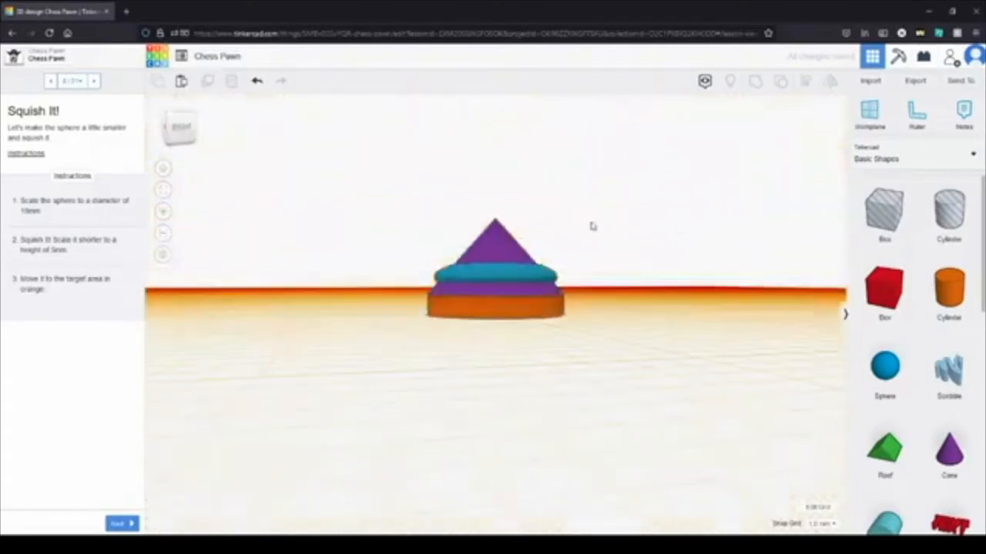
{"action": "left_click", "coordinate": [123, 523]}
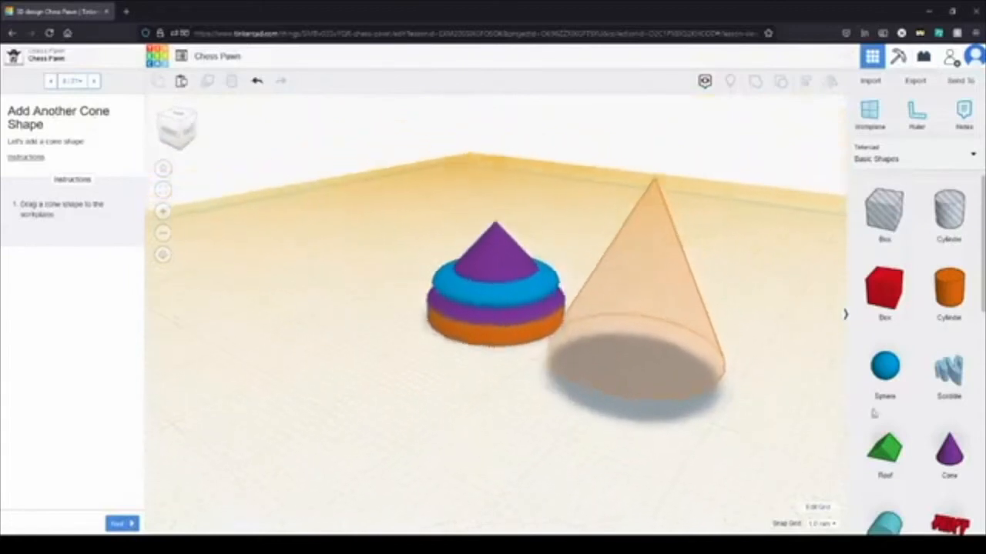
Step: Place a second cone on the orange target beside the pawn base and scale it up to a height of 28 mm
{"action": "left_click_drag", "start_coordinate": [960, 468], "coordinate": [636, 352]}
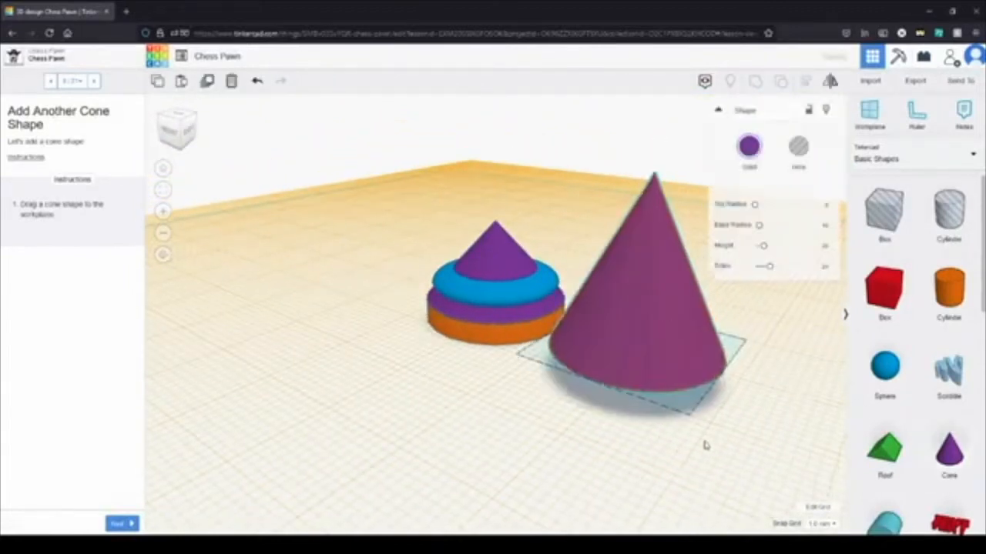
{"action": "left_click", "coordinate": [118, 524]}
{"action": "left_click_drag", "start_coordinate": [354, 234], "coordinate": [361, 153]}
Step: Scale the tall cone's base down to 14 mm by 14 mm
{"action": "right_click_drag", "start_coordinate": [505, 485], "coordinate": [348, 445]}
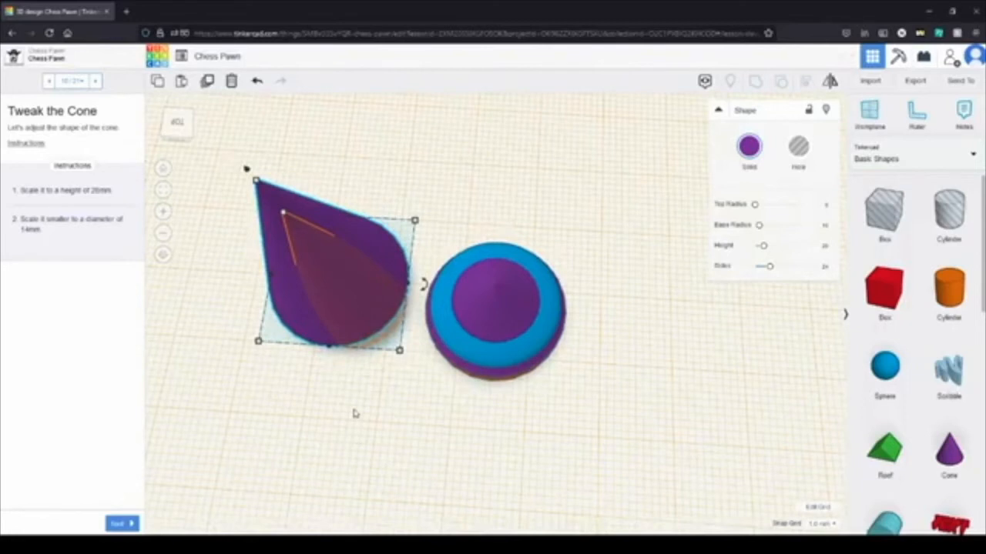
{"action": "right_click_drag", "start_coordinate": [459, 407], "coordinate": [492, 340]}
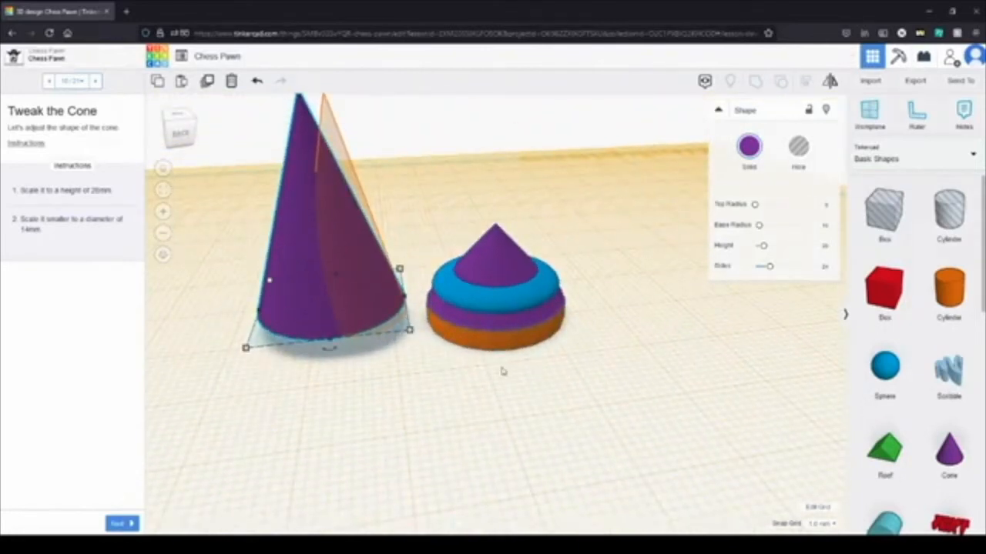
{"action": "right_click_drag", "start_coordinate": [441, 397], "coordinate": [471, 377]}
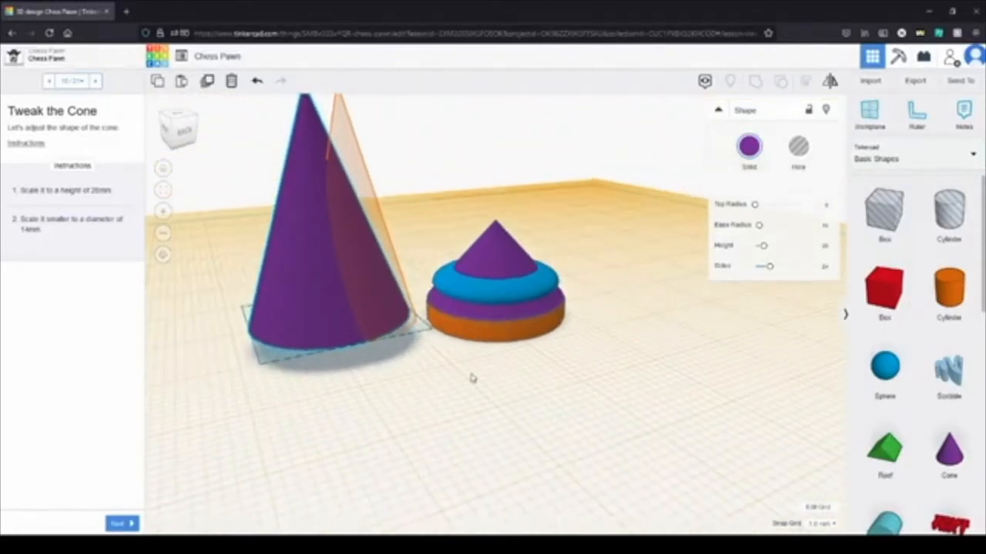
{"action": "right_click_drag", "start_coordinate": [523, 471], "coordinate": [395, 467]}
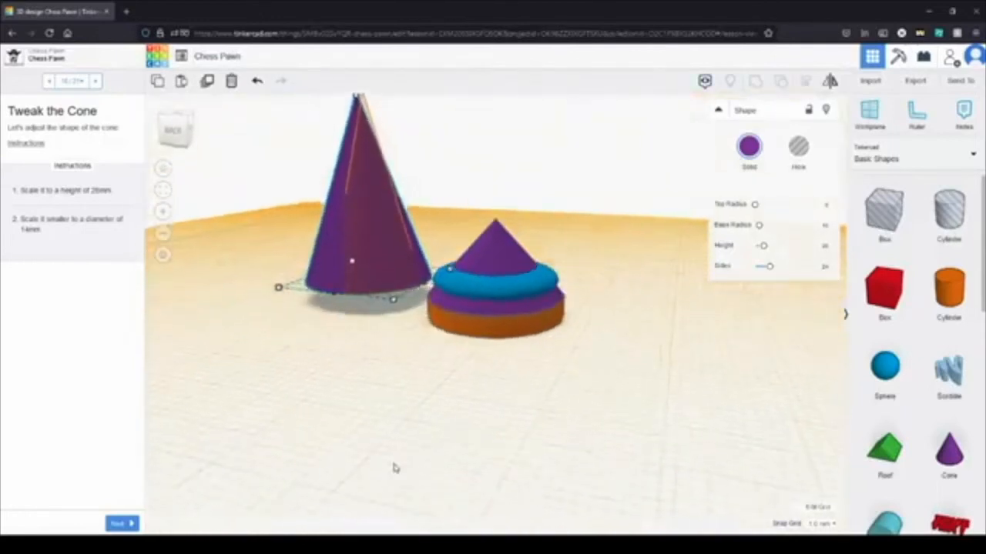
{"action": "right_click_drag", "start_coordinate": [402, 385], "coordinate": [662, 429]}
{"action": "middle_click_drag", "start_coordinate": [663, 429], "coordinate": [688, 467]}
{"action": "middle_click_drag", "start_coordinate": [570, 413], "coordinate": [561, 439]}
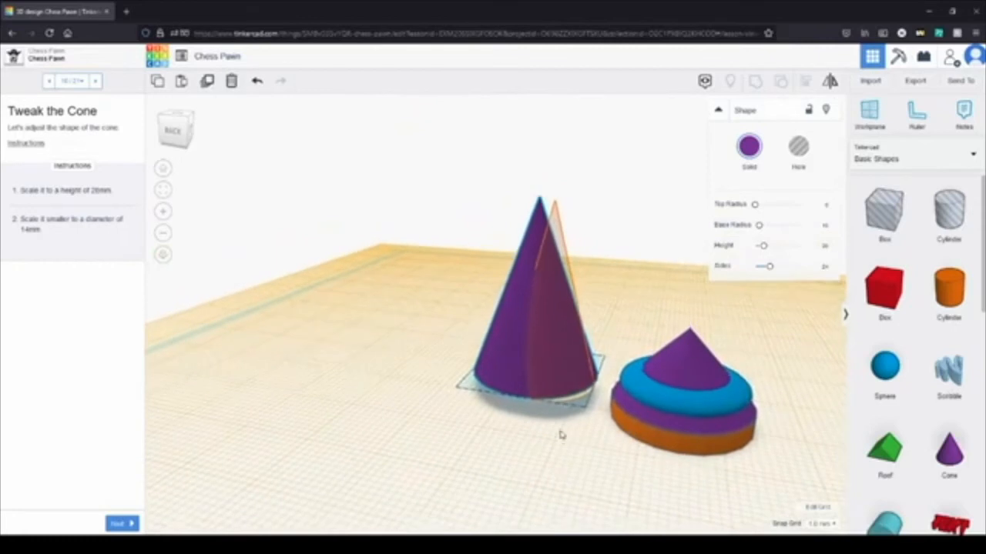
{"action": "right_click_drag", "start_coordinate": [561, 440], "coordinate": [336, 494]}
{"action": "left_click_drag", "start_coordinate": [488, 309], "coordinate": [517, 343]}
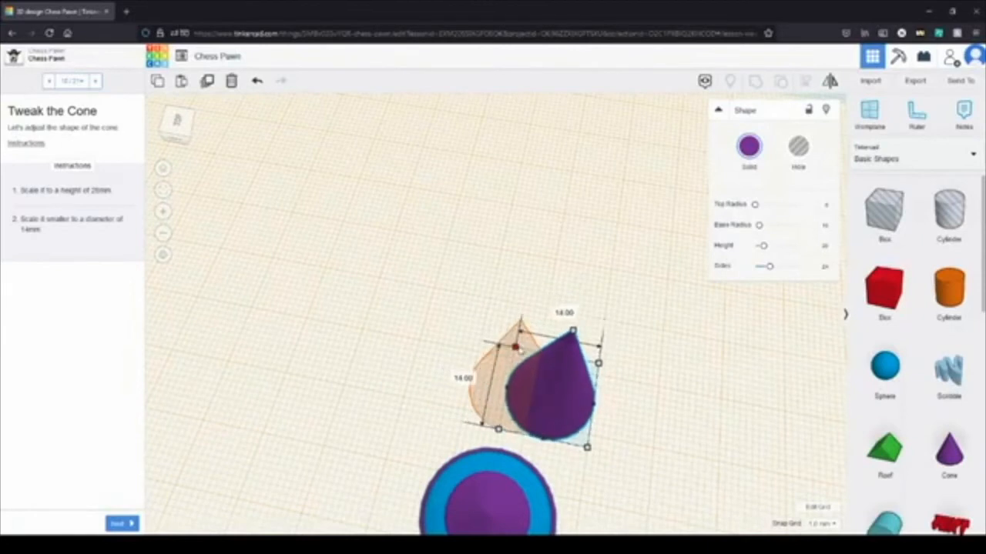
Step: Move the tall cone onto its orange target outline and go on to the Position the Cone instructions
{"action": "left_click_drag", "start_coordinate": [582, 407], "coordinate": [544, 403]}
{"action": "left_click", "coordinate": [649, 376]}
{"action": "right_click_drag", "start_coordinate": [567, 395], "coordinate": [457, 326]}
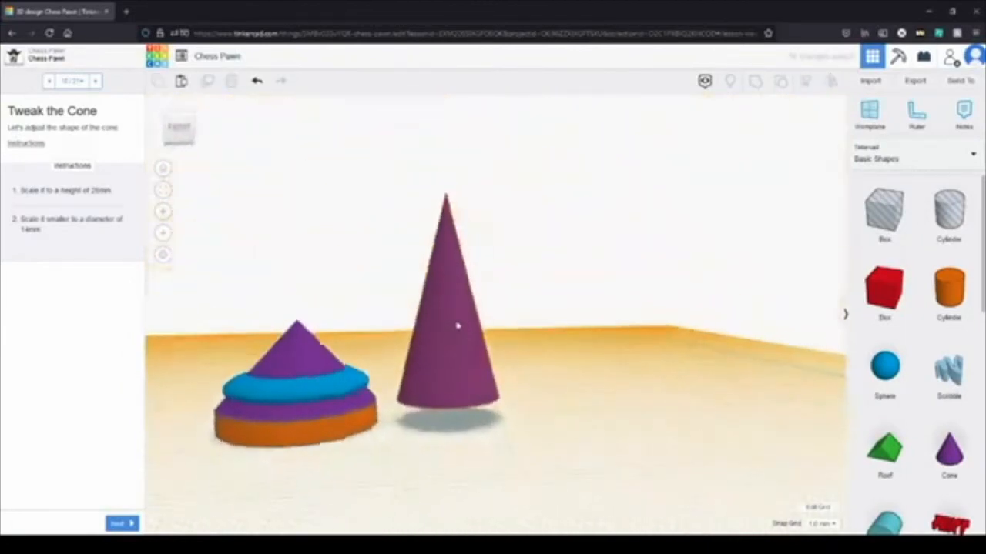
{"action": "left_click", "coordinate": [121, 525]}
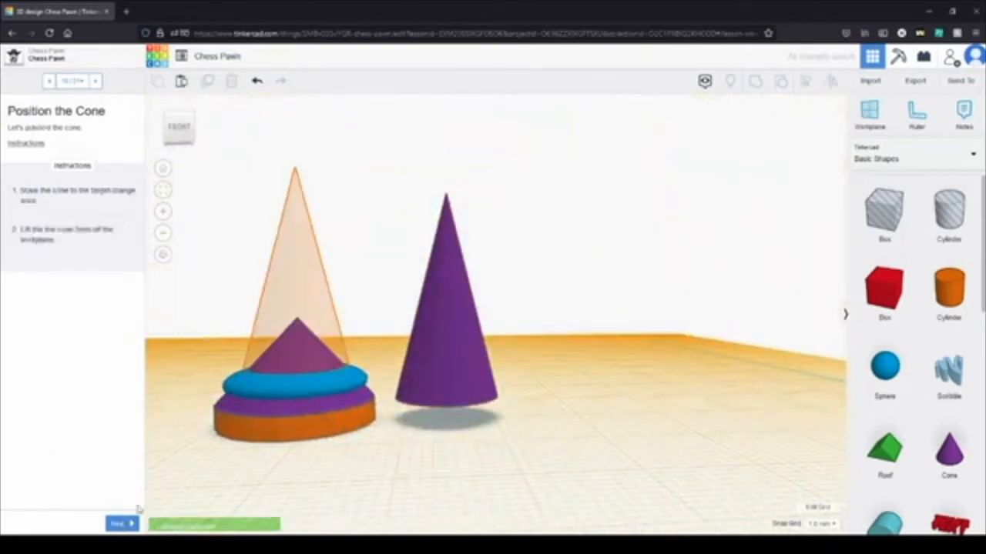
Step: Move the tall cone onto the pawn base and centre it within the orange target outline
{"action": "left_click_drag", "start_coordinate": [445, 347], "coordinate": [309, 353]}
{"action": "right_click_drag", "start_coordinate": [446, 438], "coordinate": [655, 543]}
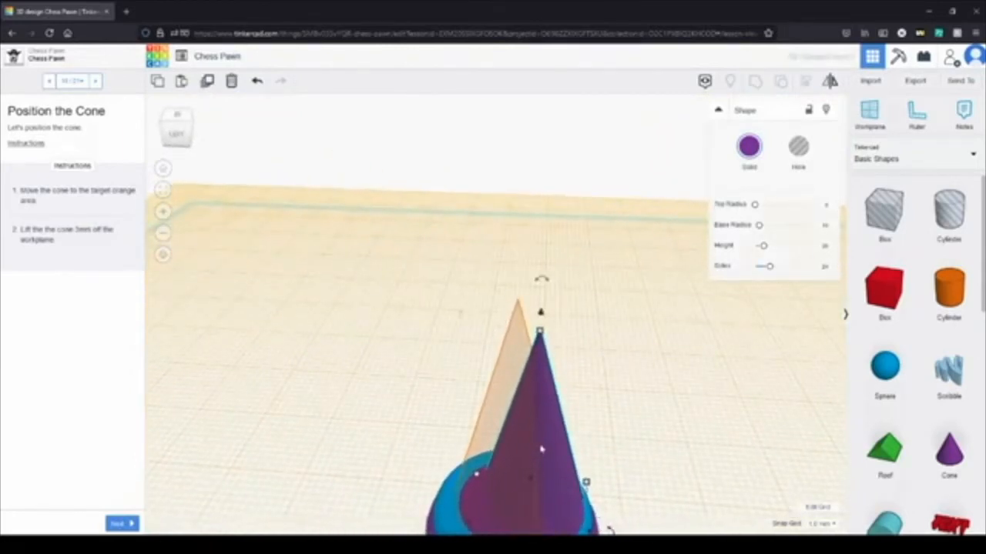
{"action": "left_click_drag", "start_coordinate": [548, 455], "coordinate": [530, 444]}
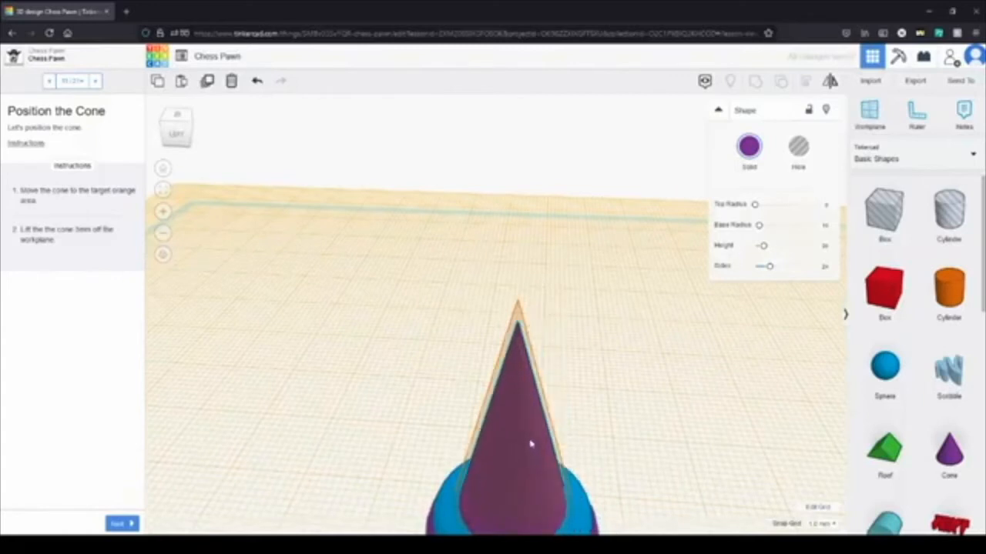
{"action": "mouse_move", "coordinate": [526, 442]}
{"action": "left_mouse_down"}
{"action": "mouse_move", "coordinate": [521, 455]}
{"action": "mouse_move", "coordinate": [528, 451]}
{"action": "left_mouse_up"}
{"action": "right_click_drag", "start_coordinate": [616, 436], "coordinate": [444, 420]}
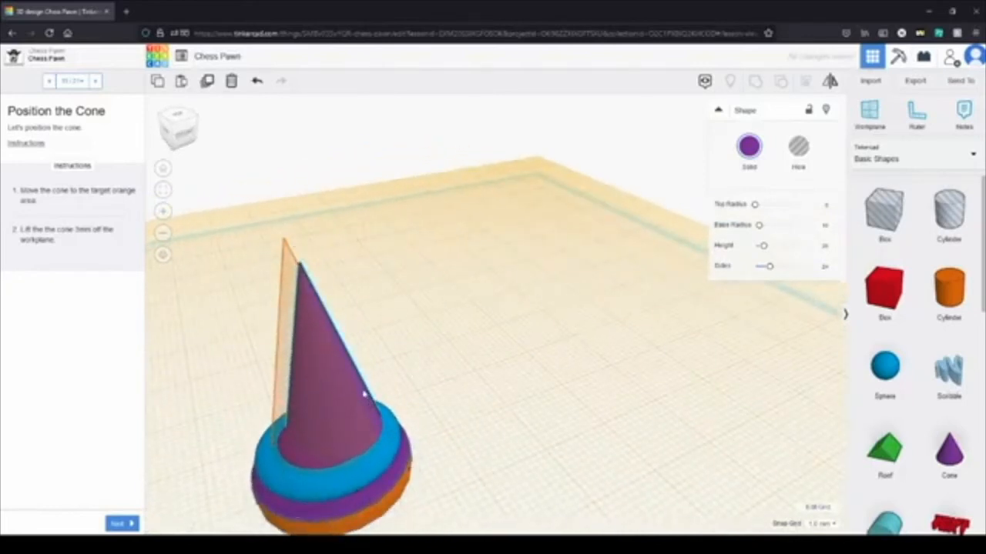
{"action": "left_click_drag", "start_coordinate": [363, 396], "coordinate": [359, 395]}
{"action": "right_click_drag", "start_coordinate": [444, 368], "coordinate": [585, 339]}
Step: Lift the tall cone 3 mm off the workplane and go on to the Add Another Cone instructions
{"action": "left_click_drag", "start_coordinate": [523, 336], "coordinate": [524, 308]}
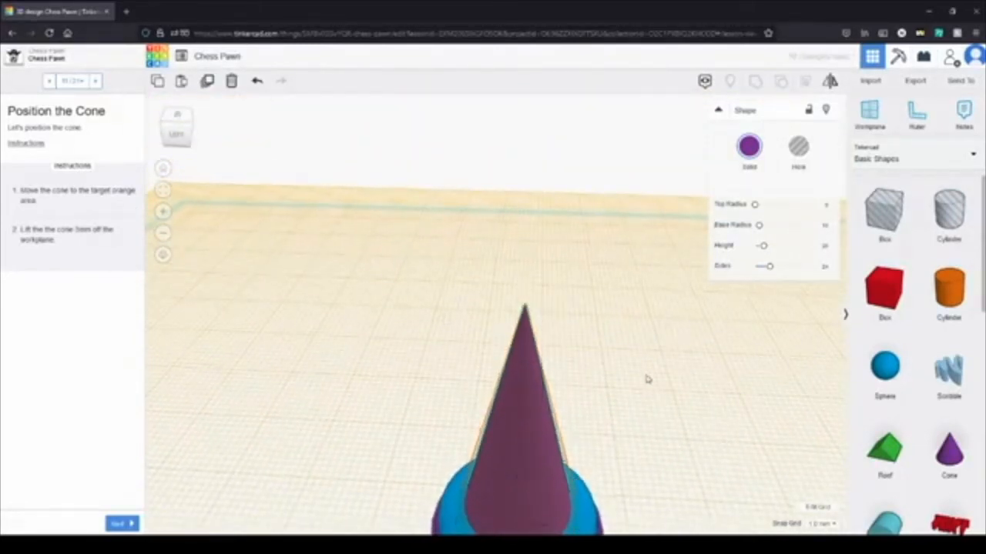
{"action": "left_click", "coordinate": [585, 429]}
{"action": "right_click_drag", "start_coordinate": [612, 408], "coordinate": [393, 426]}
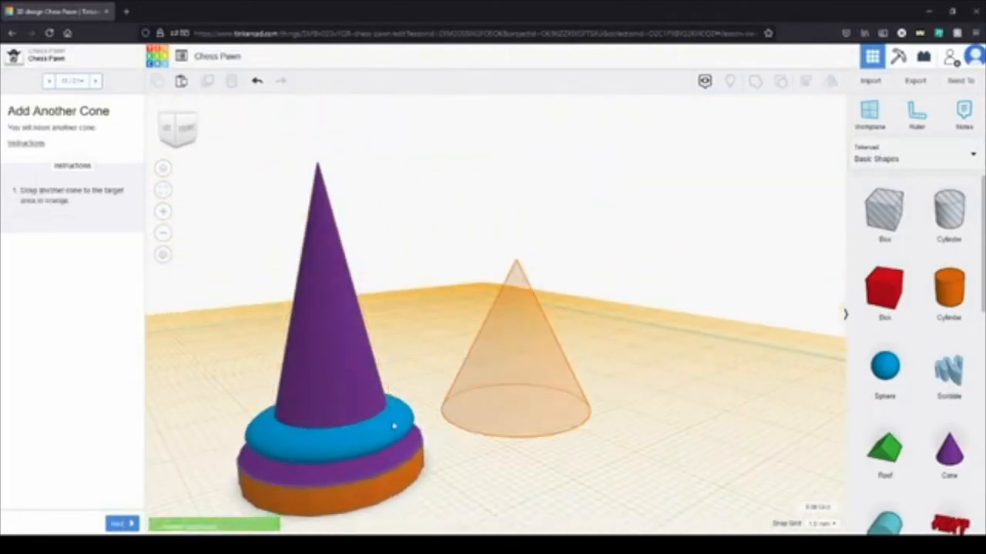
Step: Place a second cone on its orange target outline, go on to the Size the Cone instructions and set its height to 19 mm
{"action": "left_click_drag", "start_coordinate": [947, 453], "coordinate": [517, 414]}
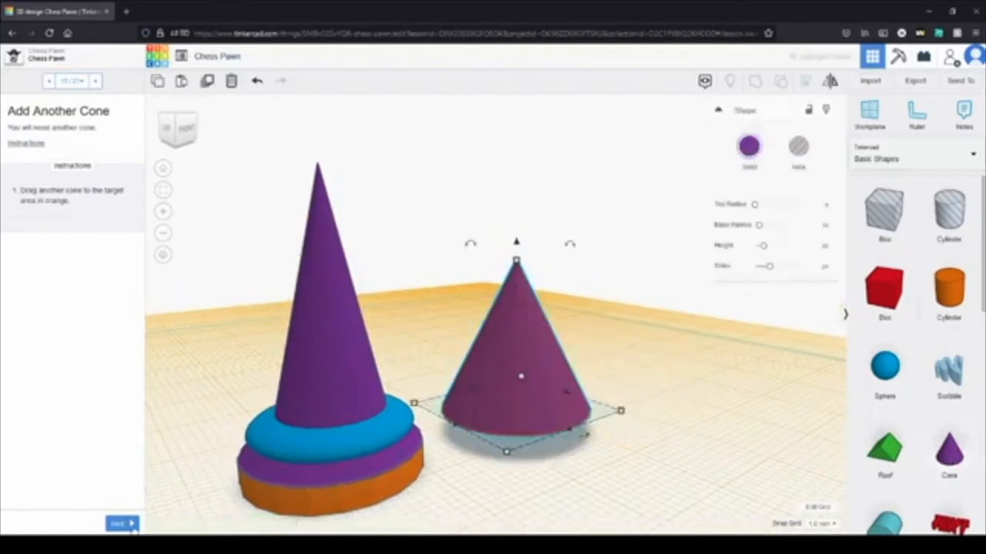
{"action": "left_click", "coordinate": [117, 524]}
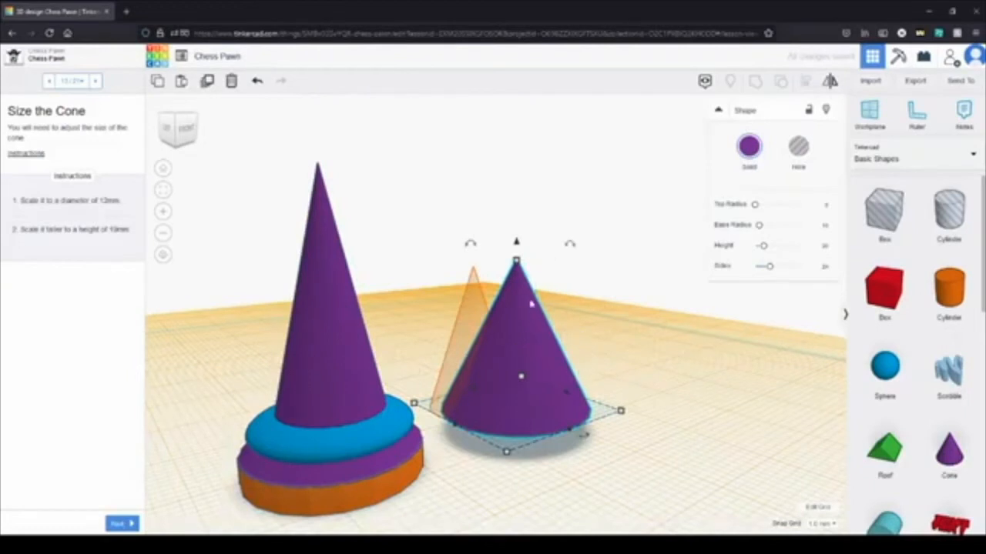
{"action": "left_click", "coordinate": [517, 265]}
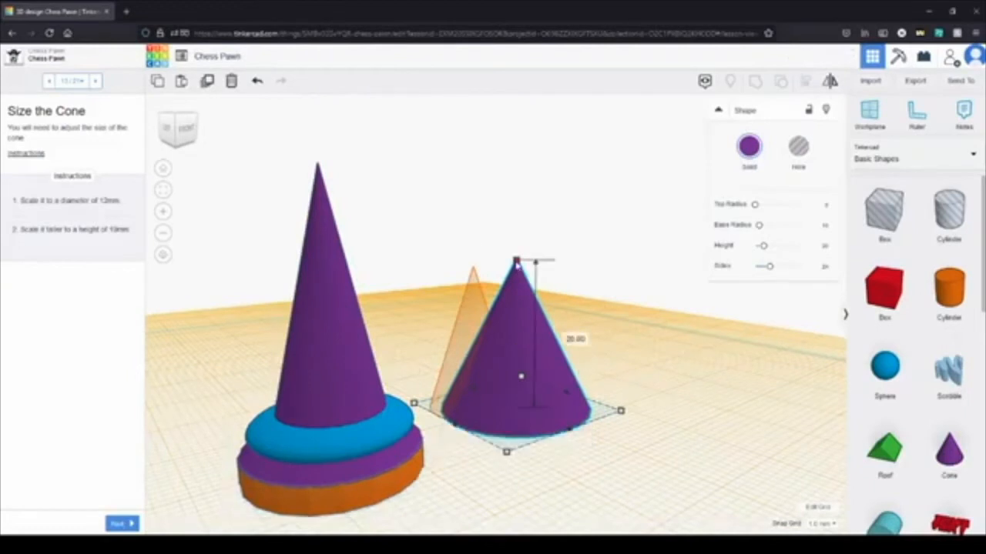
{"action": "left_click_drag", "start_coordinate": [516, 263], "coordinate": [516, 270]}
Step: Scale the second cone's base to 12 mm by 12 mm, move it onto the orange target outline and go on to Flip the Cone
{"action": "right_click_drag", "start_coordinate": [598, 308], "coordinate": [556, 434]}
{"action": "left_click_drag", "start_coordinate": [488, 466], "coordinate": [502, 396]}
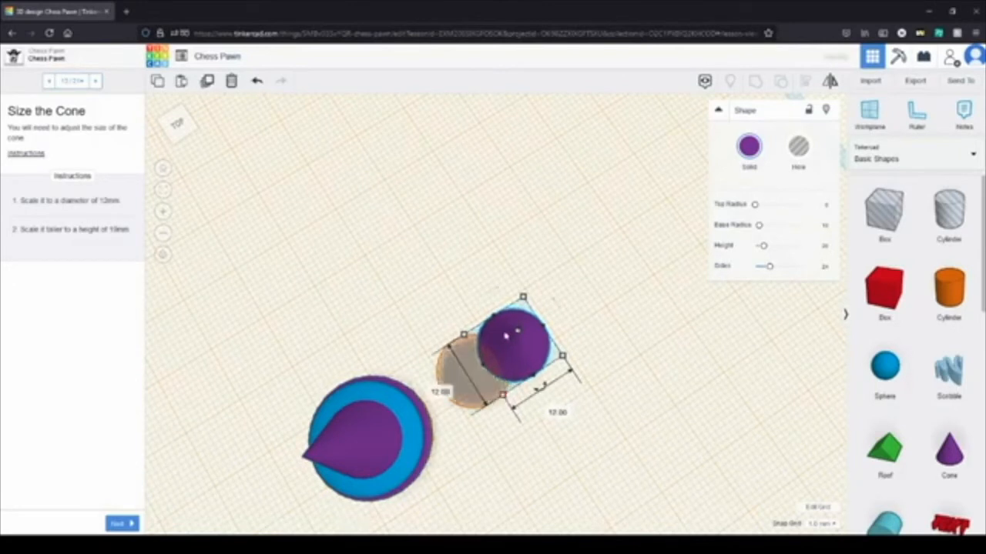
{"action": "left_click_drag", "start_coordinate": [524, 347], "coordinate": [480, 378]}
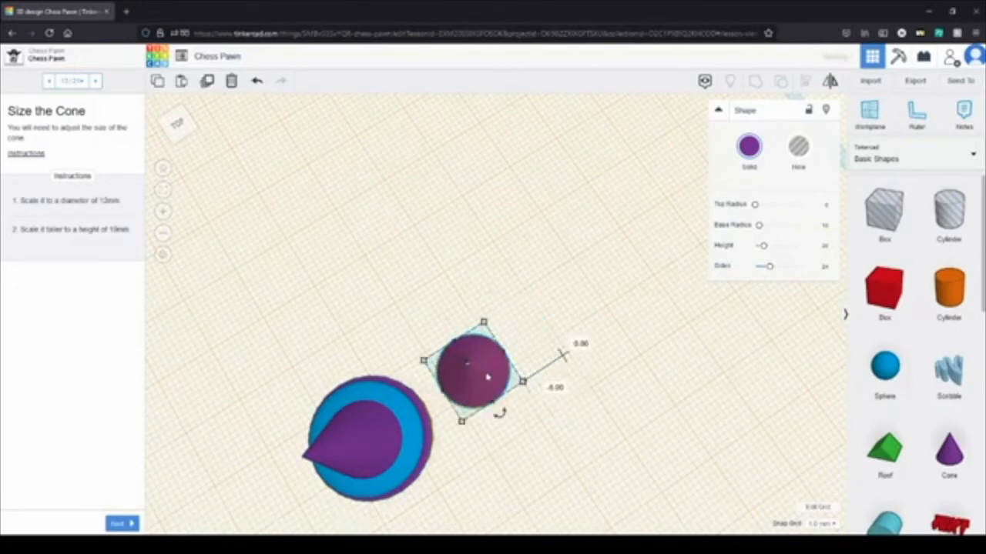
{"action": "left_click", "coordinate": [605, 409]}
{"action": "right_click_drag", "start_coordinate": [605, 409], "coordinate": [540, 364]}
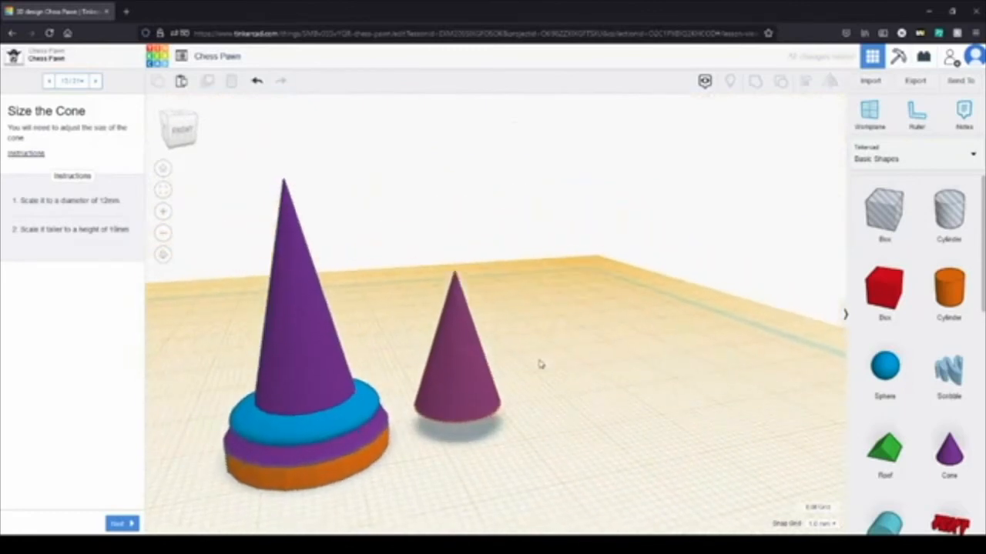
{"action": "left_click", "coordinate": [117, 523]}
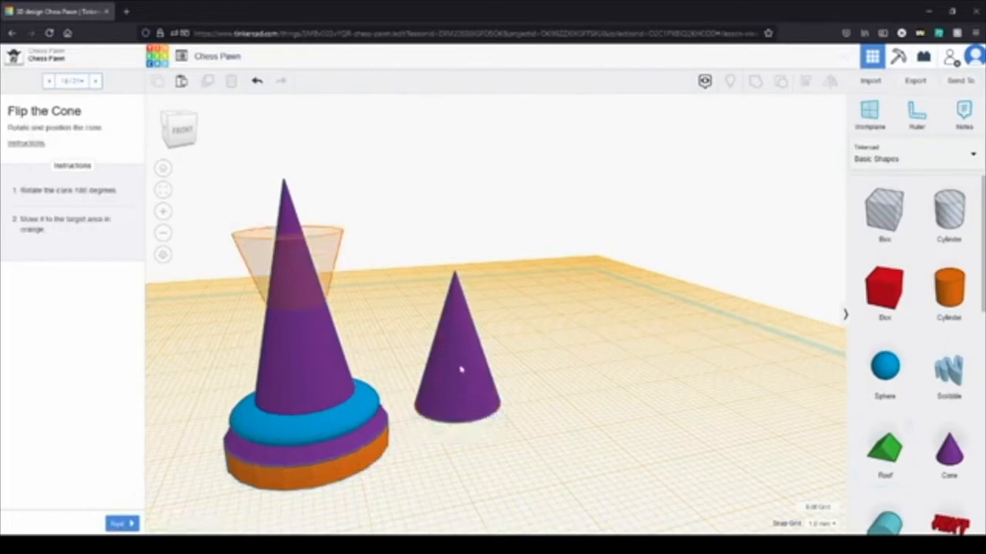
Step: Rotate the small cone 180 degrees so that its point faces down
{"action": "left_click", "coordinate": [460, 371]}
{"action": "left_click_drag", "start_coordinate": [454, 248], "coordinate": [461, 410]}
{"action": "left_click", "coordinate": [614, 375]}
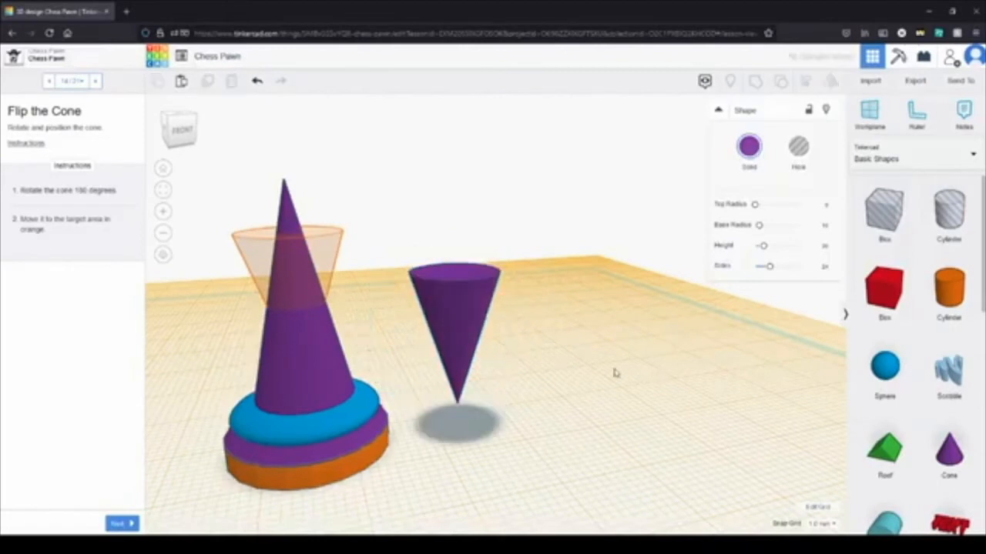
Step: Move the flipped cone onto the tall cone, raise it and centre it within the orange target outline
{"action": "left_click_drag", "start_coordinate": [459, 347], "coordinate": [285, 335]}
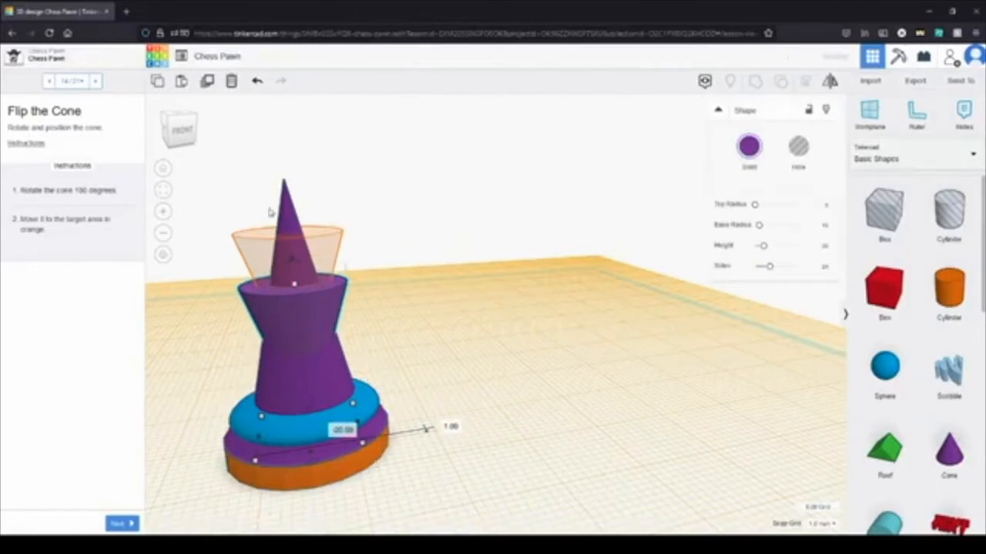
{"action": "left_click_drag", "start_coordinate": [292, 262], "coordinate": [300, 211]}
{"action": "right_click_drag", "start_coordinate": [476, 316], "coordinate": [556, 381]}
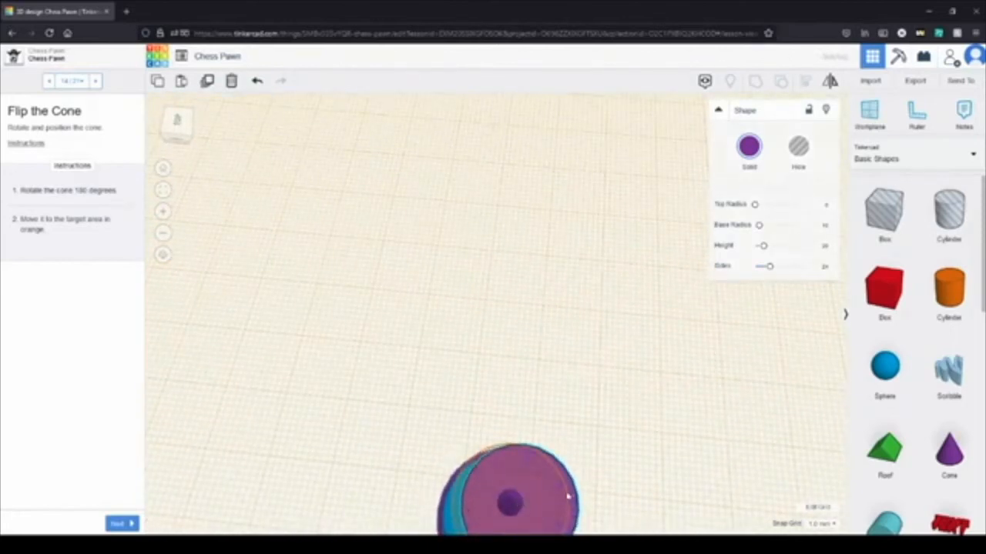
{"action": "left_click_drag", "start_coordinate": [567, 497], "coordinate": [563, 498]}
{"action": "left_click", "coordinate": [615, 427]}
{"action": "right_click_drag", "start_coordinate": [613, 424], "coordinate": [418, 365]}
Step: Reduce the tall cone's height so less of its tip protrudes from the flipped cone, and go on to Add a New Workplane
{"action": "left_click", "coordinate": [425, 361]}
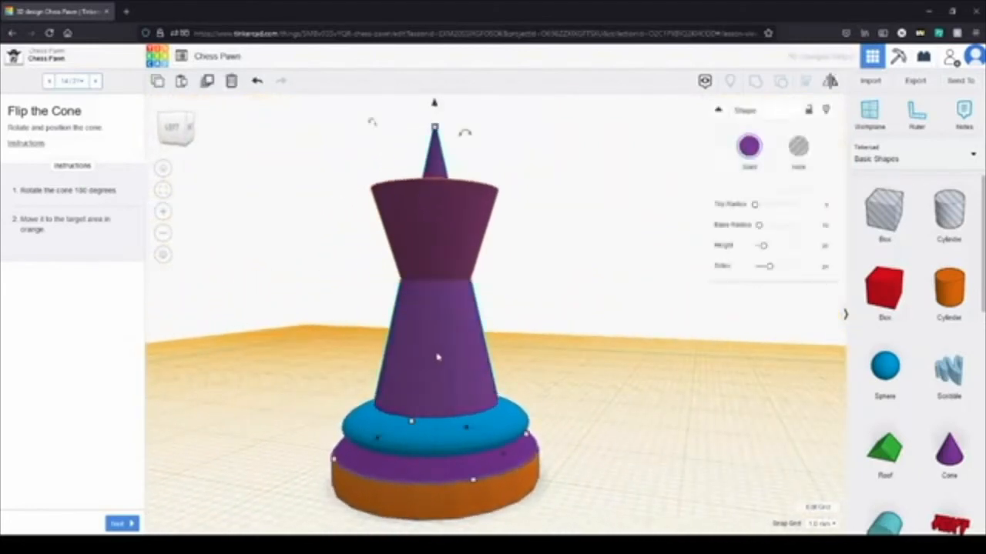
{"action": "left_click_drag", "start_coordinate": [435, 128], "coordinate": [435, 158]}
{"action": "right_click_drag", "start_coordinate": [556, 289], "coordinate": [434, 367]}
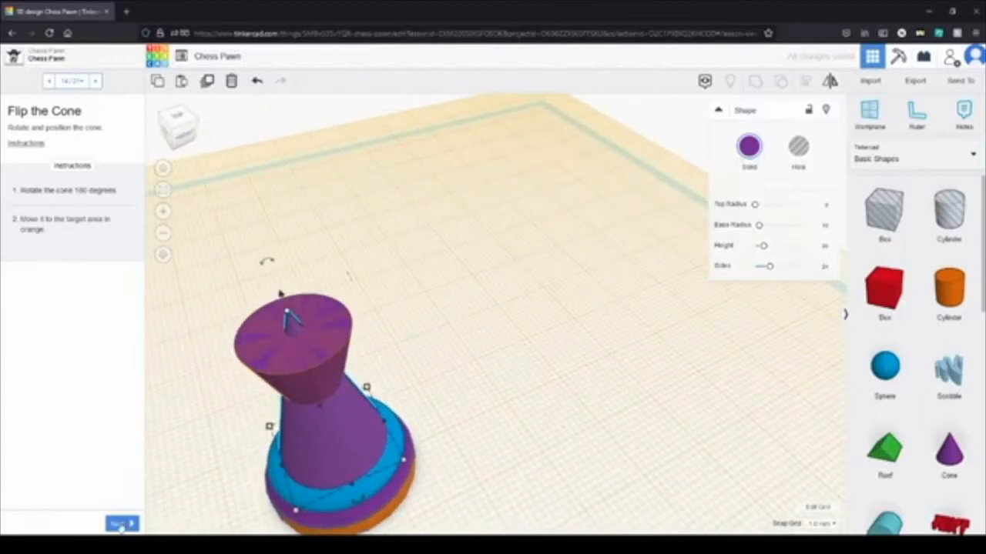
{"action": "left_click", "coordinate": [121, 525]}
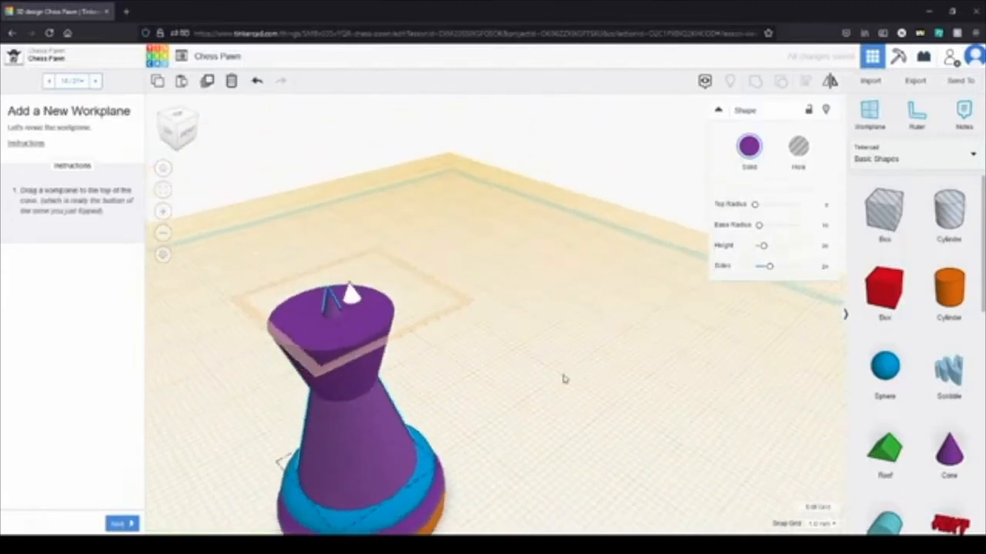
Step: Place a new workplane on the flat top of the flipped cone and go on to the Add a Sphere instructions
{"action": "left_click_drag", "start_coordinate": [853, 133], "coordinate": [402, 264]}
{"action": "right_click_drag", "start_coordinate": [561, 362], "coordinate": [506, 398]}
{"action": "left_click", "coordinate": [309, 317]}
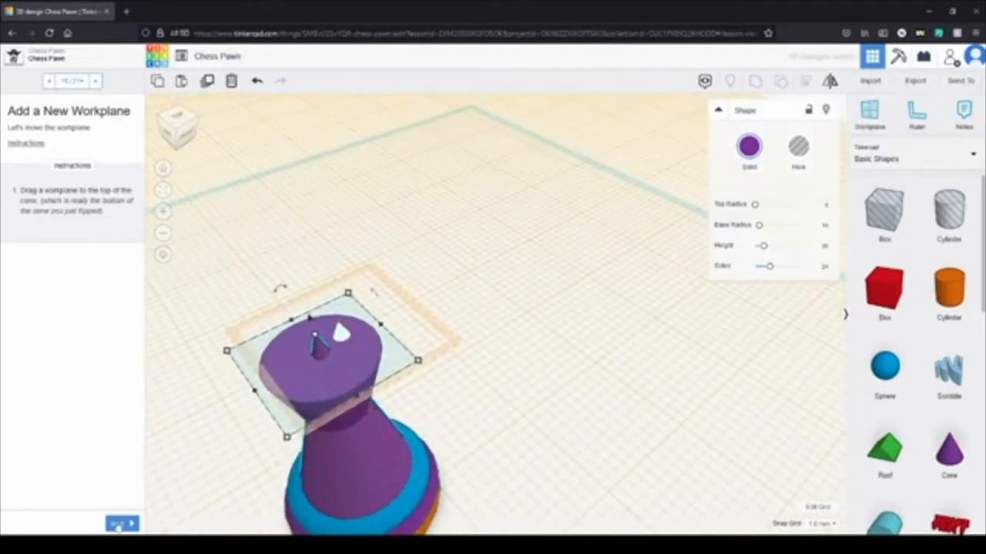
{"action": "left_click", "coordinate": [120, 525]}
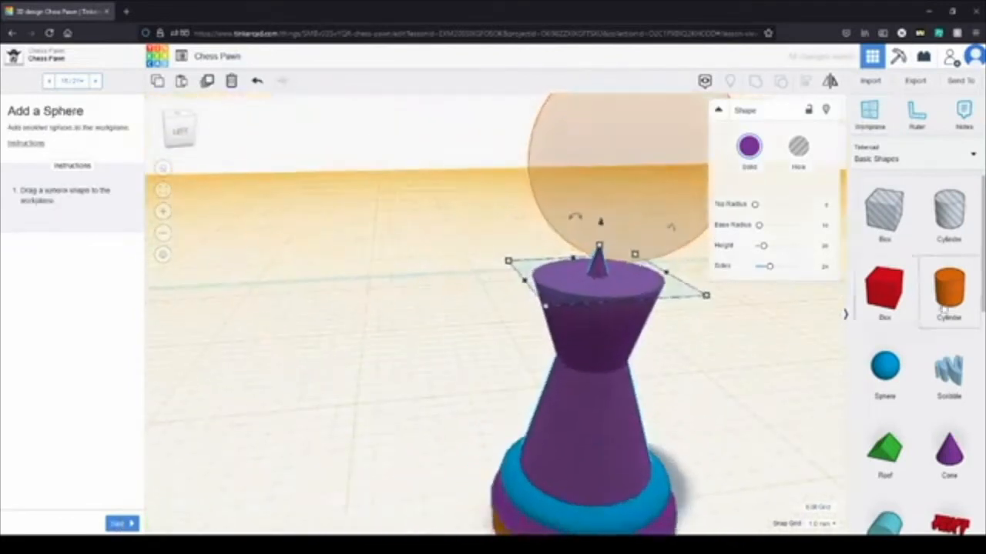
Step: Add a sphere on the raised workplane, match it to the orange target outline with Snap Grid off, and go on to Size the Sphere
{"action": "left_click_drag", "start_coordinate": [884, 368], "coordinate": [454, 370]}
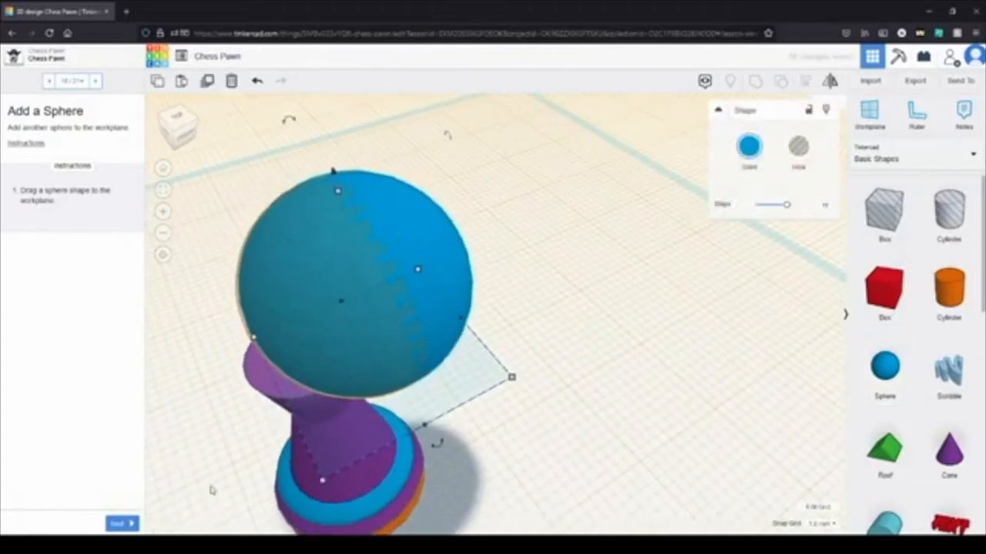
{"action": "mouse_move", "coordinate": [356, 293]}
{"action": "left_mouse_down"}
{"action": "mouse_move", "coordinate": [345, 298]}
{"action": "mouse_move", "coordinate": [354, 295]}
{"action": "left_mouse_up"}
{"action": "left_click", "coordinate": [829, 524]}
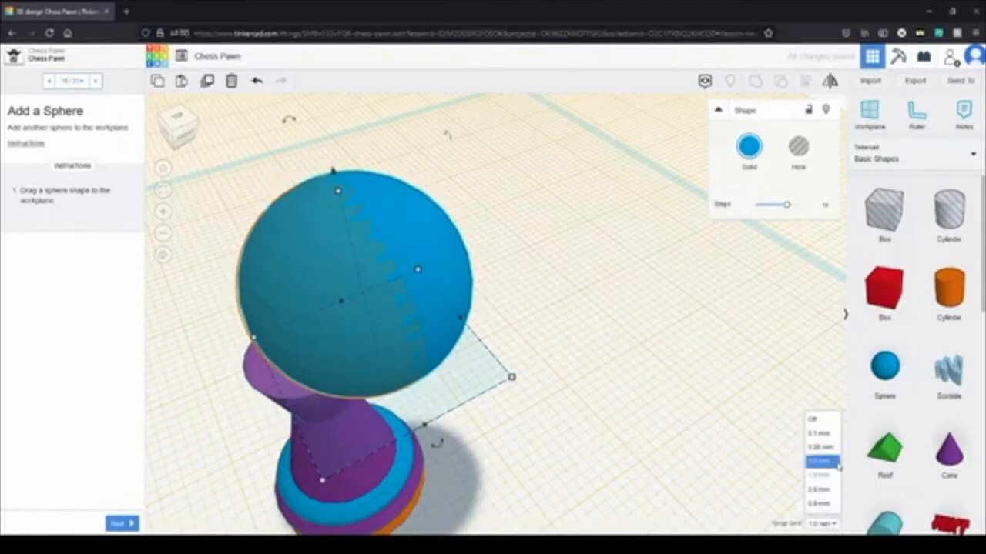
{"action": "left_click", "coordinate": [814, 418]}
{"action": "left_click_drag", "start_coordinate": [385, 288], "coordinate": [385, 286]}
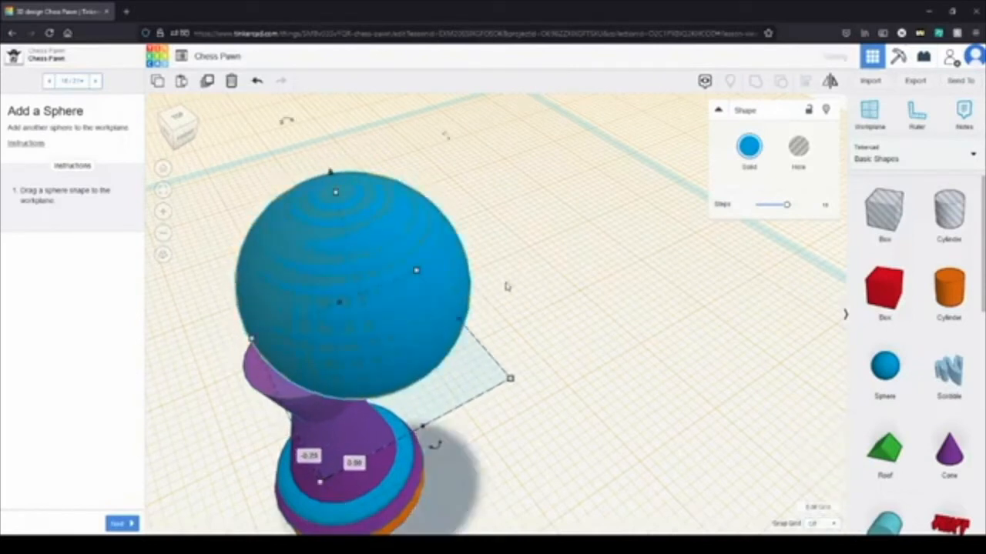
{"action": "left_click", "coordinate": [537, 294]}
{"action": "left_click", "coordinate": [119, 524]}
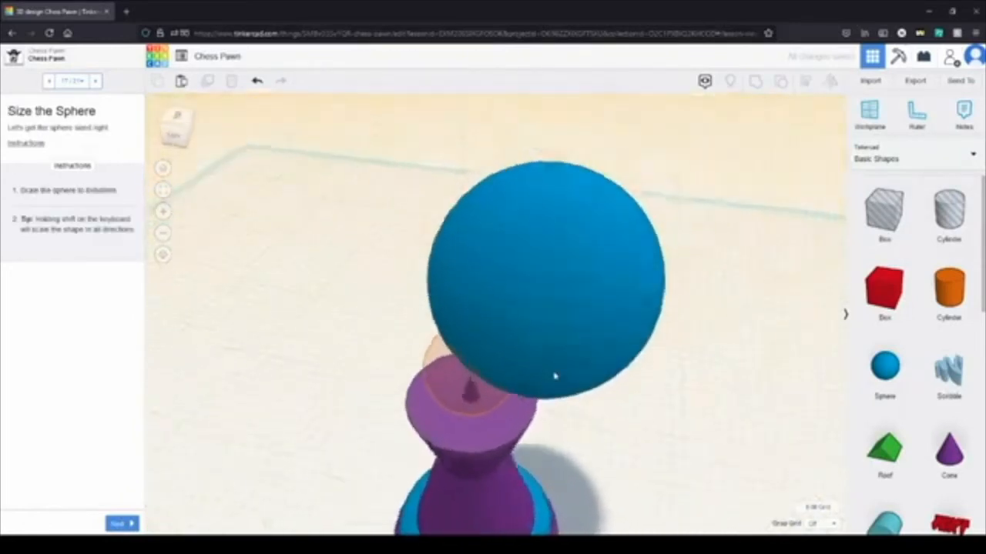
{"action": "left_click", "coordinate": [515, 262]}
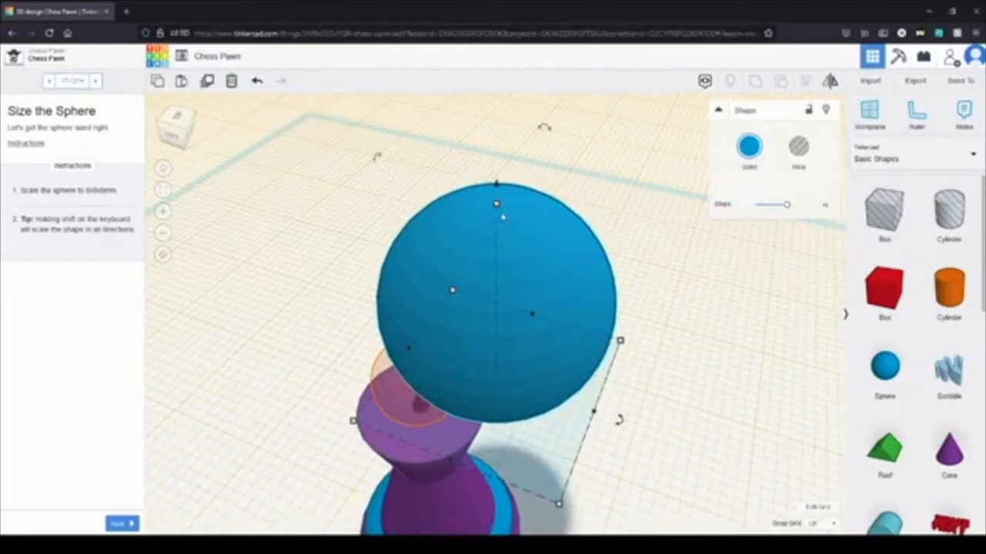
{"action": "left_click_drag", "start_coordinate": [498, 207], "coordinate": [507, 310]}
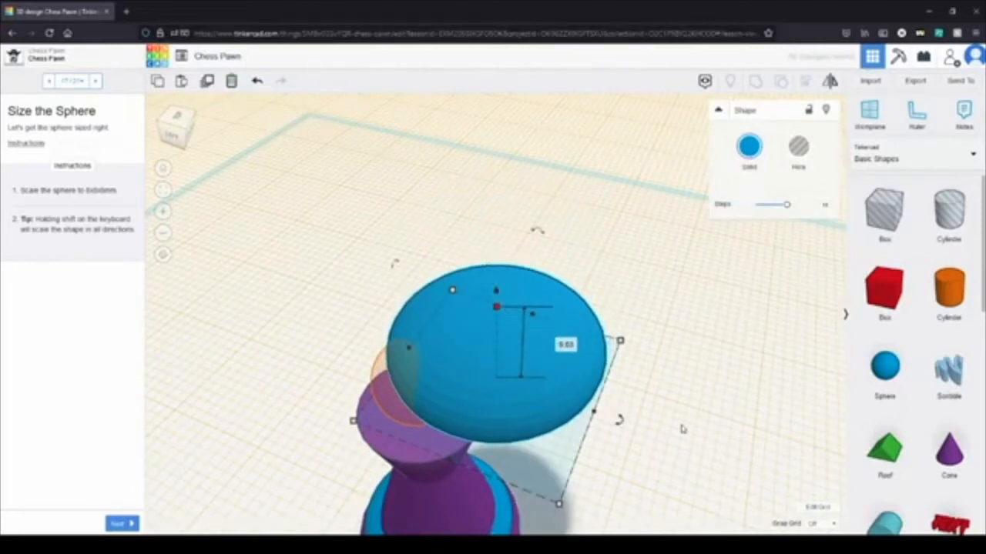
{"action": "key", "text": "ctrl+z"}
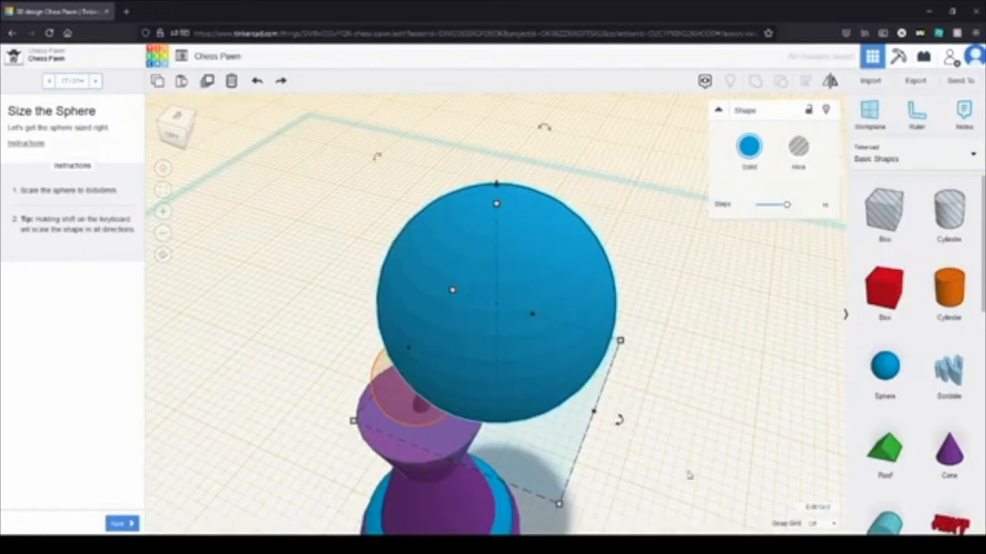
Step: Set Snap Grid to 1.0 mm and scale the sphere down to about 8 mm in every direction
{"action": "left_click", "coordinate": [815, 525]}
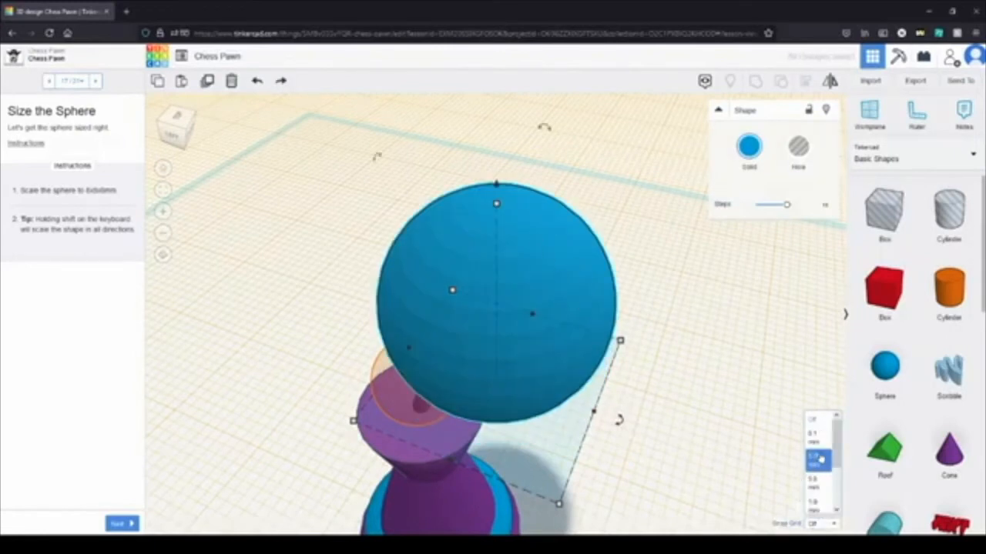
{"action": "left_click", "coordinate": [815, 504]}
{"action": "left_click_drag", "start_coordinate": [496, 204], "coordinate": [508, 333]}
{"action": "left_click_drag", "start_coordinate": [558, 504], "coordinate": [532, 416]}
{"action": "left_click_drag", "start_coordinate": [529, 408], "coordinate": [501, 374]}
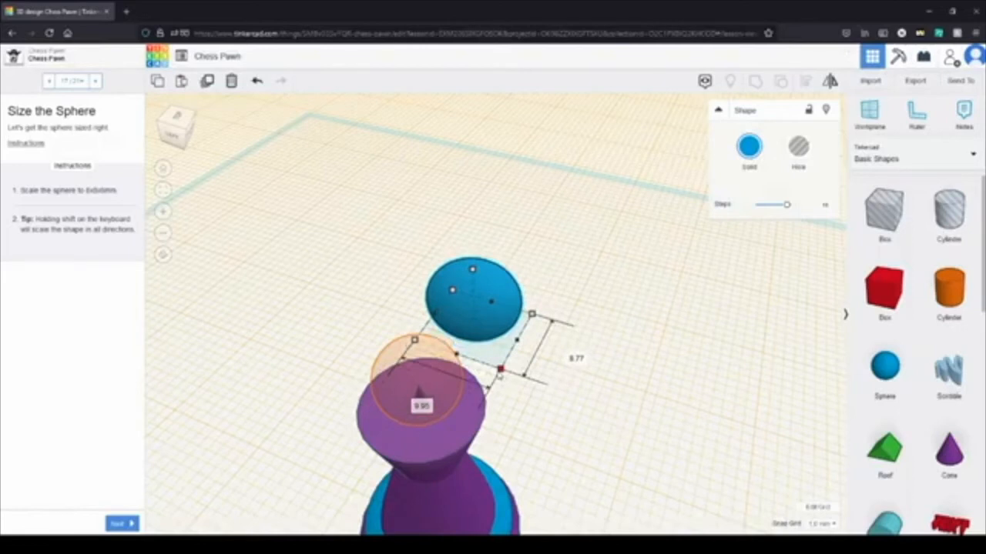
{"action": "left_click_drag", "start_coordinate": [501, 370], "coordinate": [504, 362]}
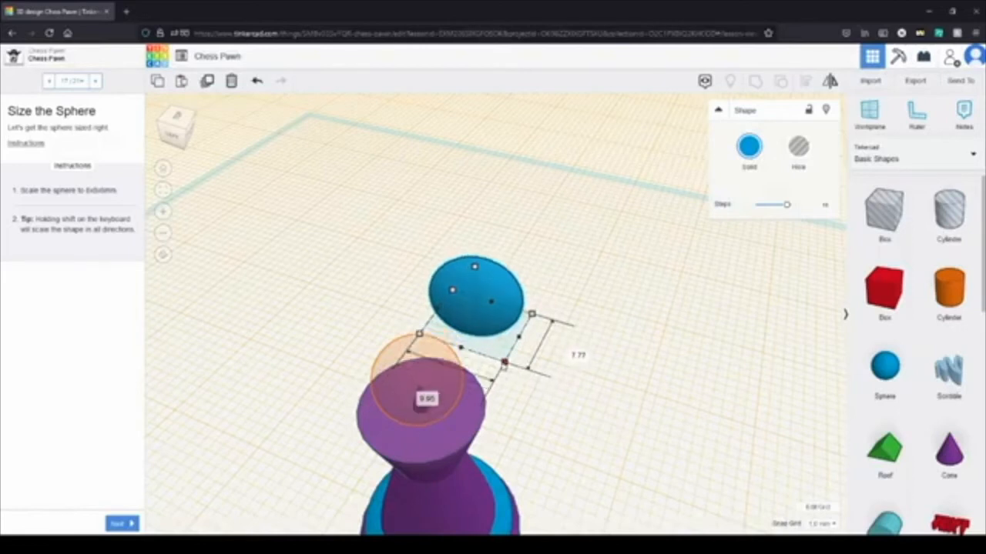
{"action": "left_click_drag", "start_coordinate": [504, 362], "coordinate": [486, 356]}
Step: Move the small sphere onto the orange target outline on top of the pawn and go on to the Reset the Workplane instructions
{"action": "left_click_drag", "start_coordinate": [465, 289], "coordinate": [411, 381]}
{"action": "right_click_drag", "start_coordinate": [512, 366], "coordinate": [441, 383]}
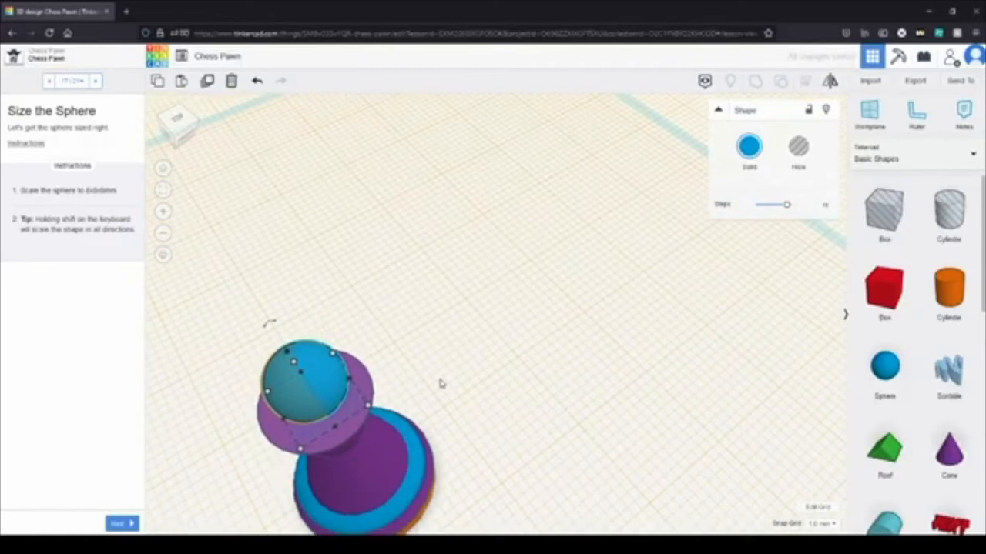
{"action": "scroll", "coordinate": [441, 382], "scroll_direction": "down", "scroll_amount": 3}
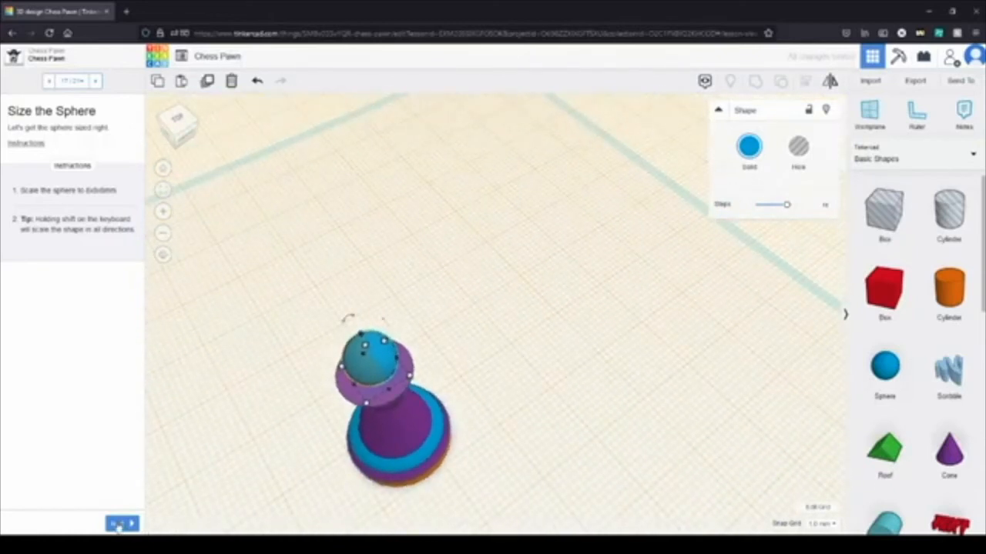
{"action": "left_click", "coordinate": [121, 524]}
Step: Reset the workplane to its original location beneath the pawn and go on to the Align the Shapes instructions
{"action": "right_click_drag", "start_coordinate": [427, 396], "coordinate": [555, 236]}
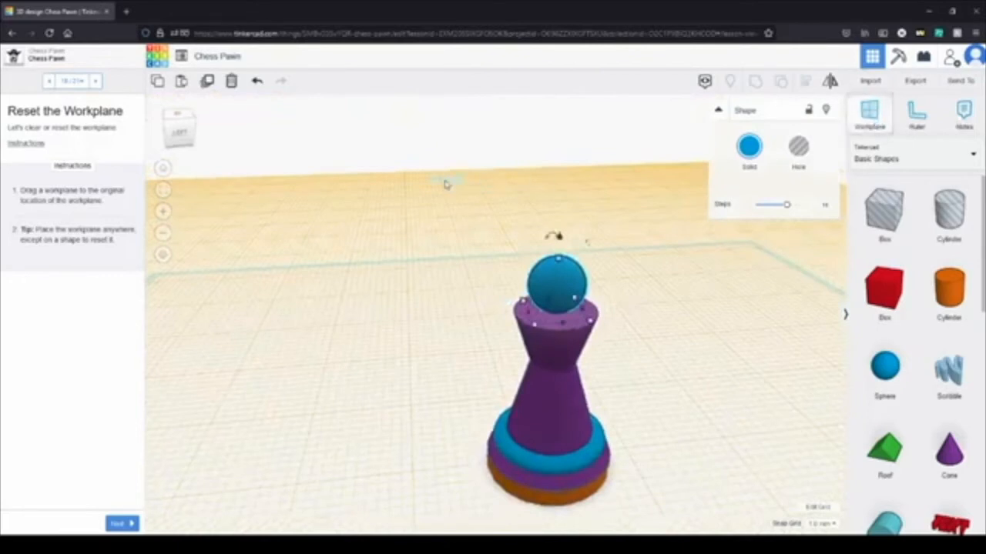
{"action": "left_click_drag", "start_coordinate": [444, 183], "coordinate": [444, 184]}
{"action": "right_click_drag", "start_coordinate": [691, 378], "coordinate": [524, 387]}
{"action": "middle_click_drag", "start_coordinate": [343, 439], "coordinate": [599, 439]}
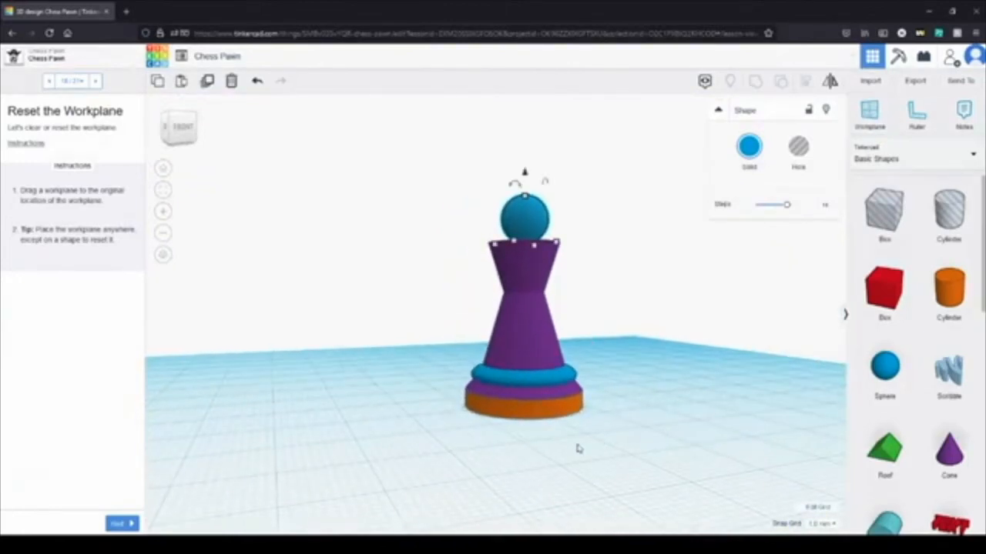
{"action": "left_click", "coordinate": [581, 440]}
{"action": "right_click_drag", "start_coordinate": [583, 434], "coordinate": [547, 450]}
{"action": "left_click", "coordinate": [122, 524]}
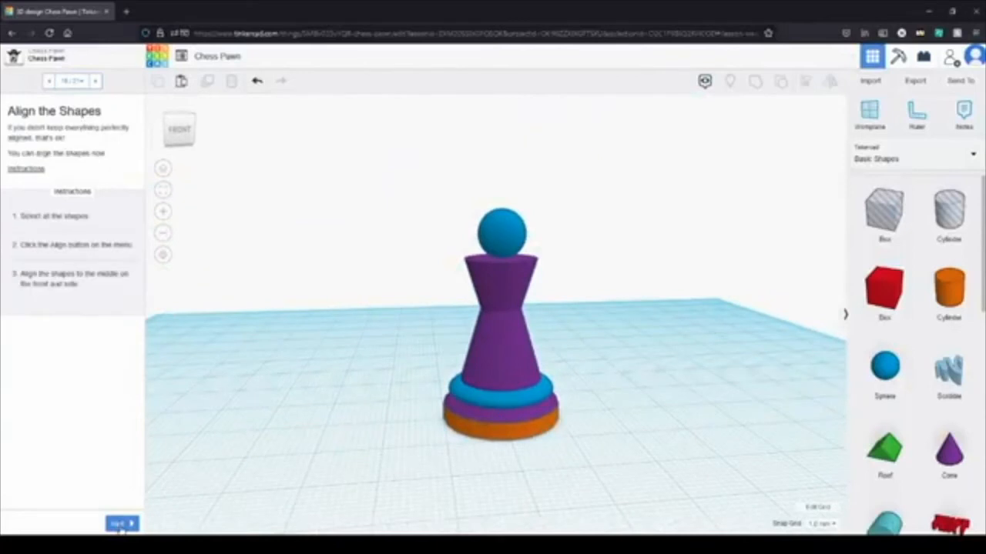
Step: Select all the pawn's shapes and align them to the middle on the front and side
{"action": "left_click_drag", "start_coordinate": [562, 471], "coordinate": [404, 156]}
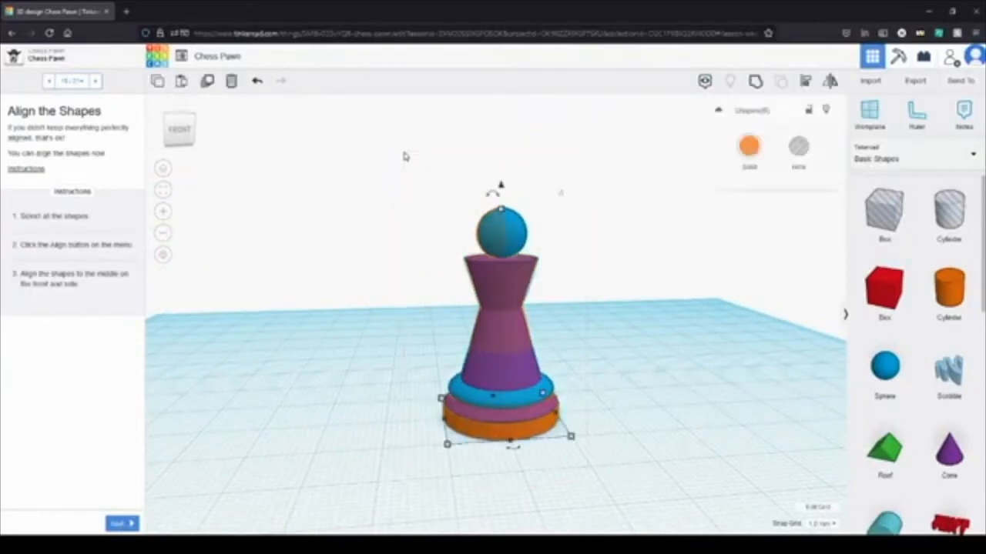
{"action": "left_click", "coordinate": [808, 85]}
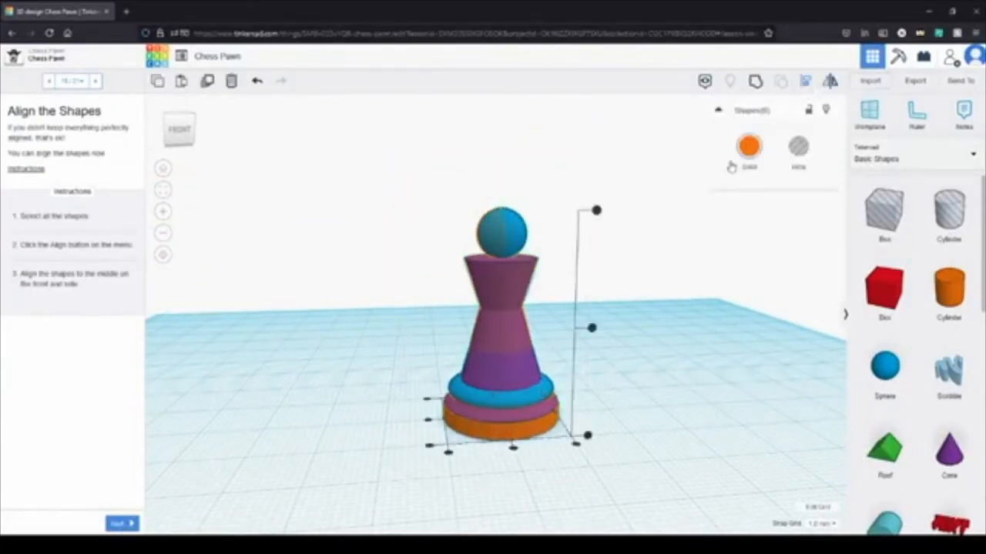
{"action": "left_click", "coordinate": [512, 455]}
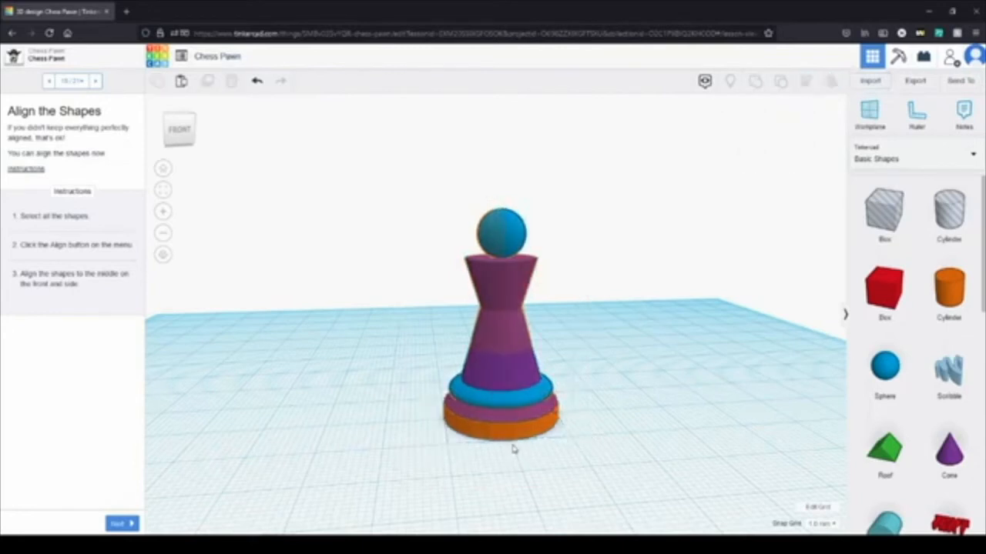
{"action": "key", "text": "ctrl+a"}
{"action": "left_click", "coordinate": [806, 81]}
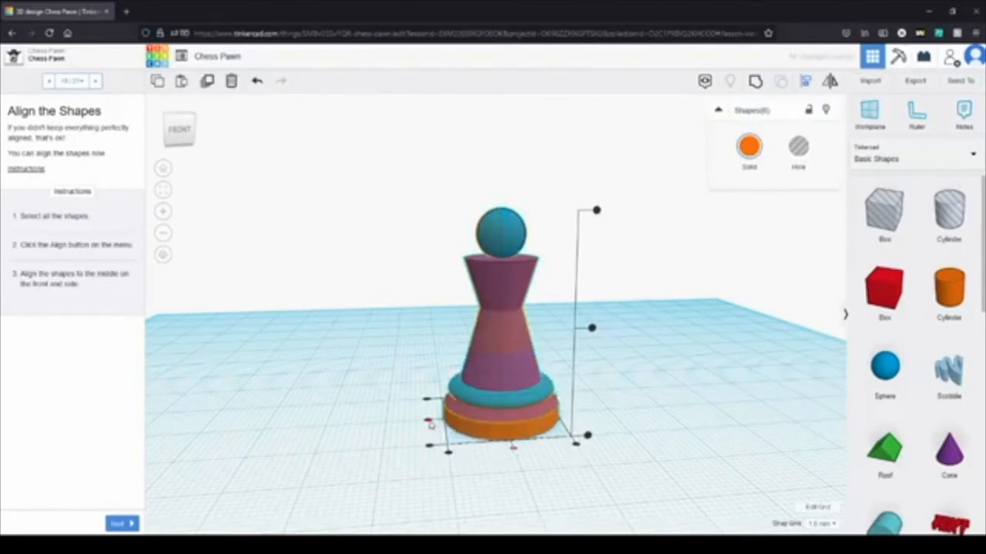
{"action": "left_click", "coordinate": [637, 428]}
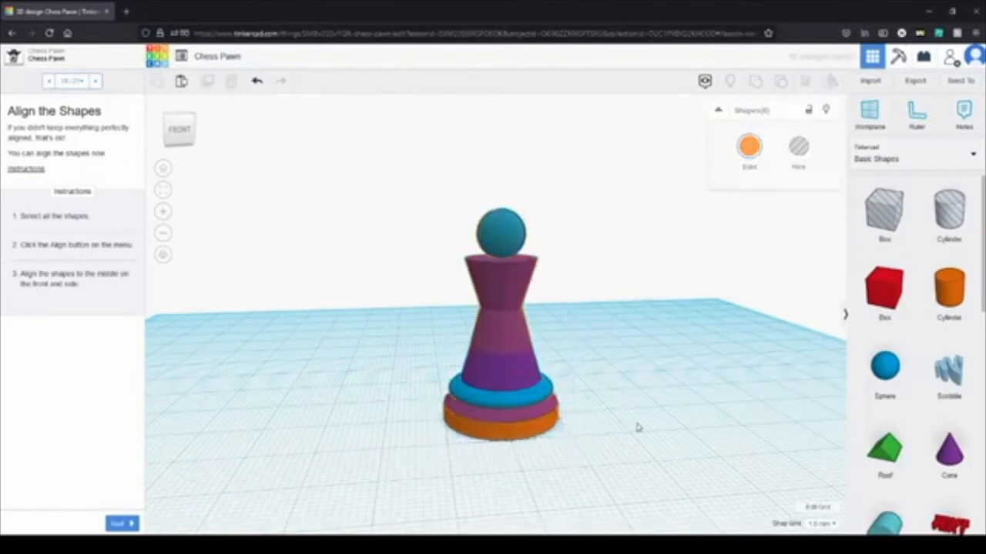
Step: Go on to the Group the Shapes instructions and group all the pawn's shapes into one object
{"action": "right_click_drag", "start_coordinate": [633, 426], "coordinate": [566, 425]}
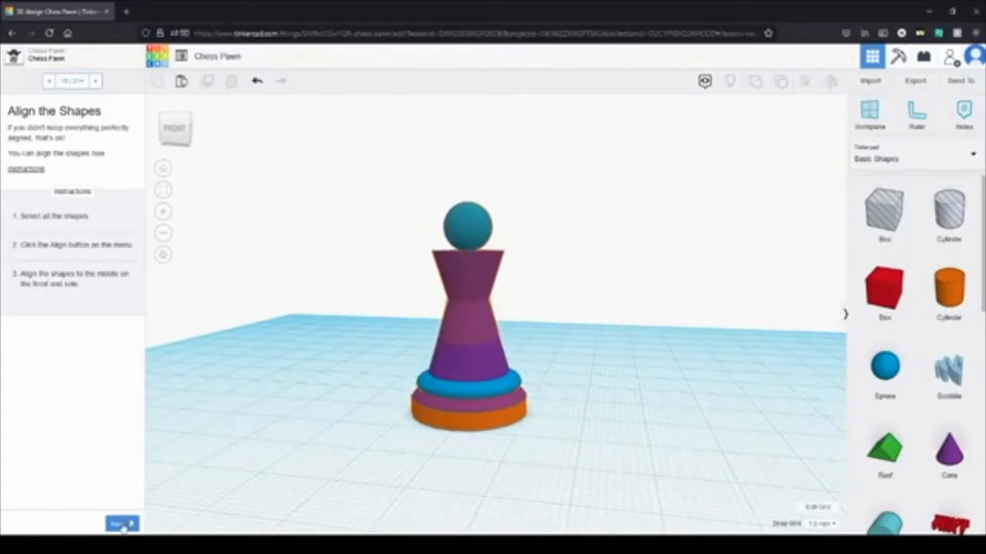
{"action": "left_click", "coordinate": [123, 524]}
{"action": "left_click_drag", "start_coordinate": [436, 223], "coordinate": [379, 97]}
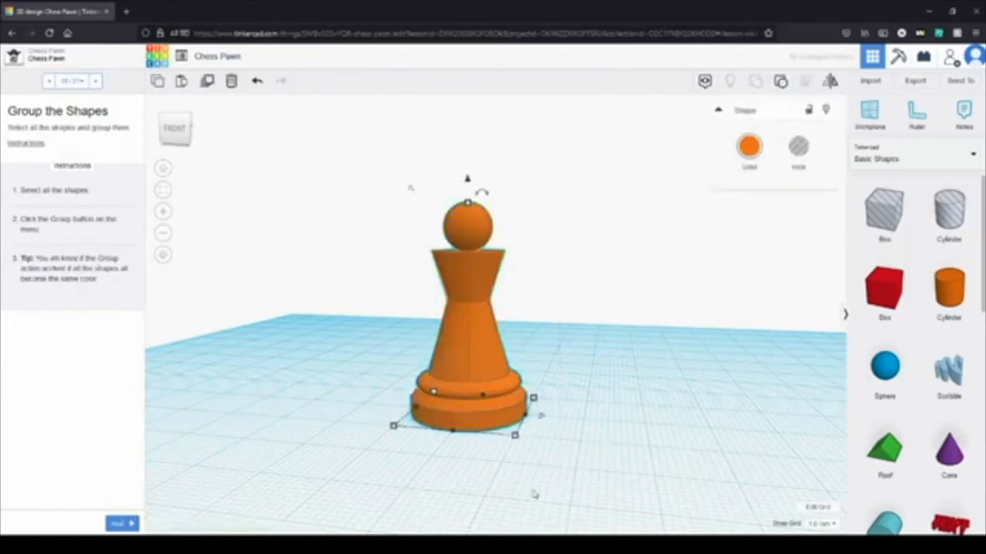
Step: Try moving the grouped pawn across the workplane as a single object, and undo the move
{"action": "right_click_drag", "start_coordinate": [308, 435], "coordinate": [396, 207]}
{"action": "right_click_drag", "start_coordinate": [619, 462], "coordinate": [565, 523]}
{"action": "left_click_drag", "start_coordinate": [492, 378], "coordinate": [493, 278]}
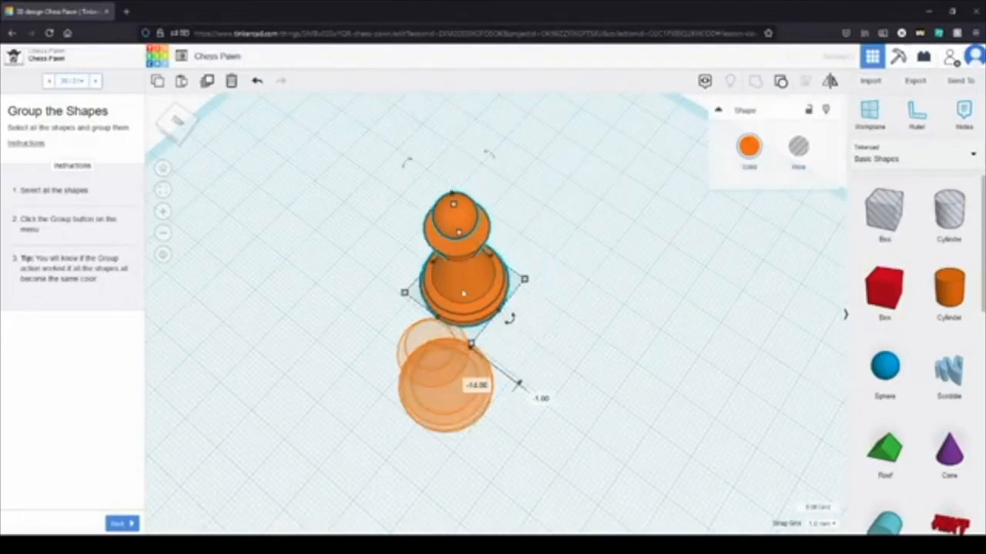
{"action": "left_click", "coordinate": [257, 81]}
{"action": "left_click", "coordinate": [257, 82]}
{"action": "left_click", "coordinate": [257, 81]}
{"action": "left_click", "coordinate": [257, 81]}
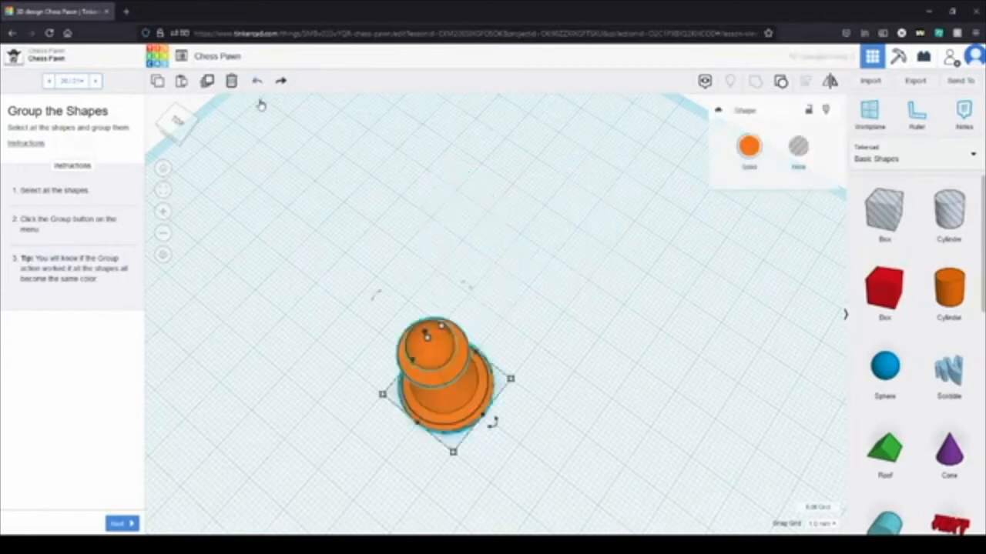
Step: Complete the Chess Pawn lesson and add a yellow Star beside the pawn, rotated -90° so it stands on edge
{"action": "left_click", "coordinate": [130, 524]}
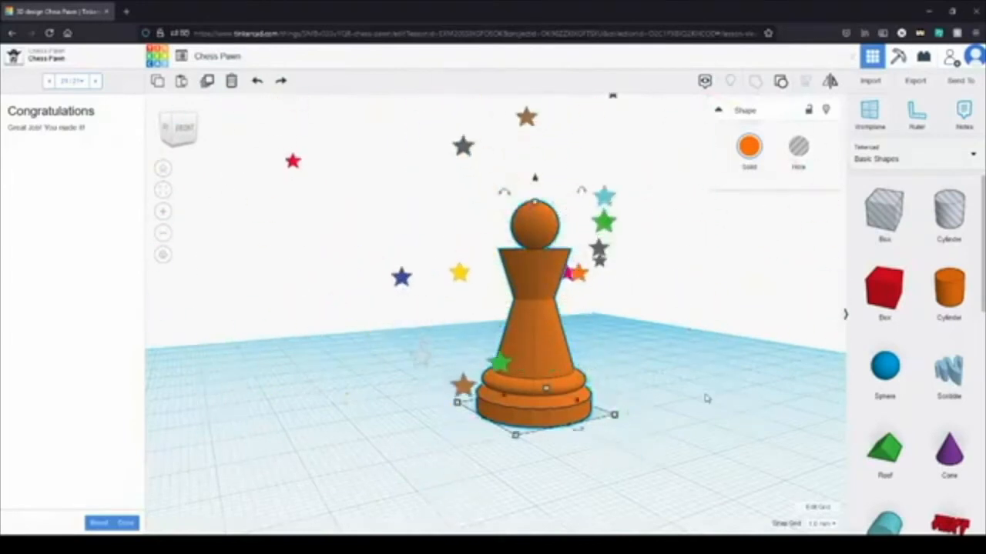
{"action": "scroll", "coordinate": [928, 390], "scroll_direction": "down", "scroll_amount": 4}
{"action": "scroll", "coordinate": [930, 388], "scroll_direction": "down", "scroll_amount": 5}
{"action": "left_click_drag", "start_coordinate": [949, 360], "coordinate": [350, 428]}
{"action": "left_click_drag", "start_coordinate": [333, 330], "coordinate": [433, 354]}
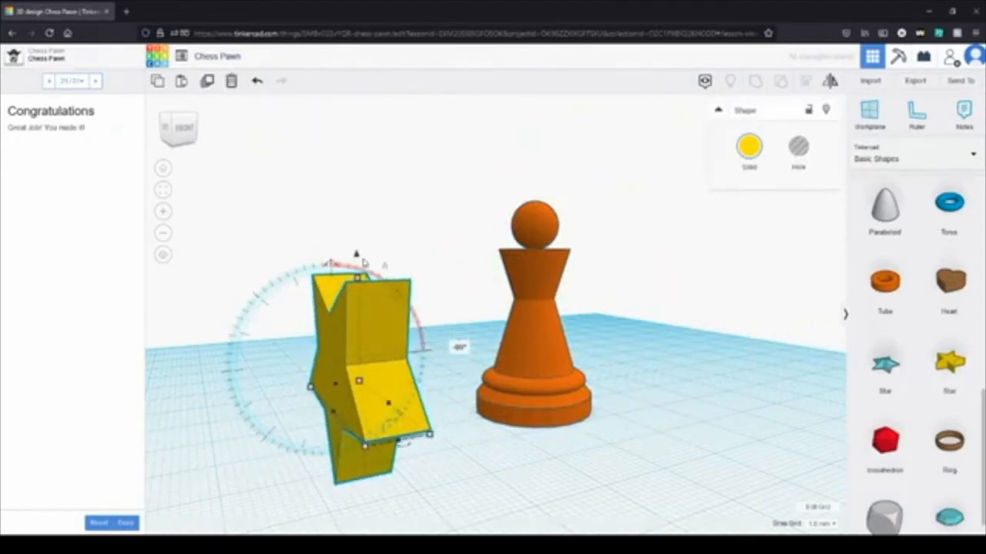
Step: Lift the yellow star above the workplane and rotate it about 45° in its own plane so a point faces up
{"action": "left_click", "coordinate": [356, 197]}
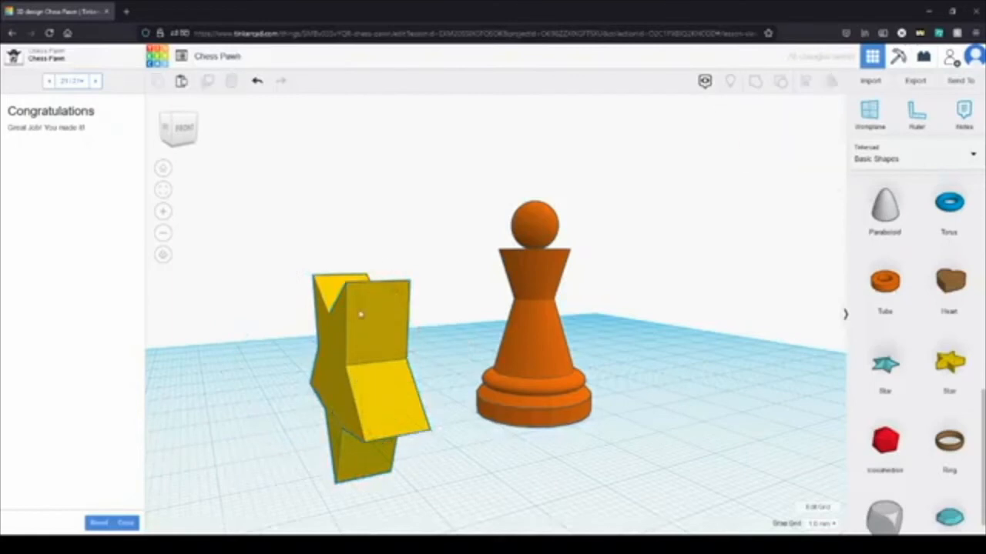
{"action": "left_click", "coordinate": [361, 314]}
{"action": "left_click", "coordinate": [358, 262]}
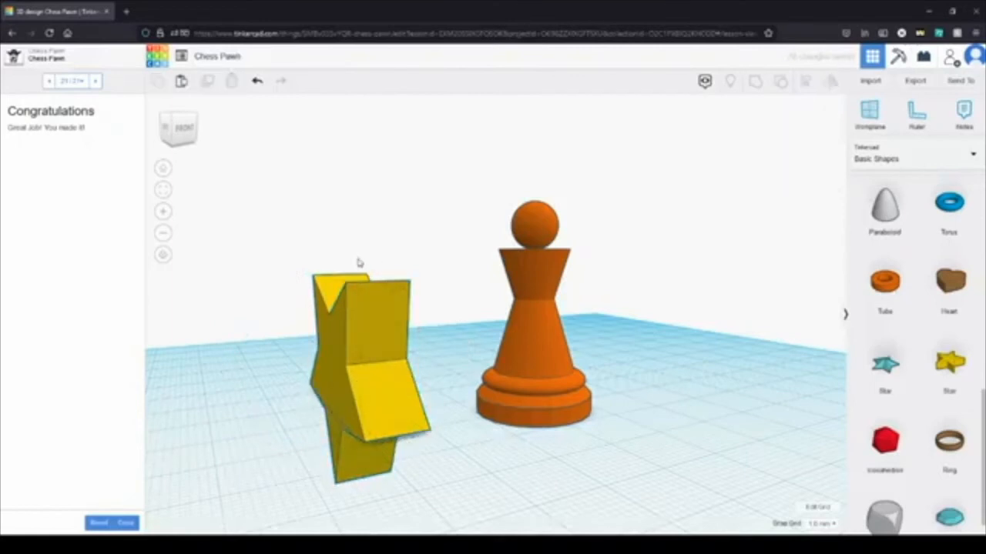
{"action": "left_click", "coordinate": [370, 339]}
{"action": "left_click_drag", "start_coordinate": [357, 255], "coordinate": [362, 145]}
{"action": "right_click_drag", "start_coordinate": [389, 521], "coordinate": [537, 369]}
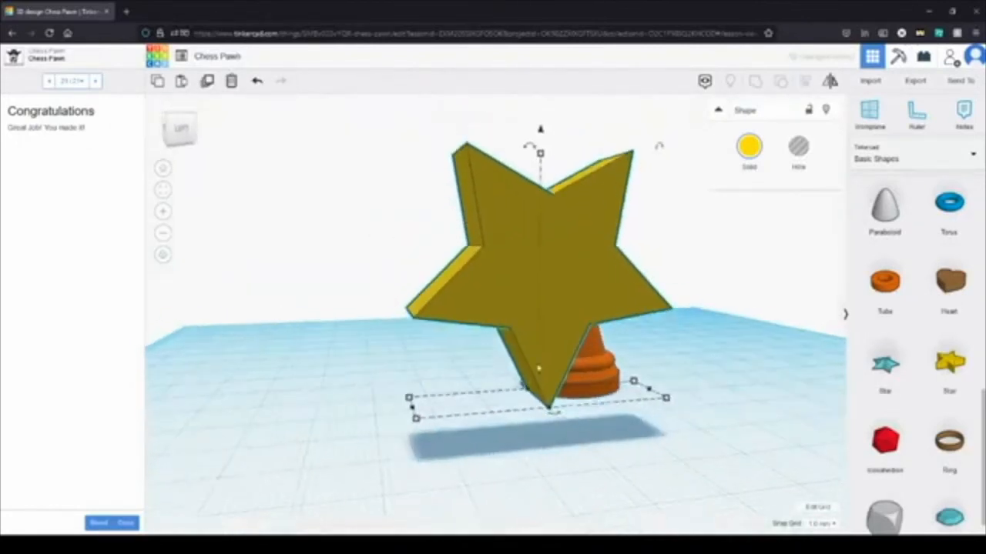
{"action": "left_click_drag", "start_coordinate": [532, 144], "coordinate": [602, 172]}
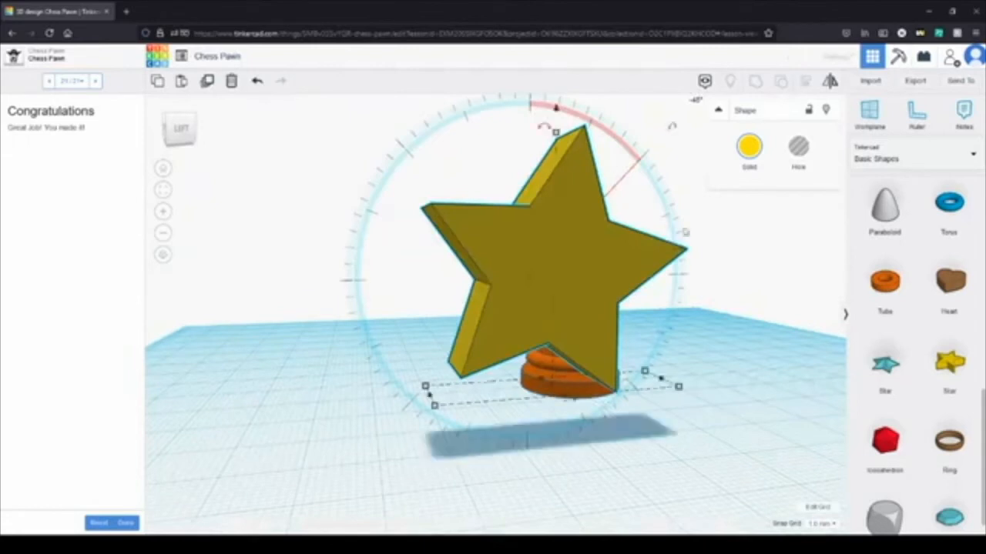
Step: Reduce the star's height and width so it is smaller than the pawn
{"action": "left_click_drag", "start_coordinate": [556, 134], "coordinate": [555, 206]}
{"action": "left_click_drag", "start_coordinate": [434, 406], "coordinate": [552, 390]}
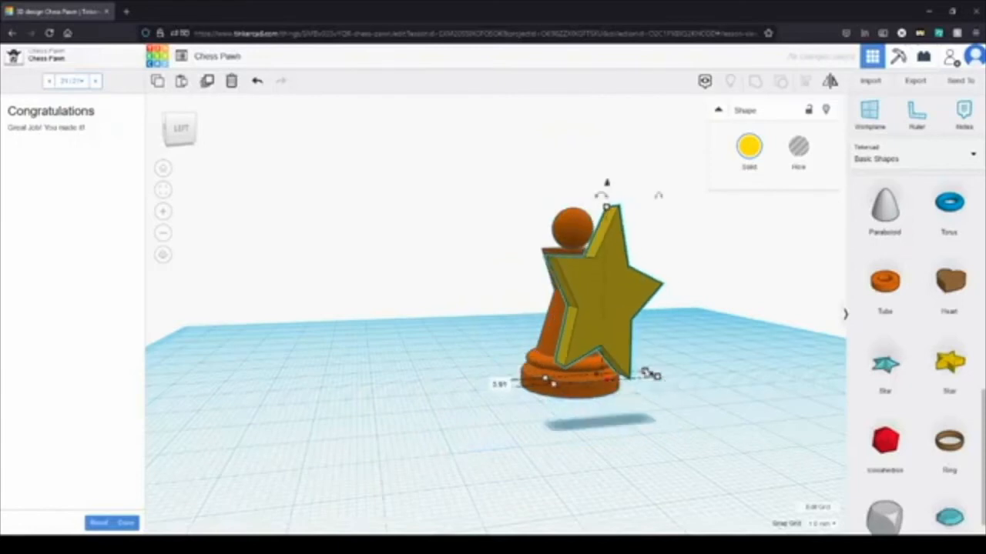
{"action": "right_click_drag", "start_coordinate": [660, 376], "coordinate": [633, 471]}
Step: Raise the star and move it against the pawn so it sits at the spherical head
{"action": "left_click_drag", "start_coordinate": [501, 270], "coordinate": [500, 205]}
{"action": "right_click_drag", "start_coordinate": [700, 417], "coordinate": [485, 408]}
{"action": "left_click_drag", "start_coordinate": [359, 301], "coordinate": [502, 286]}
{"action": "right_click_drag", "start_coordinate": [719, 345], "coordinate": [680, 275]}
Step: Select the pawn and star, group them into one object, and inspect the result from other sides
{"action": "left_click_drag", "start_coordinate": [601, 416], "coordinate": [518, 135]}
{"action": "left_click", "coordinate": [756, 87]}
{"action": "left_click", "coordinate": [711, 377]}
{"action": "right_click_drag", "start_coordinate": [711, 377], "coordinate": [446, 380]}
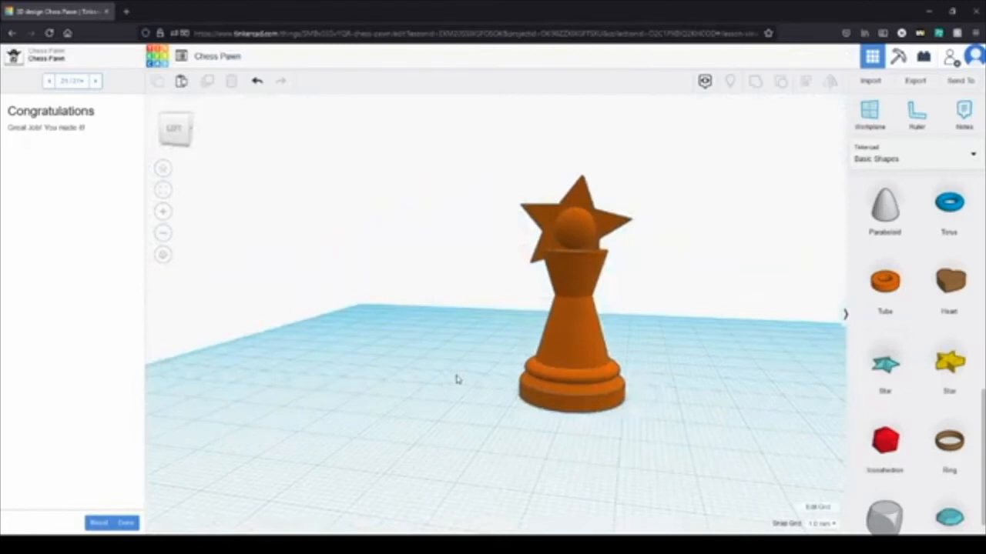
{"action": "middle_click_drag", "start_coordinate": [666, 496], "coordinate": [587, 473]}
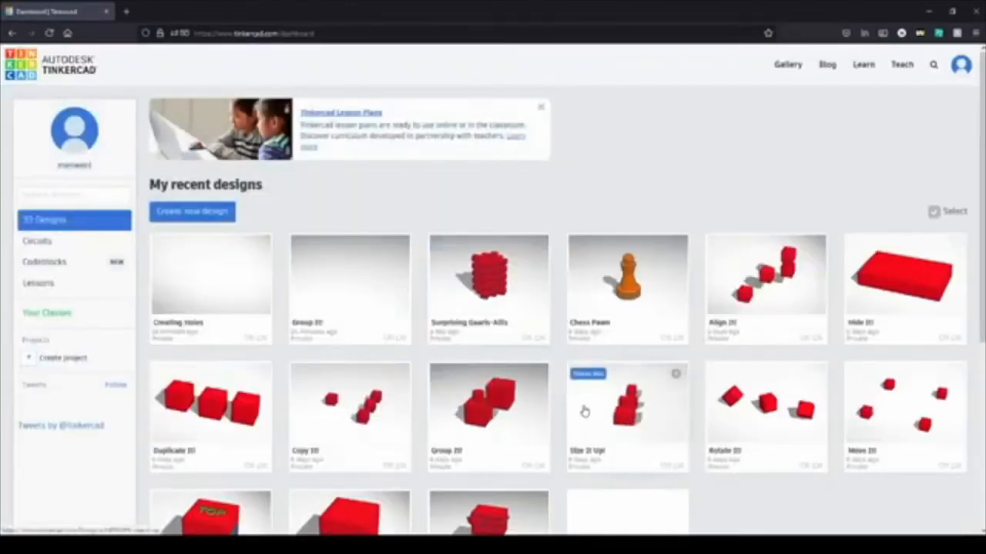
Step: Find the Frantic Maimu design on the dashboard and open it for editing
{"action": "scroll", "coordinate": [455, 370], "scroll_direction": "down", "scroll_amount": 3}
{"action": "left_click", "coordinate": [490, 273]}
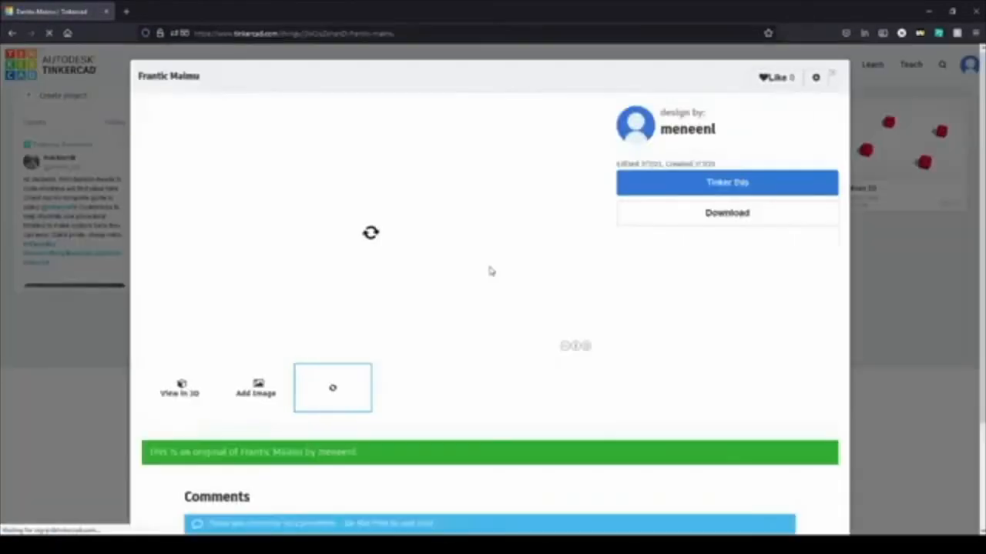
{"action": "left_click", "coordinate": [660, 186]}
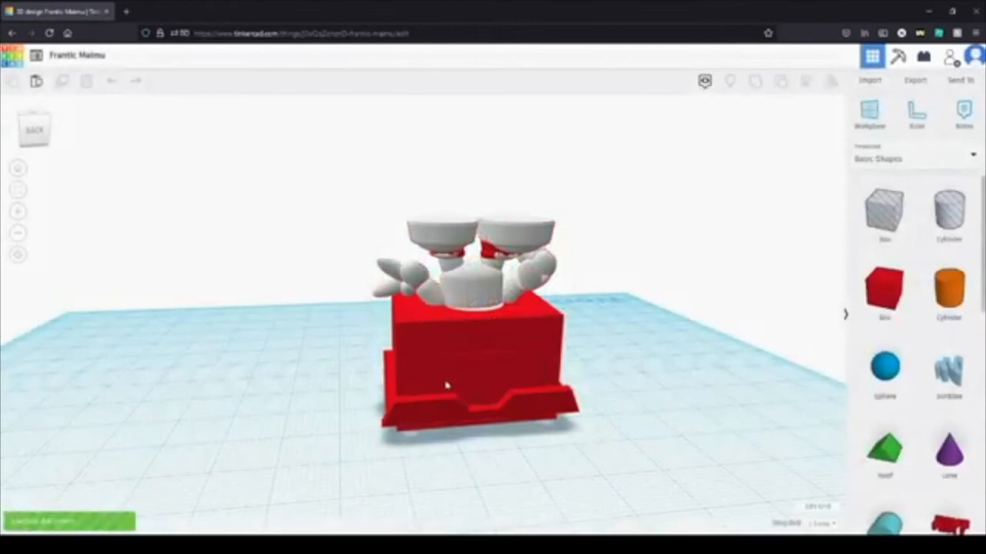
Step: Select the whole upside-down box-headed character and turn it upright onto its feet
{"action": "right_click_drag", "start_coordinate": [636, 422], "coordinate": [602, 426]}
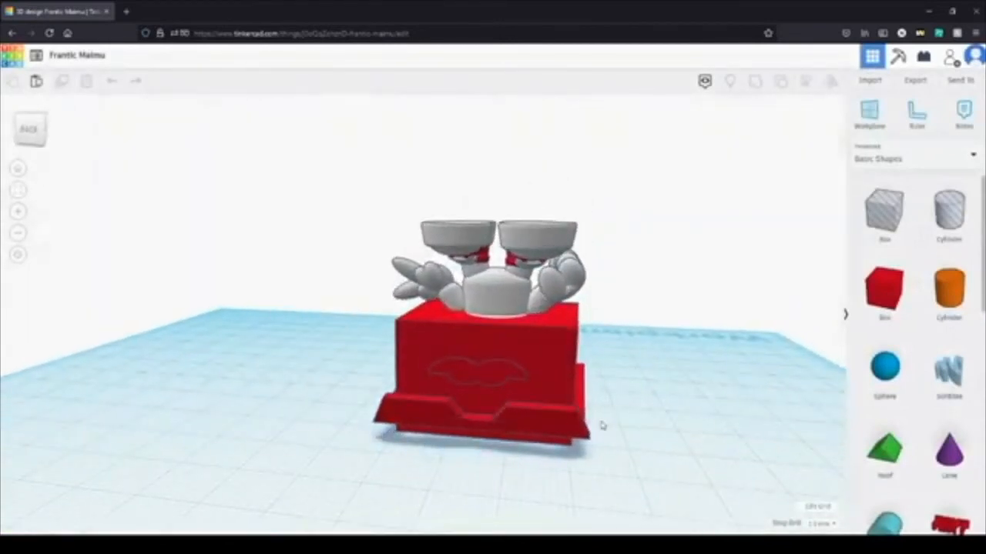
{"action": "left_click_drag", "start_coordinate": [345, 153], "coordinate": [351, 139]}
{"action": "left_click_drag", "start_coordinate": [488, 220], "coordinate": [488, 461]}
{"action": "left_click", "coordinate": [636, 421]}
{"action": "mouse_move", "coordinate": [635, 421]}
{"action": "right_mouse_down"}
{"action": "mouse_move", "coordinate": [691, 375]}
{"action": "mouse_move", "coordinate": [599, 374]}
{"action": "mouse_move", "coordinate": [442, 425]}
{"action": "mouse_move", "coordinate": [736, 440]}
{"action": "mouse_move", "coordinate": [741, 431]}
{"action": "mouse_move", "coordinate": [637, 369]}
{"action": "mouse_move", "coordinate": [458, 333]}
{"action": "mouse_move", "coordinate": [446, 304]}
{"action": "mouse_move", "coordinate": [567, 330]}
{"action": "mouse_move", "coordinate": [625, 429]}
{"action": "mouse_move", "coordinate": [640, 418]}
{"action": "right_mouse_up"}
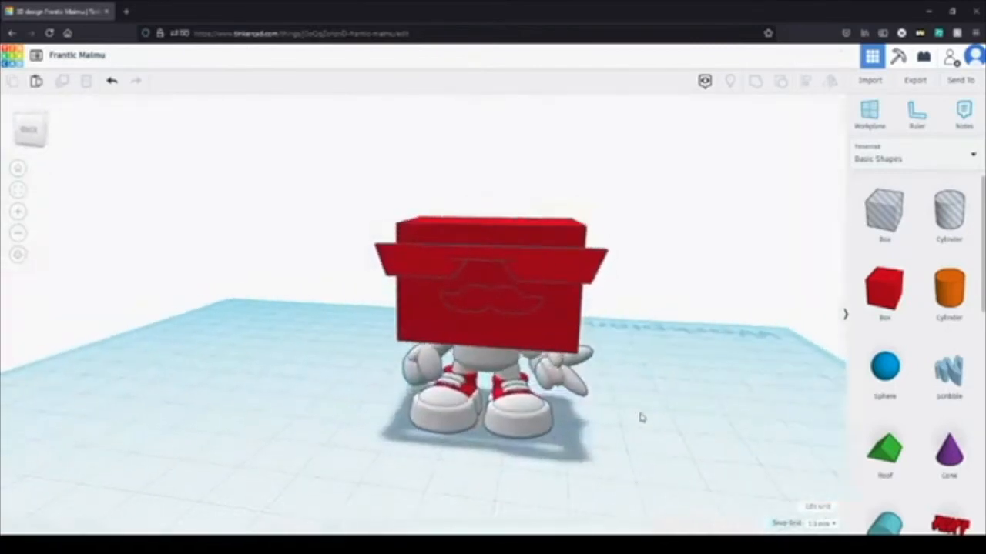
Step: Browse the ready-made shapes in the Characters collection and open the Text and numbers collection
{"action": "left_click", "coordinate": [928, 157]}
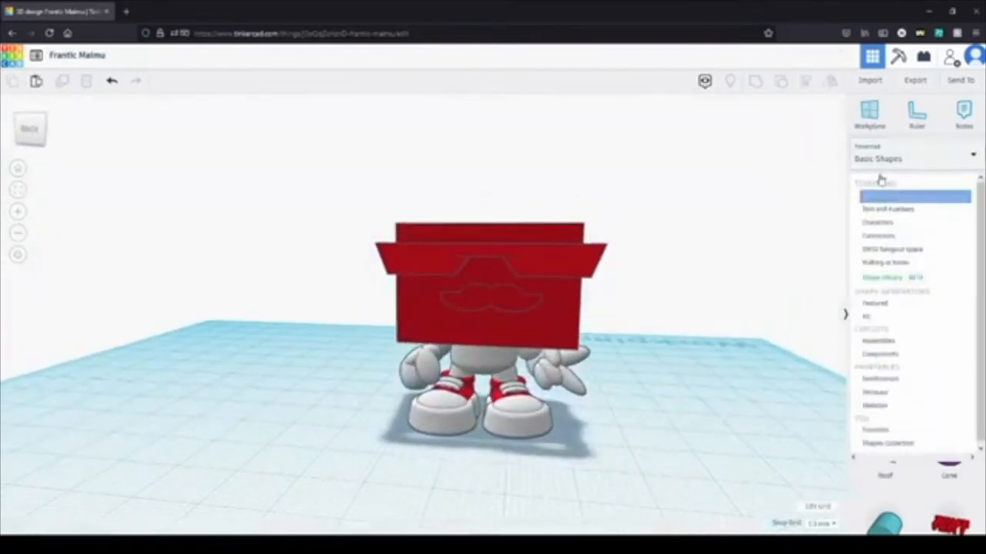
{"action": "left_click", "coordinate": [917, 223]}
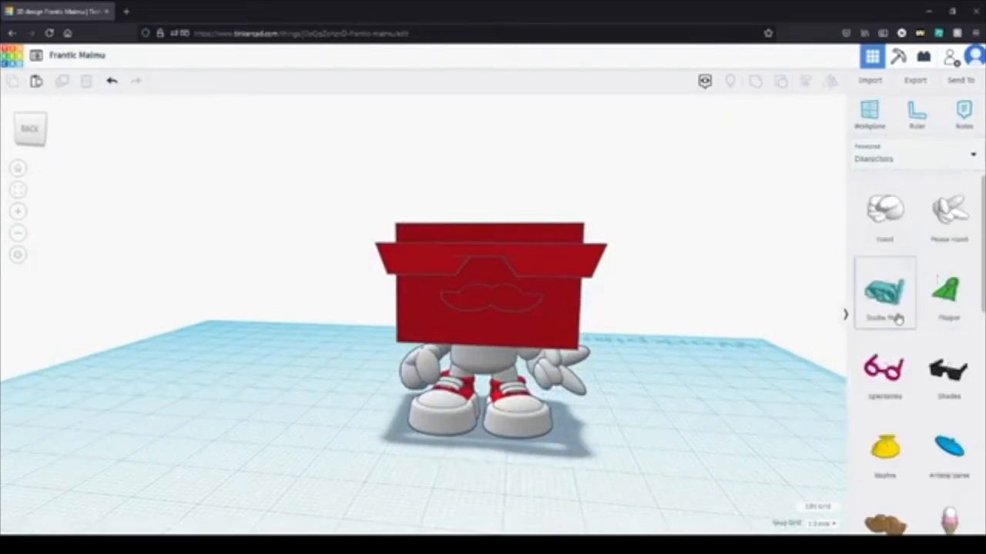
{"action": "scroll", "coordinate": [897, 318], "scroll_direction": "down", "scroll_amount": 1}
{"action": "scroll", "coordinate": [893, 408], "scroll_direction": "down", "scroll_amount": 1}
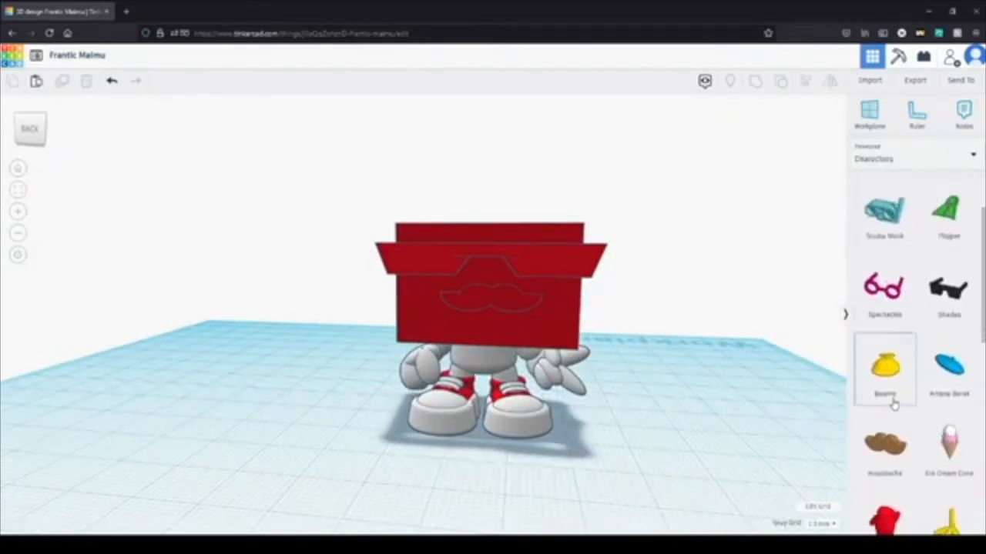
{"action": "scroll", "coordinate": [893, 415], "scroll_direction": "down", "scroll_amount": 3}
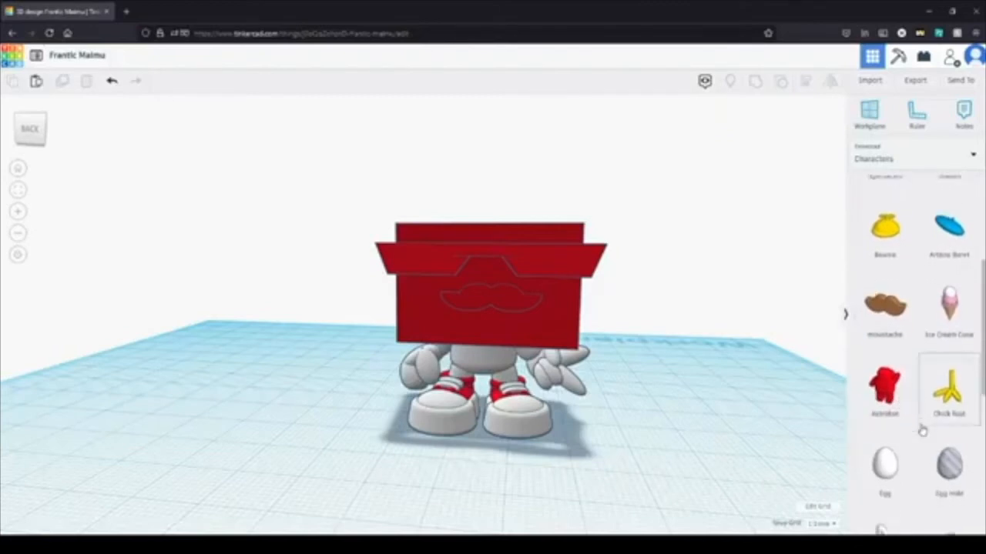
{"action": "scroll", "coordinate": [893, 427], "scroll_direction": "down", "scroll_amount": 6}
{"action": "scroll", "coordinate": [936, 475], "scroll_direction": "down", "scroll_amount": 1}
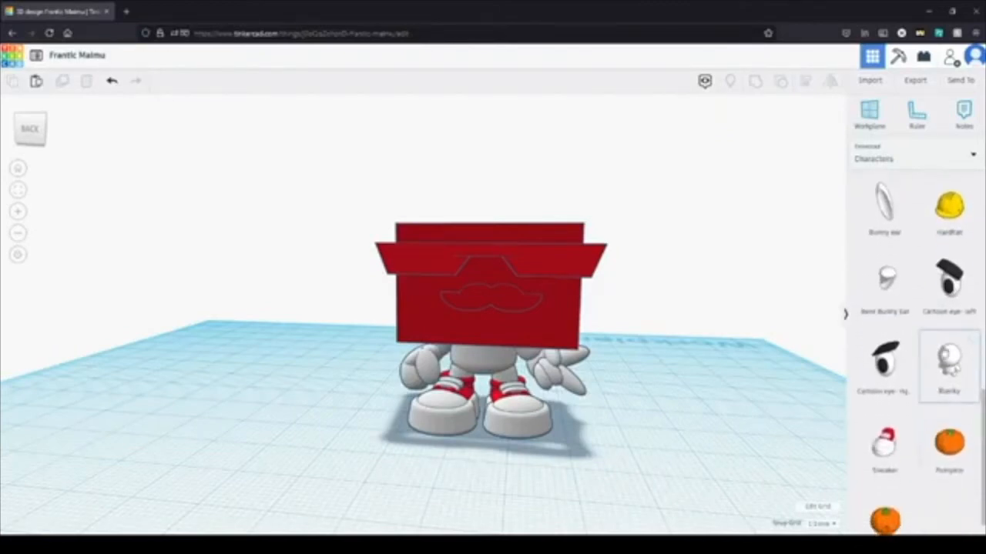
{"action": "scroll", "coordinate": [920, 415], "scroll_direction": "up", "scroll_amount": 10}
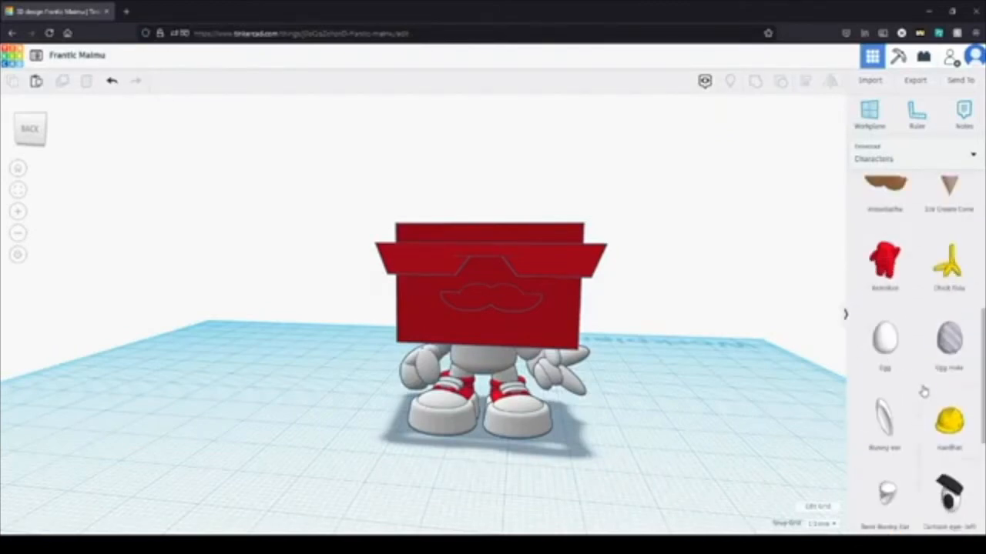
{"action": "left_click", "coordinate": [903, 158]}
{"action": "left_click", "coordinate": [905, 215]}
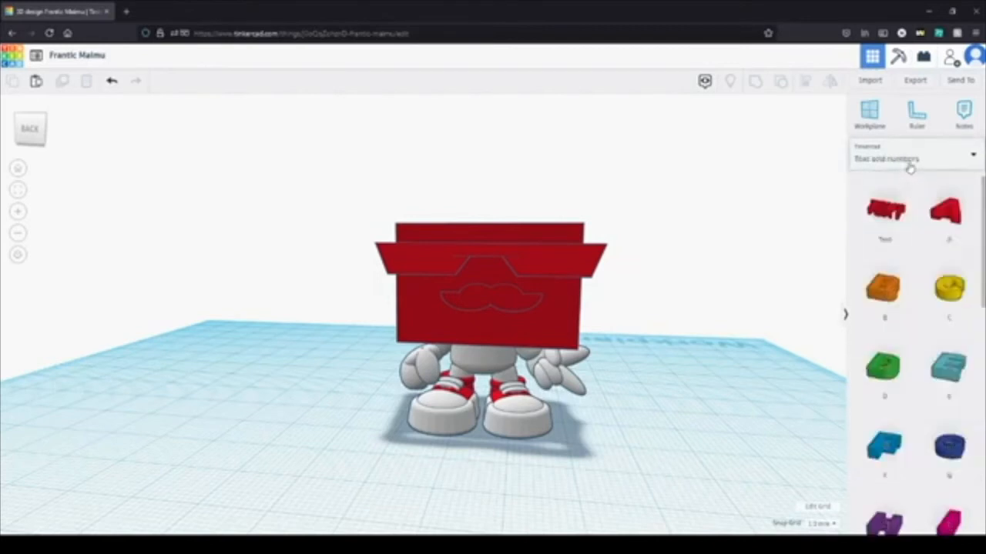
Step: Return to Basic Shapes, place a Scribble beside the character, and draw the outlined letters HI in it
{"action": "left_click", "coordinate": [909, 165]}
{"action": "scroll", "coordinate": [885, 372], "scroll_direction": "down", "scroll_amount": 3}
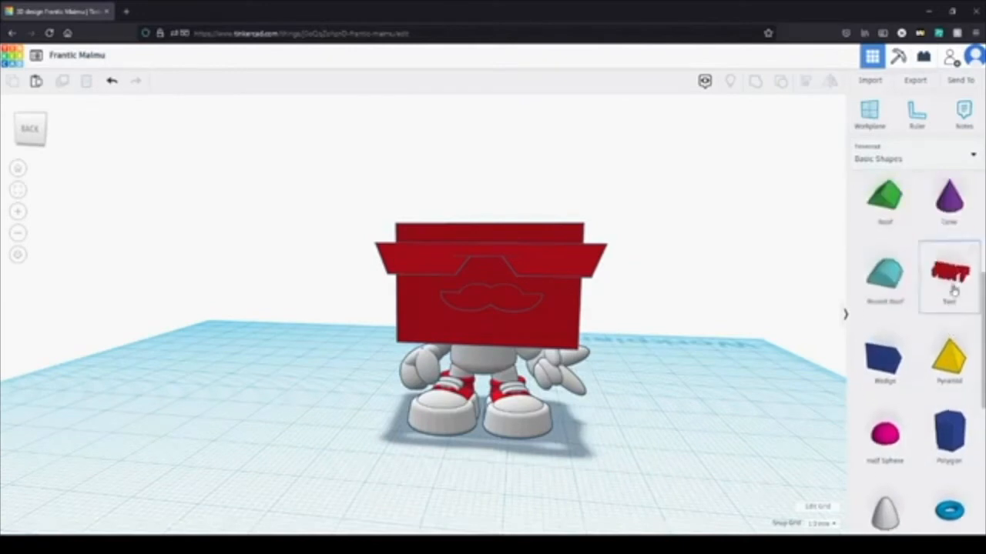
{"action": "mouse_move", "coordinate": [952, 269]}
{"action": "left_mouse_down"}
{"action": "mouse_move", "coordinate": [793, 387]}
{"action": "mouse_move", "coordinate": [226, 441]}
{"action": "left_mouse_up"}
{"action": "left_click", "coordinate": [237, 431]}
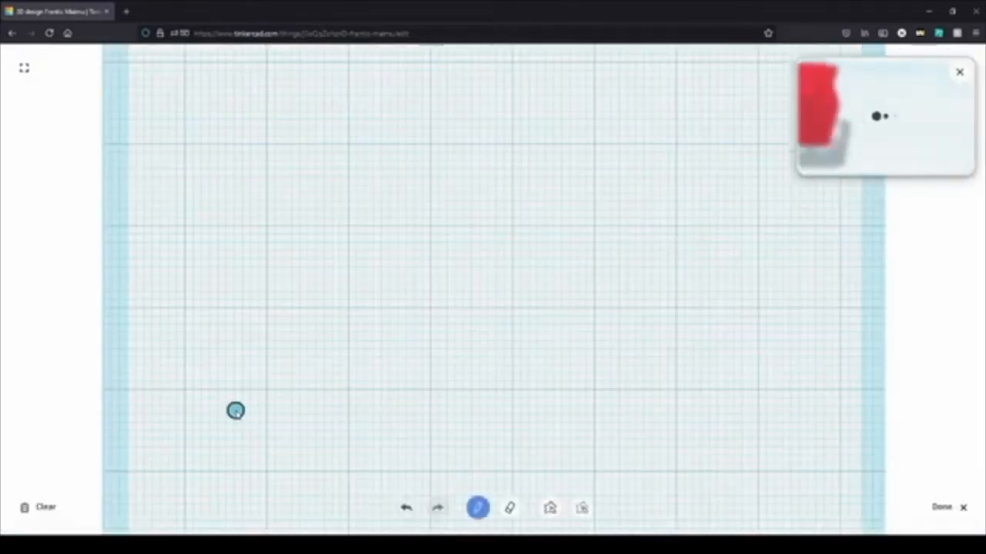
{"action": "mouse_move", "coordinate": [236, 409]}
{"action": "left_mouse_down"}
{"action": "mouse_move", "coordinate": [246, 213]}
{"action": "mouse_move", "coordinate": [332, 198]}
{"action": "mouse_move", "coordinate": [334, 267]}
{"action": "mouse_move", "coordinate": [321, 302]}
{"action": "mouse_move", "coordinate": [387, 293]}
{"action": "mouse_move", "coordinate": [412, 186]}
{"action": "mouse_move", "coordinate": [486, 362]}
{"action": "mouse_move", "coordinate": [405, 470]}
{"action": "mouse_move", "coordinate": [372, 394]}
{"action": "mouse_move", "coordinate": [300, 471]}
{"action": "mouse_move", "coordinate": [221, 439]}
{"action": "mouse_move", "coordinate": [237, 410]}
{"action": "left_mouse_up"}
{"action": "mouse_move", "coordinate": [526, 180]}
{"action": "left_mouse_down"}
{"action": "mouse_move", "coordinate": [538, 250]}
{"action": "mouse_move", "coordinate": [640, 359]}
{"action": "mouse_move", "coordinate": [557, 405]}
{"action": "mouse_move", "coordinate": [636, 467]}
{"action": "mouse_move", "coordinate": [771, 402]}
{"action": "mouse_move", "coordinate": [672, 362]}
{"action": "mouse_move", "coordinate": [704, 250]}
{"action": "mouse_move", "coordinate": [787, 184]}
{"action": "mouse_move", "coordinate": [526, 179]}
{"action": "left_mouse_up"}
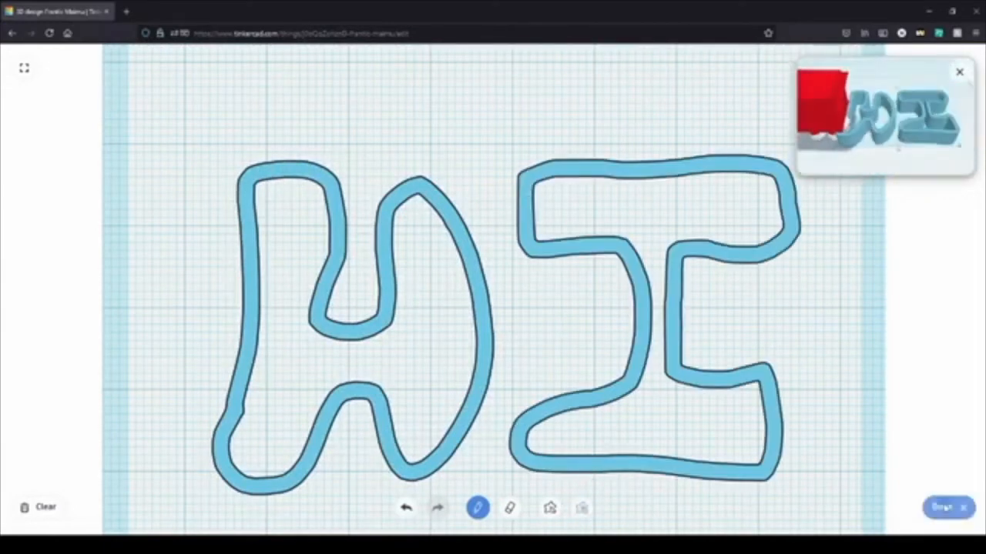
{"action": "left_click", "coordinate": [943, 508]}
{"action": "mouse_move", "coordinate": [559, 393]}
{"action": "left_mouse_down"}
{"action": "mouse_move", "coordinate": [620, 393]}
{"action": "mouse_move", "coordinate": [638, 372]}
{"action": "left_mouse_up"}
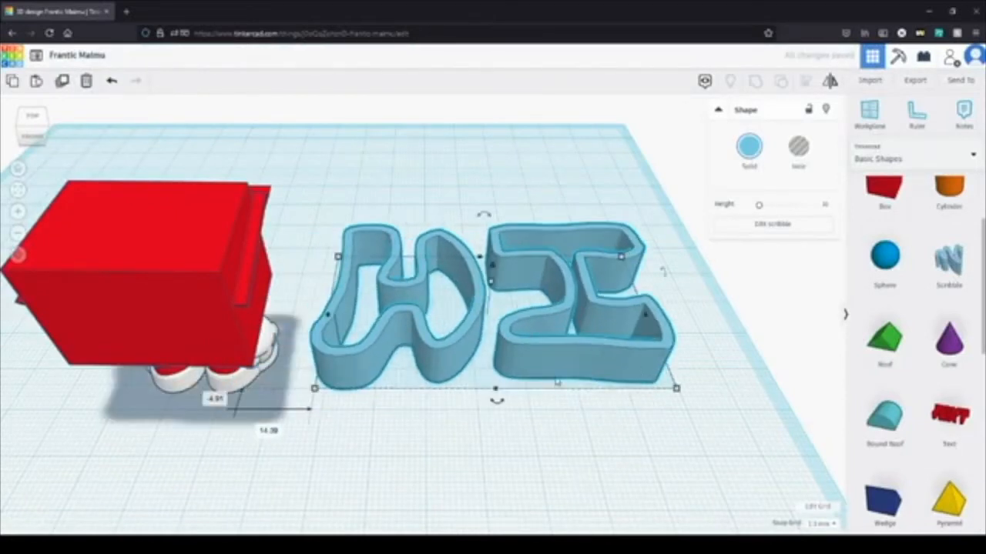
{"action": "right_click_drag", "start_coordinate": [555, 382], "coordinate": [544, 449]}
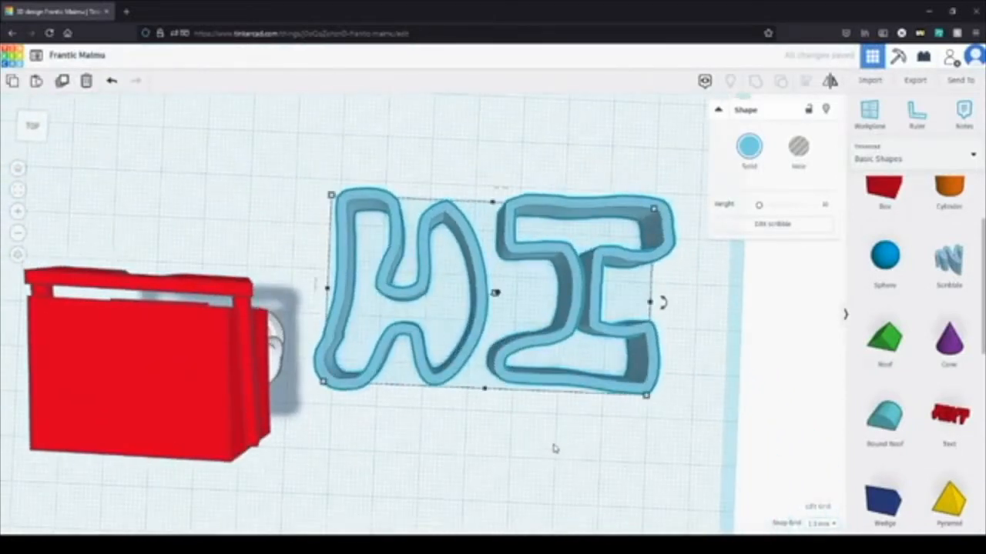
Step: Undo the HI scribble so only the box-headed character is left on the workplane
{"action": "key", "text": "ctrl+z"}
{"action": "key", "text": "ctrl+z"}
{"action": "key", "text": "ctrl+z"}
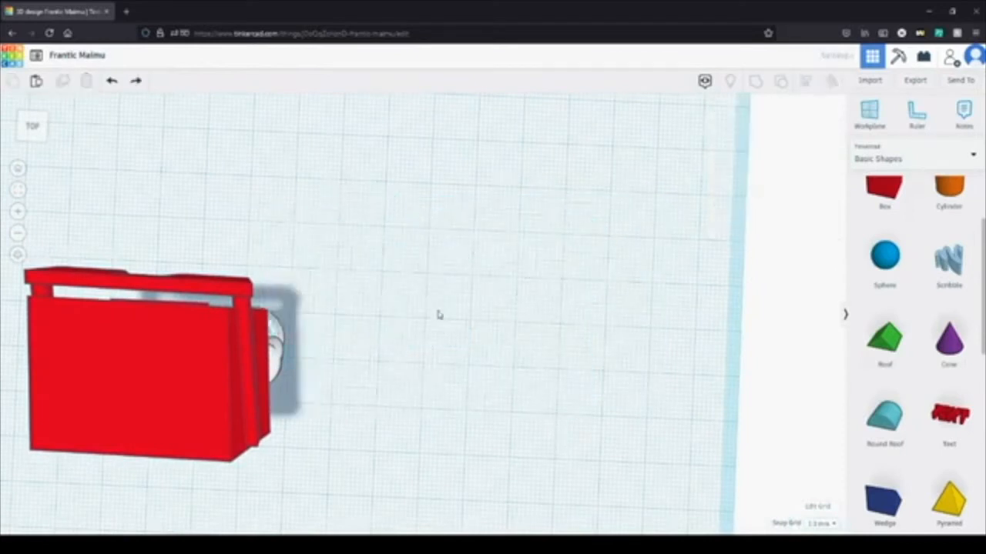
{"action": "right_click_drag", "start_coordinate": [462, 288], "coordinate": [77, 248]}
{"action": "right_click_drag", "start_coordinate": [682, 392], "coordinate": [566, 398]}
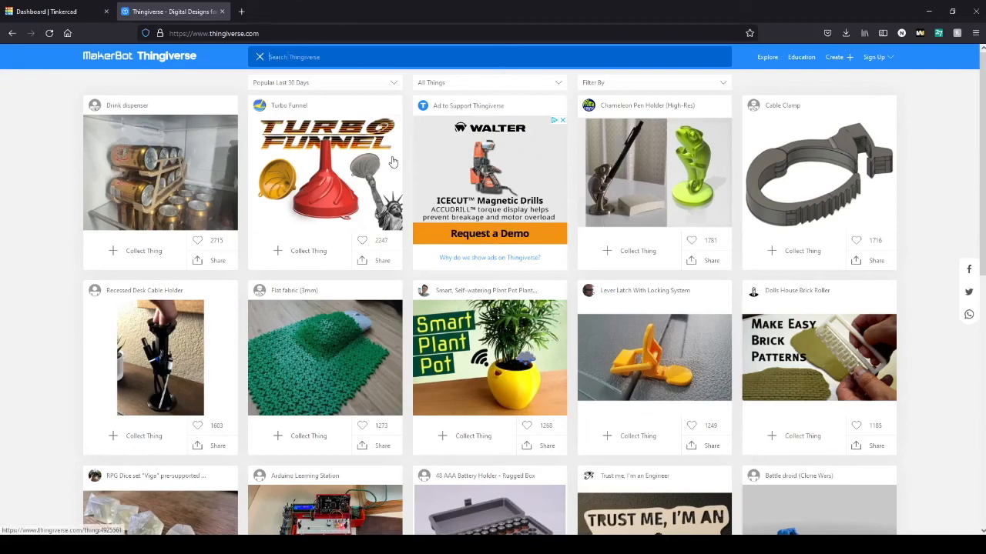
Step: Search Thingiverse for "pokemon" and open the Low-Poly Pikachu design
{"action": "scroll", "coordinate": [393, 162], "scroll_direction": "down", "scroll_amount": 3}
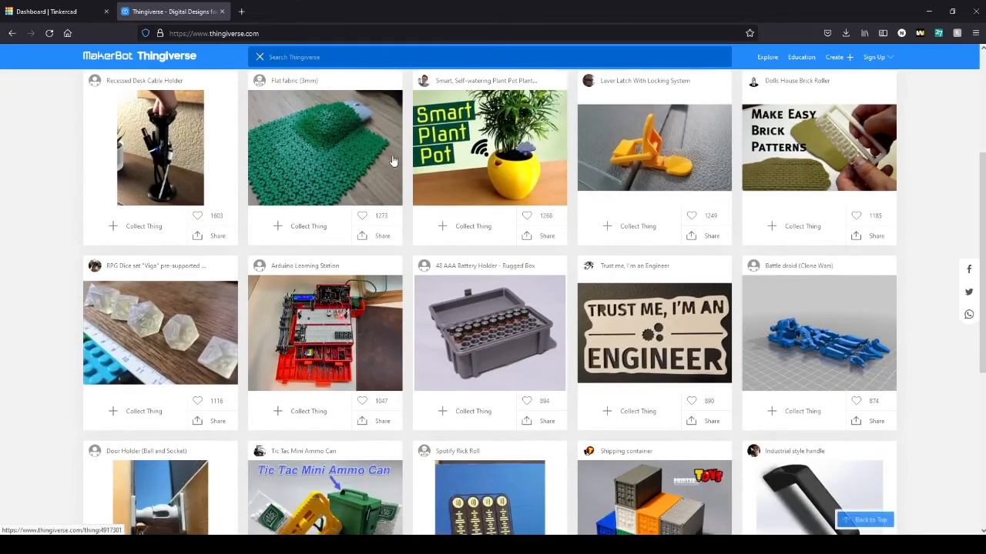
{"action": "scroll", "coordinate": [479, 173], "scroll_direction": "down", "scroll_amount": 2}
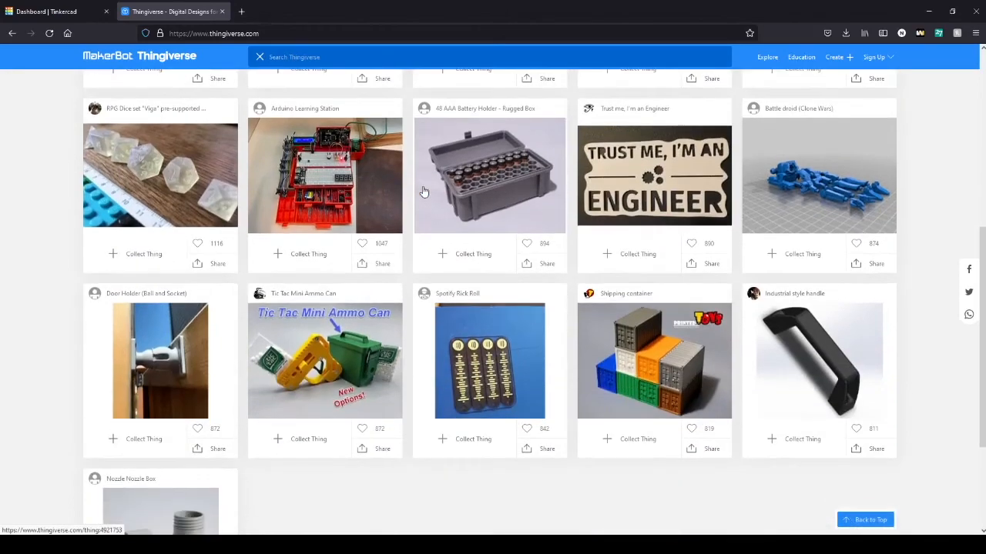
{"action": "scroll", "coordinate": [354, 116], "scroll_direction": "up", "scroll_amount": 5}
{"action": "left_click", "coordinate": [319, 57]}
{"action": "type", "text": "pokemon"}
{"action": "key", "text": "Return"}
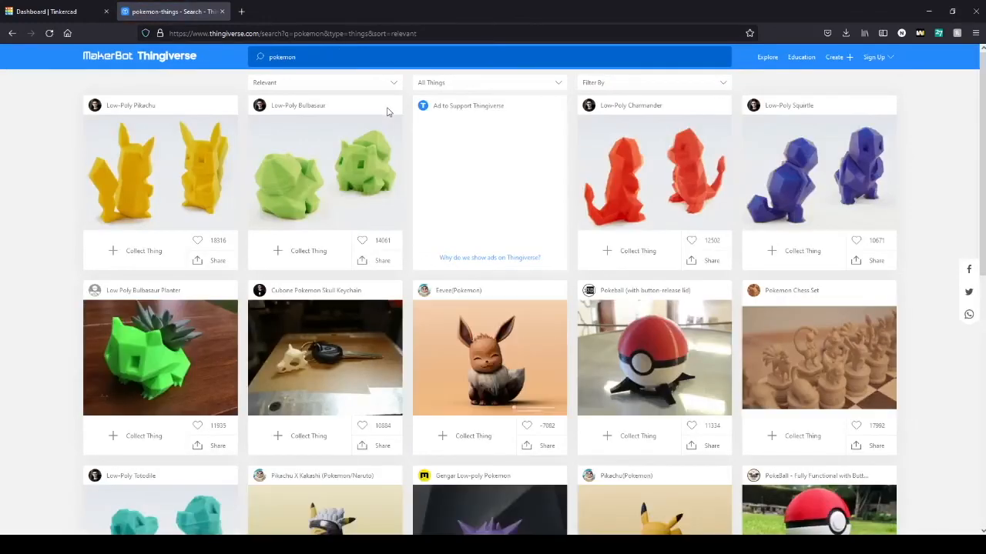
{"action": "left_click", "coordinate": [171, 176]}
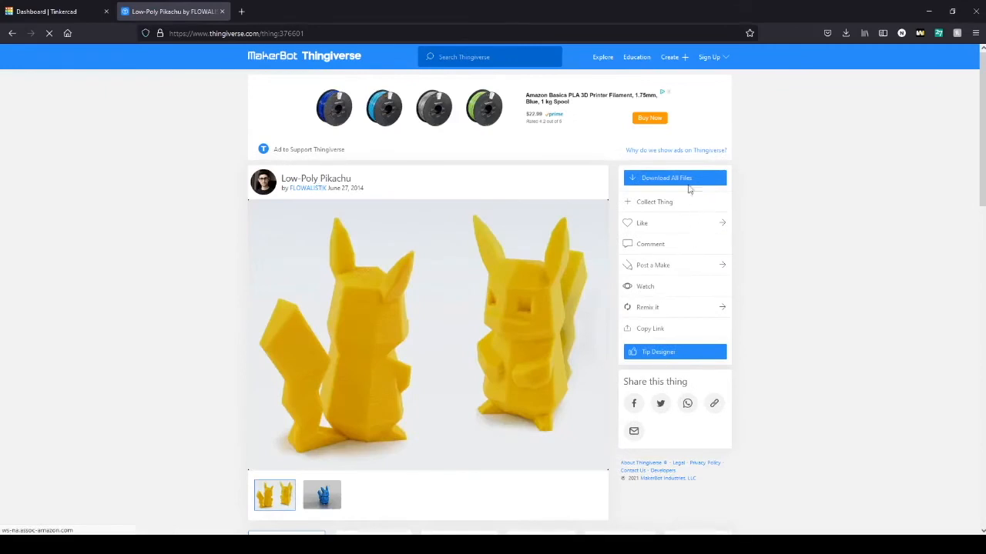
Step: Download all files of the Low-Poly Pikachu design and close the download dialog
{"action": "left_click", "coordinate": [682, 181]}
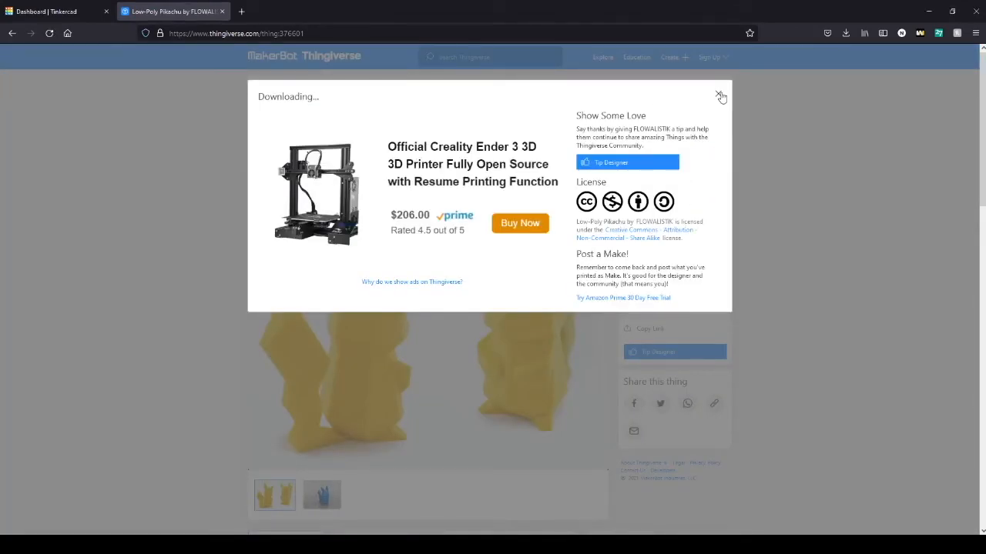
{"action": "left_click", "coordinate": [719, 95]}
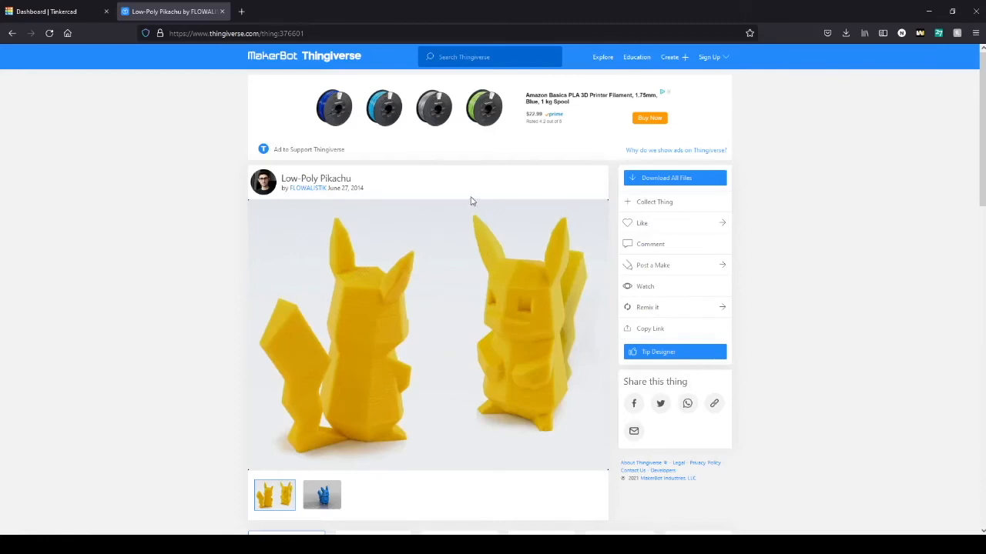
Step: Switch to Tinkercad, create a new design, and import the pikachu_1gen_flowalistik file in millimetres at 100% scale
{"action": "left_click", "coordinate": [68, 12]}
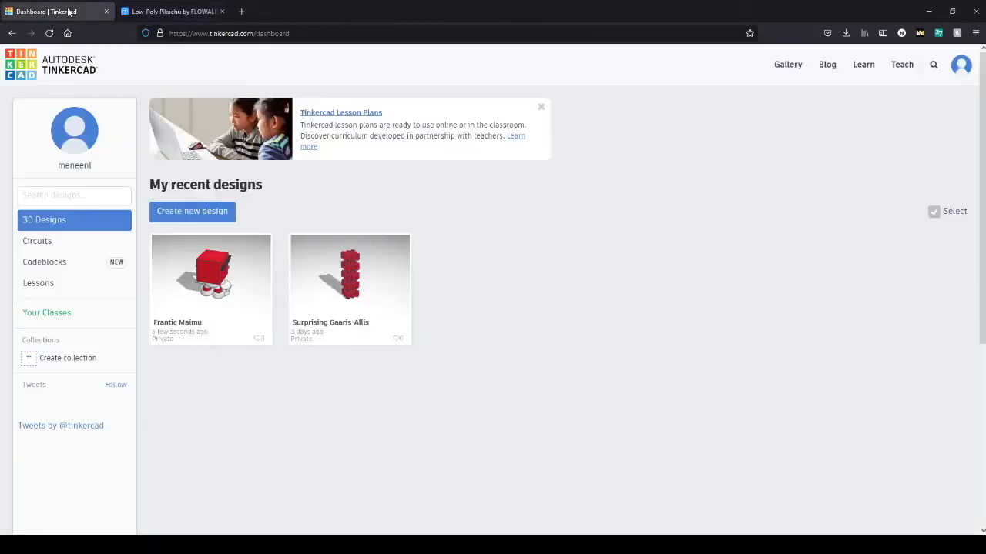
{"action": "left_click", "coordinate": [205, 218]}
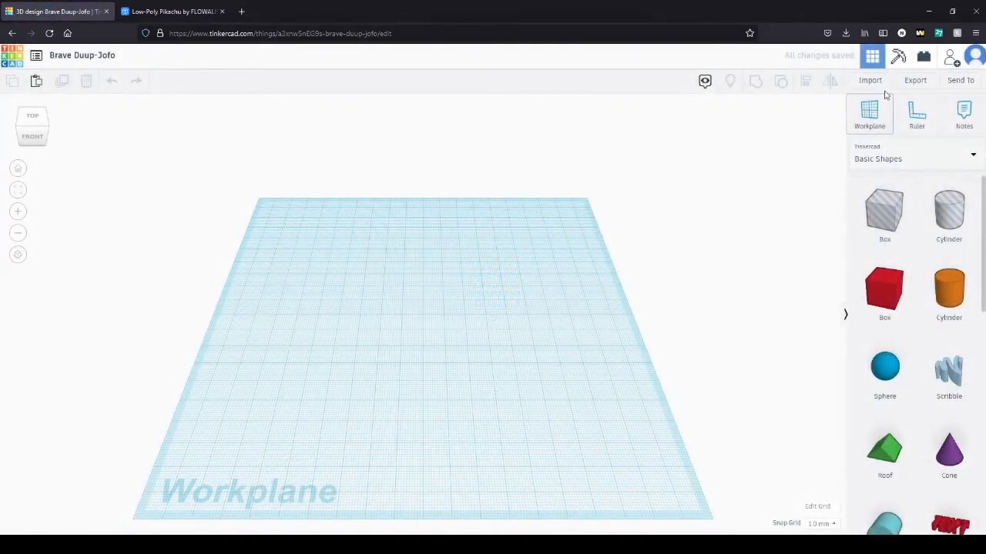
{"action": "left_click", "coordinate": [868, 80]}
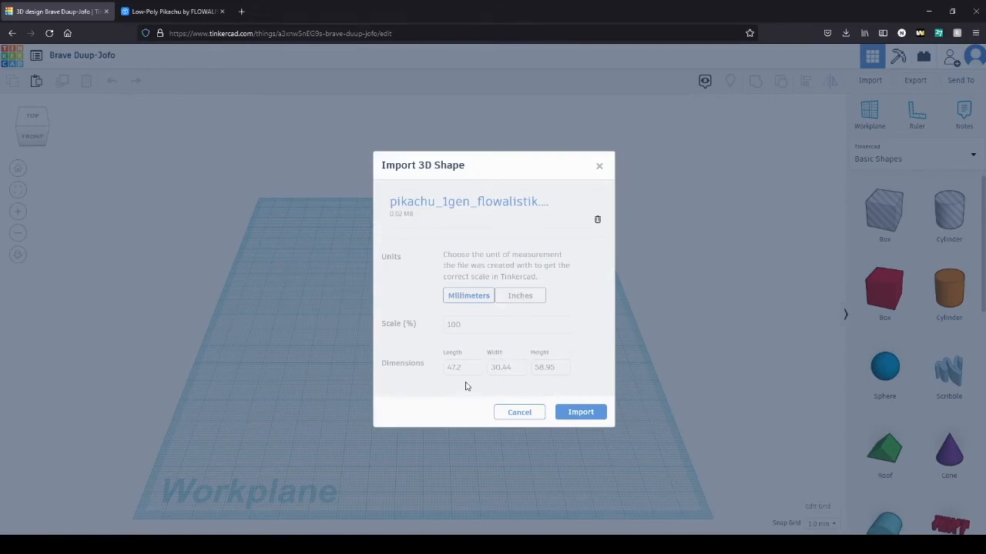
{"action": "left_click", "coordinate": [591, 413]}
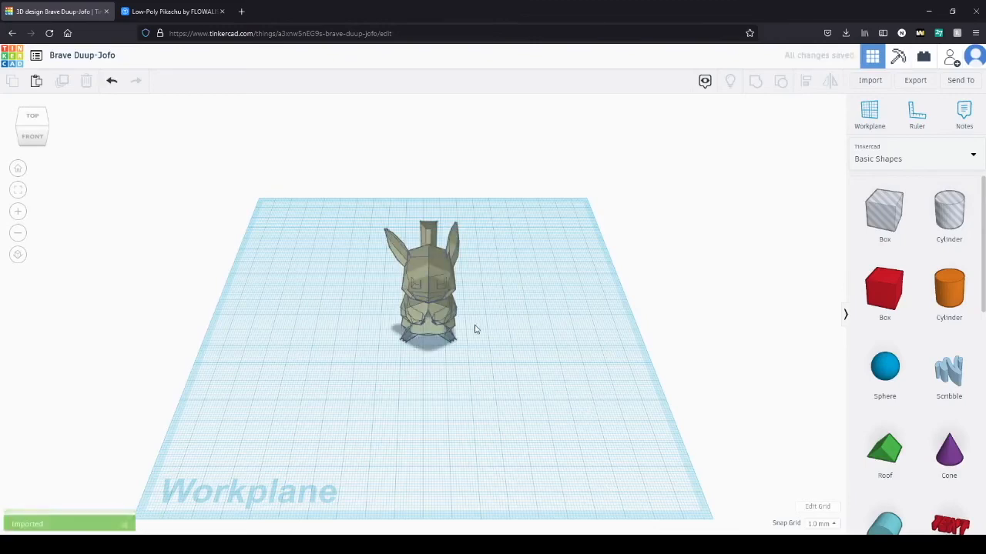
{"action": "right_click_drag", "start_coordinate": [473, 323], "coordinate": [377, 329]}
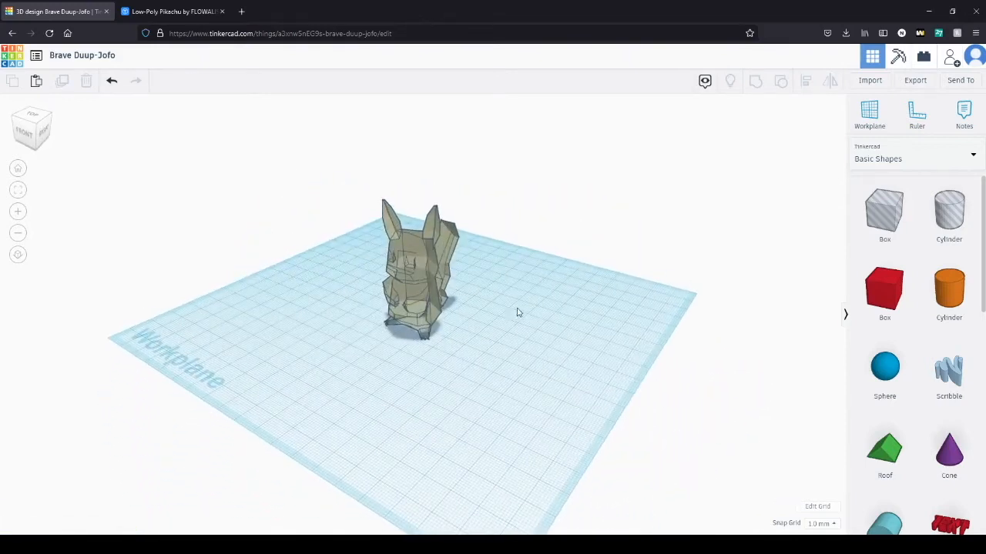
{"action": "left_click", "coordinate": [433, 283]}
{"action": "right_click_drag", "start_coordinate": [504, 340], "coordinate": [573, 343]}
{"action": "left_click", "coordinate": [583, 349]}
Step: Place the Spectacles from the Characters collection on the workplane in front of the Pikachu
{"action": "left_click", "coordinate": [924, 159]}
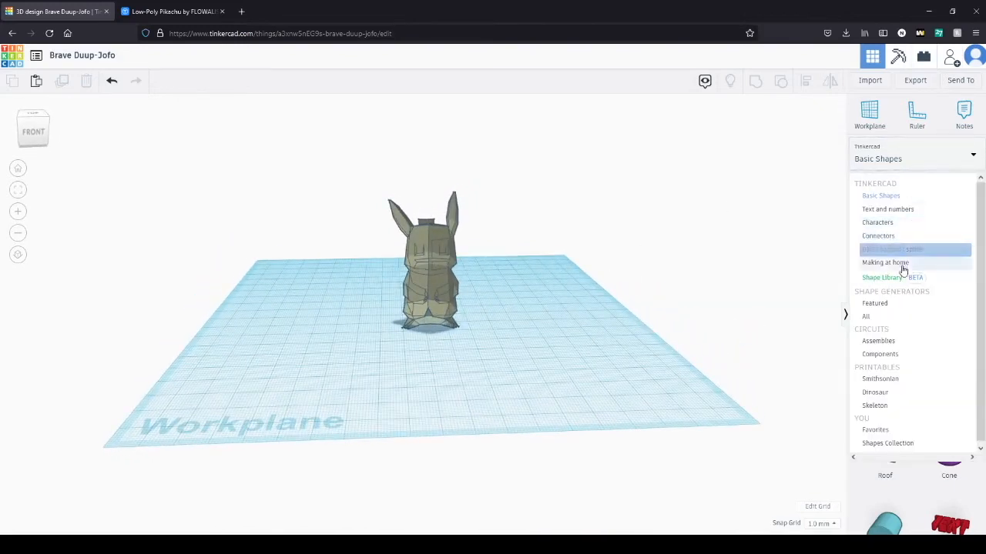
{"action": "left_click", "coordinate": [900, 222]}
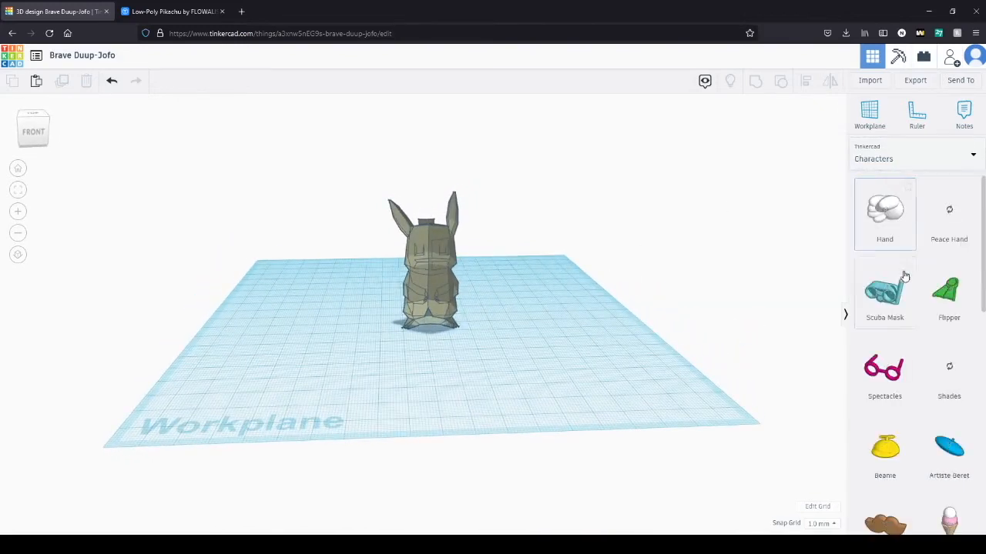
{"action": "left_click_drag", "start_coordinate": [884, 368], "coordinate": [436, 344]}
{"action": "right_click_drag", "start_coordinate": [504, 342], "coordinate": [475, 331]}
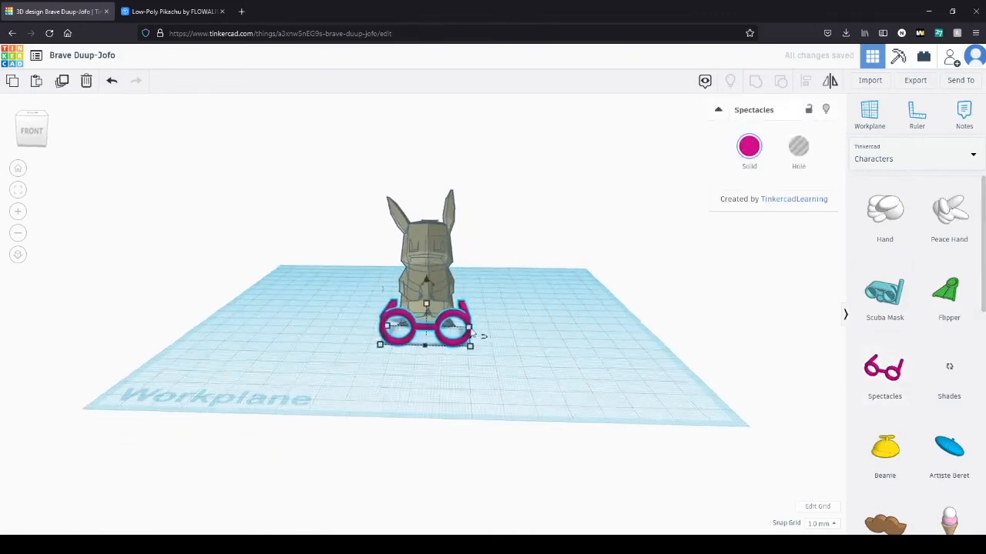
{"action": "scroll", "coordinate": [436, 330], "scroll_direction": "up", "scroll_amount": 2}
{"action": "scroll", "coordinate": [423, 296], "scroll_direction": "up", "scroll_amount": 2}
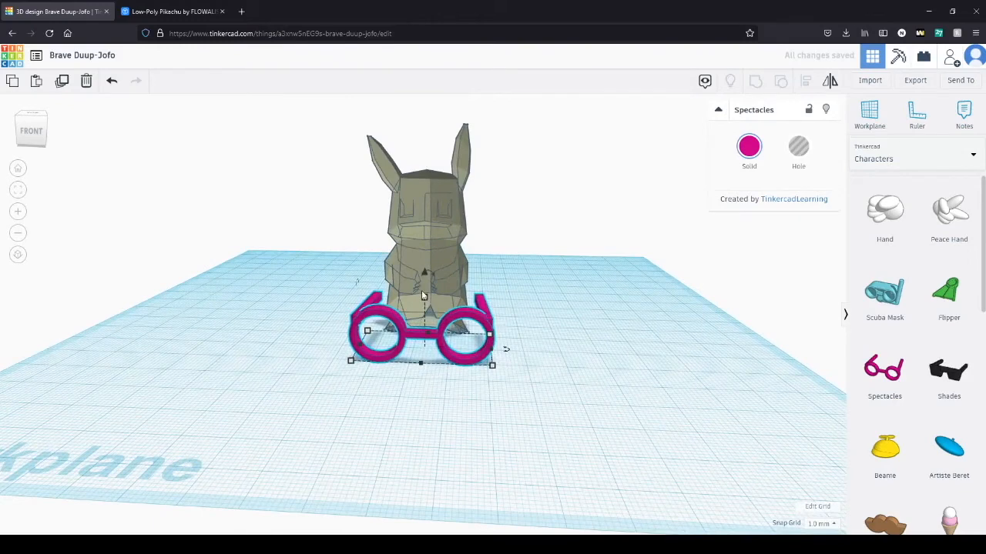
Step: Raise the spectacles to the Pikachu's head height and move them back onto its face
{"action": "left_click_drag", "start_coordinate": [424, 275], "coordinate": [428, 154]}
{"action": "right_click_drag", "start_coordinate": [493, 255], "coordinate": [362, 286]}
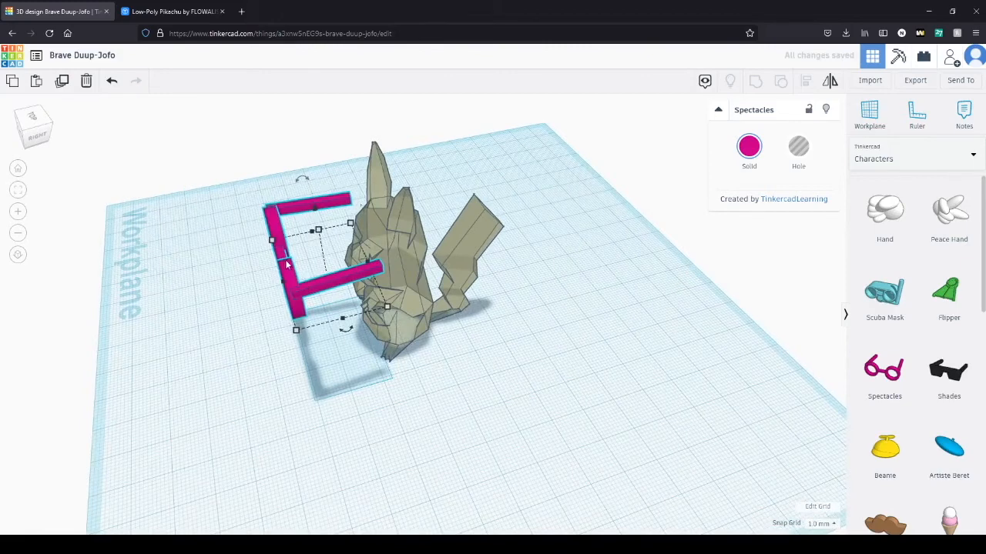
{"action": "key", "text": "ctrl+a"}
{"action": "left_click_drag", "start_coordinate": [296, 289], "coordinate": [411, 271]}
{"action": "left_click", "coordinate": [339, 299]}
{"action": "right_click_drag", "start_coordinate": [572, 429], "coordinate": [709, 377]}
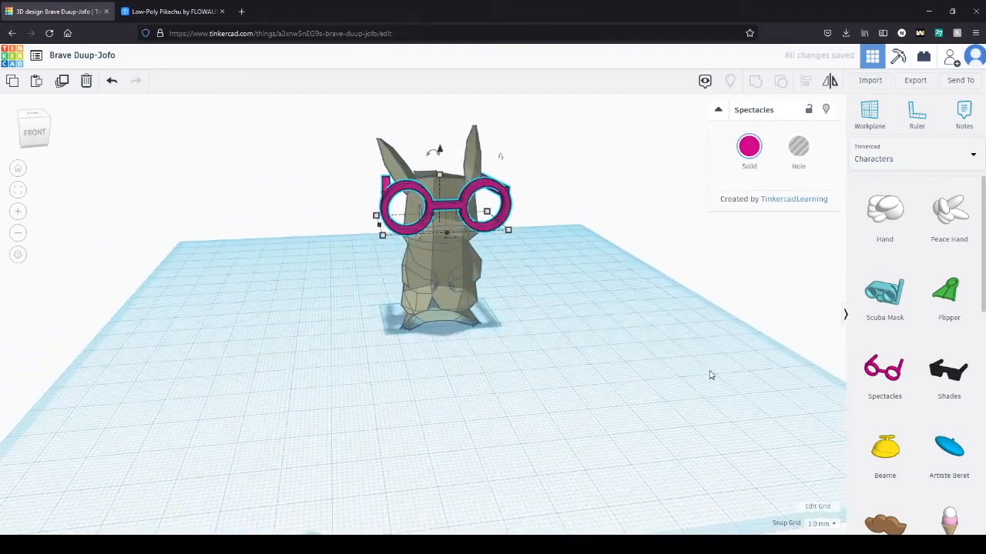
{"action": "left_click", "coordinate": [605, 260]}
{"action": "right_click_drag", "start_coordinate": [605, 260], "coordinate": [320, 352]}
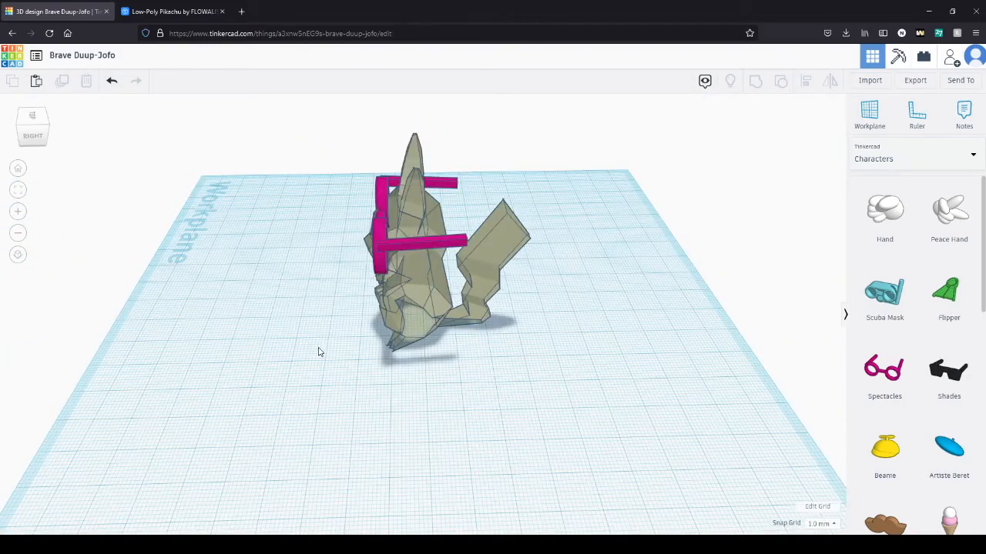
{"action": "right_click_drag", "start_coordinate": [320, 352], "coordinate": [609, 331]}
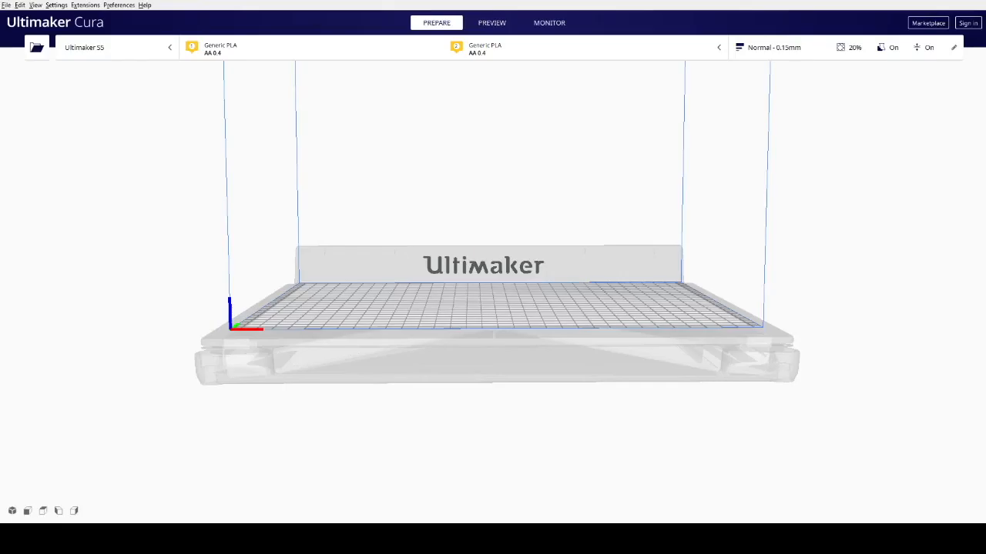
Step: Switch to Ultimaker Cura and load the pikachu_1gen_flowalistik model onto the Ultimaker S5 build plate
{"action": "right_click_drag", "start_coordinate": [521, 241], "coordinate": [533, 282]}
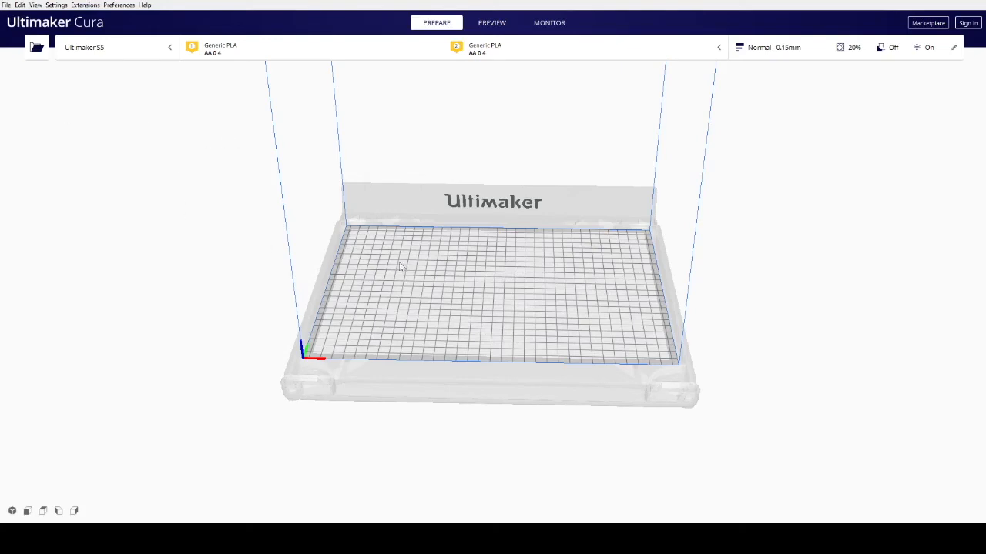
{"action": "right_click_drag", "start_coordinate": [530, 305], "coordinate": [685, 258]}
{"action": "right_click_drag", "start_coordinate": [583, 264], "coordinate": [328, 243]}
{"action": "scroll", "coordinate": [468, 290], "scroll_direction": "up", "scroll_amount": 6}
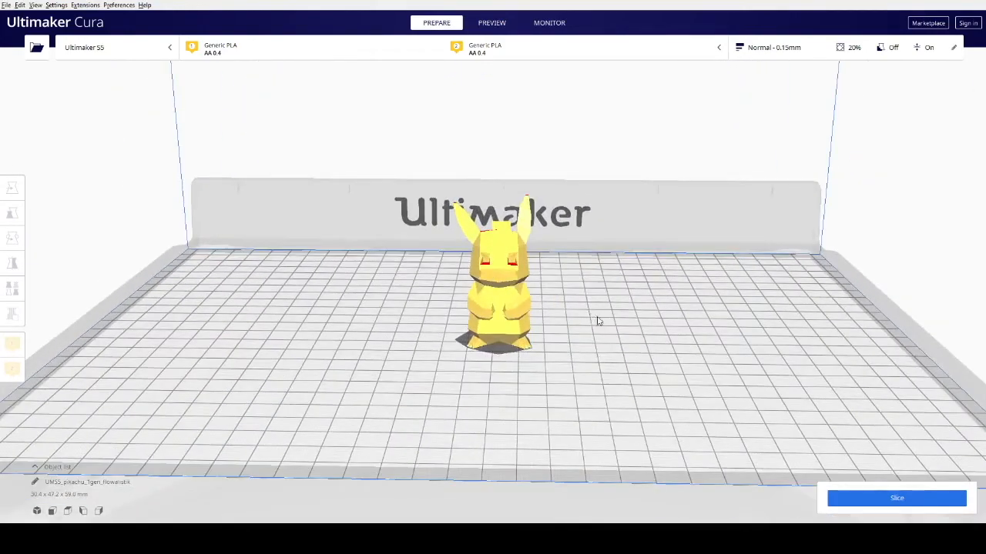
{"action": "right_click_drag", "start_coordinate": [596, 321], "coordinate": [602, 300]}
{"action": "right_click_drag", "start_coordinate": [604, 312], "coordinate": [589, 346]}
{"action": "scroll", "coordinate": [603, 312], "scroll_direction": "down", "scroll_amount": 3}
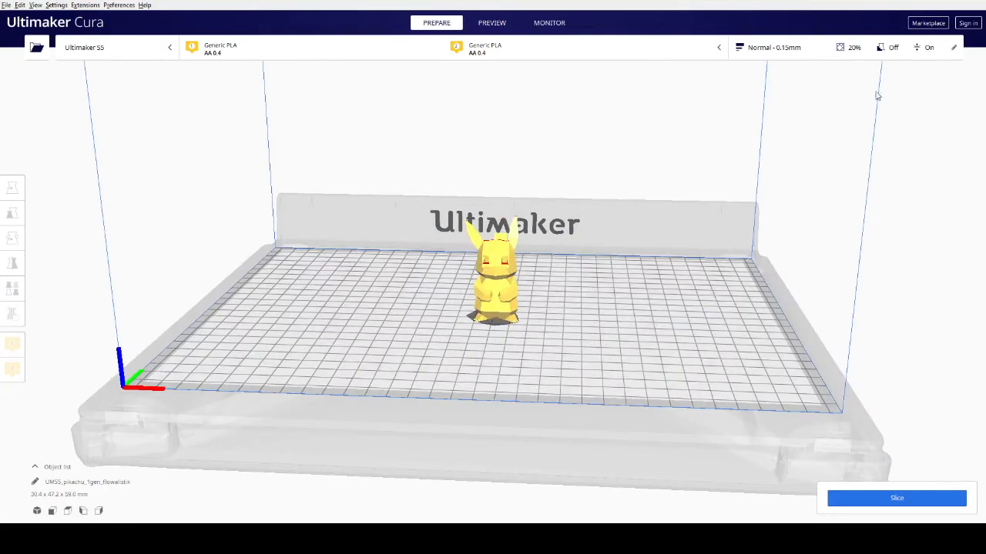
Step: Set the infill to 10% and enable support printed with Extruder 1
{"action": "left_click", "coordinate": [857, 51]}
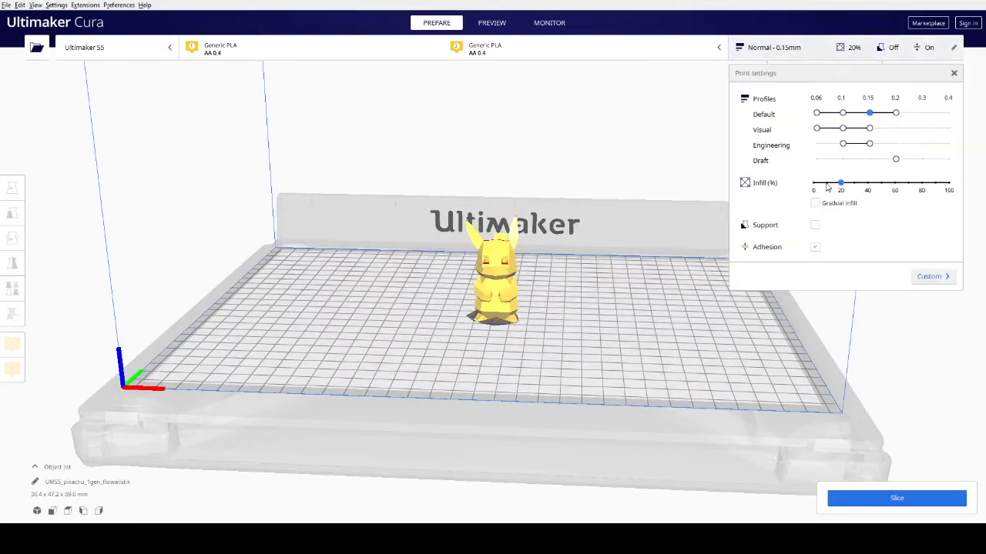
{"action": "left_click", "coordinate": [815, 224]}
{"action": "right_click_drag", "start_coordinate": [619, 312], "coordinate": [619, 343]}
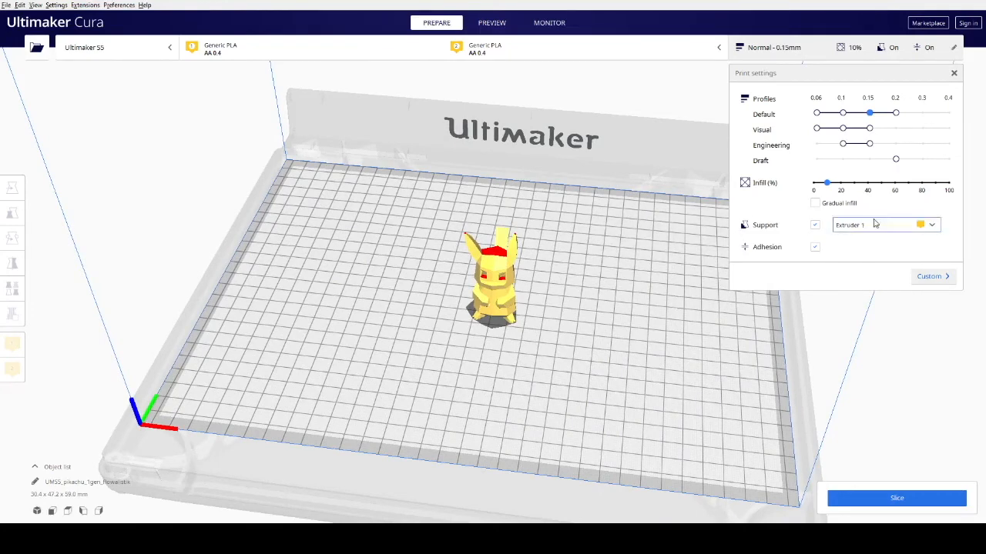
{"action": "left_click", "coordinate": [954, 74]}
{"action": "right_click_drag", "start_coordinate": [862, 286], "coordinate": [893, 512]}
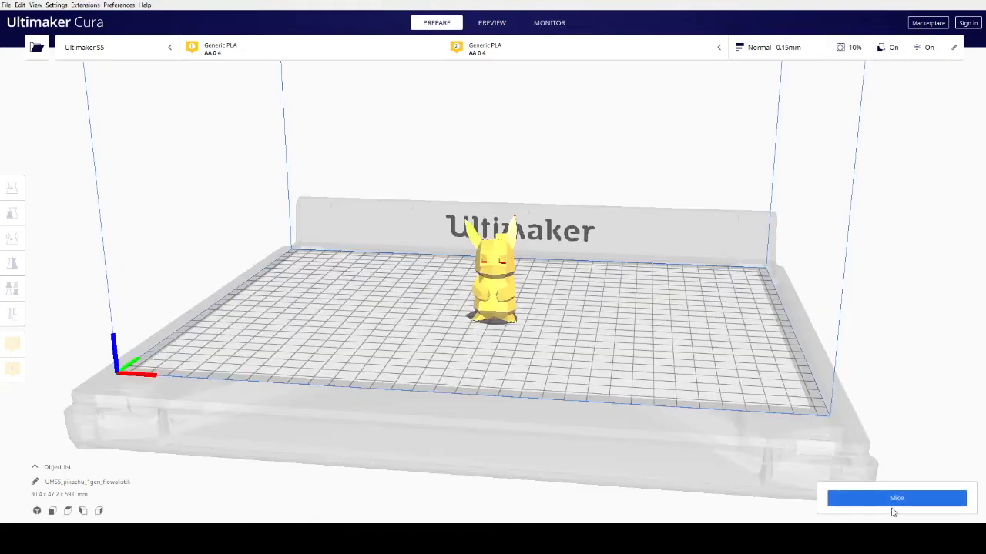
Step: Slice the Pikachu model and check its estimated print time
{"action": "left_click", "coordinate": [891, 500]}
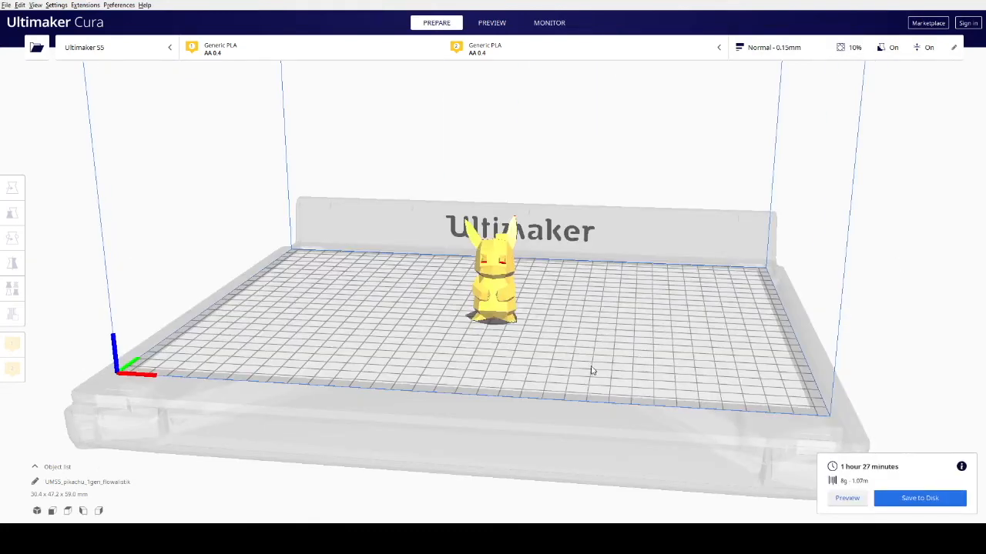
{"action": "right_click_drag", "start_coordinate": [575, 373], "coordinate": [667, 343]}
{"action": "mouse_move", "coordinate": [531, 336]}
{"action": "right_mouse_down"}
{"action": "mouse_move", "coordinate": [581, 344]}
{"action": "mouse_move", "coordinate": [644, 320]}
{"action": "mouse_move", "coordinate": [582, 359]}
{"action": "mouse_move", "coordinate": [532, 343]}
{"action": "right_mouse_up"}
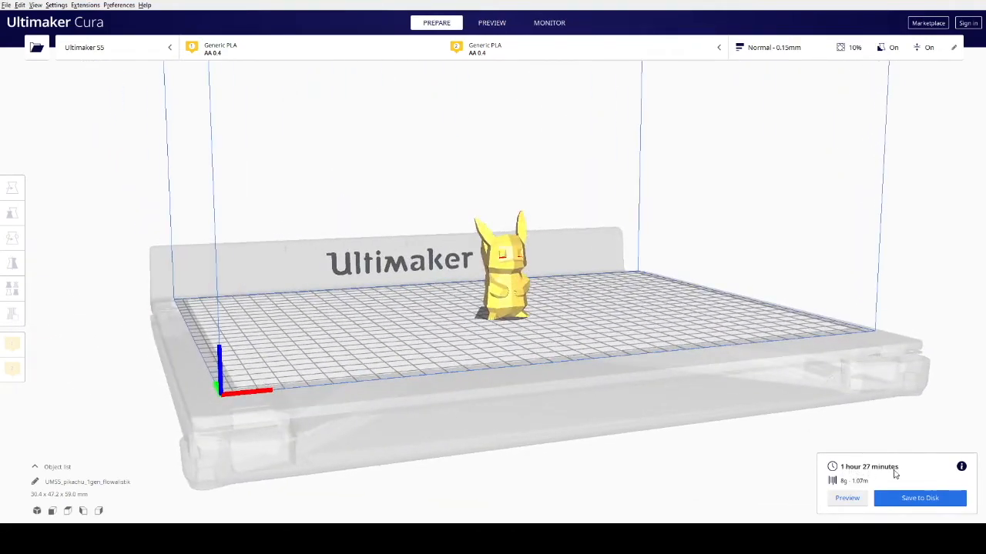
{"action": "right_click_drag", "start_coordinate": [653, 344], "coordinate": [686, 323]}
{"action": "right_click_drag", "start_coordinate": [526, 303], "coordinate": [504, 298]}
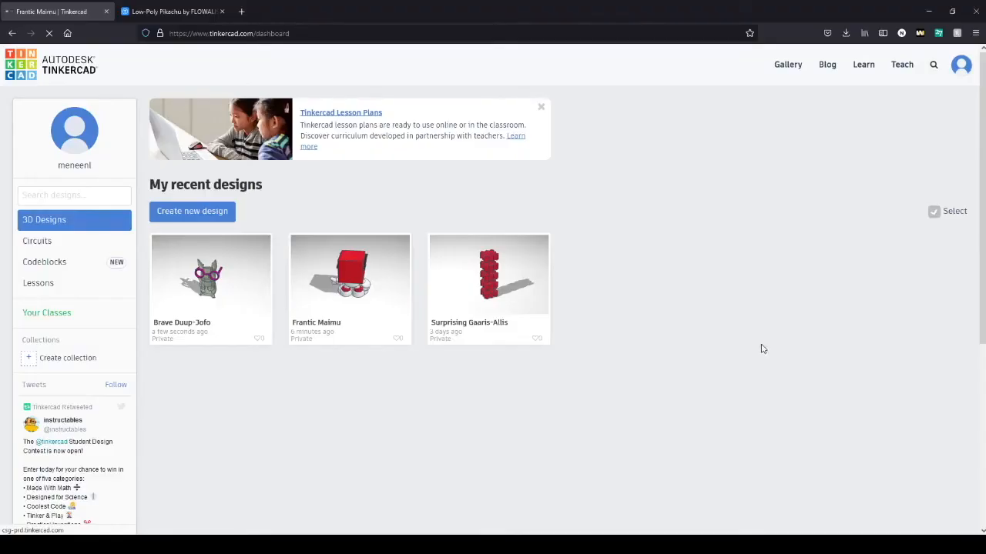
Step: Switch to Tinkercad, open the Frantic Maimu design, and export everything in it as an STL file
{"action": "left_click", "coordinate": [353, 288]}
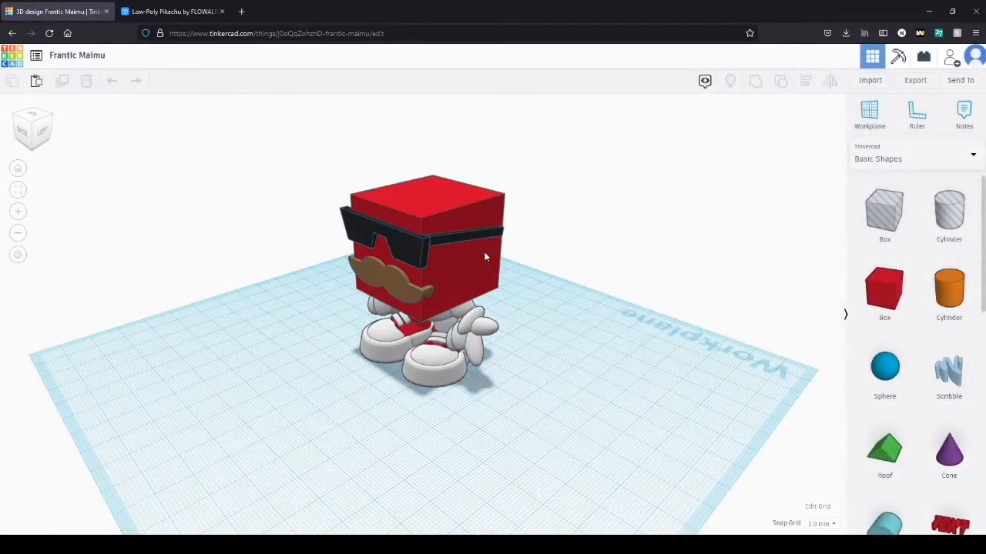
{"action": "left_click", "coordinate": [915, 80]}
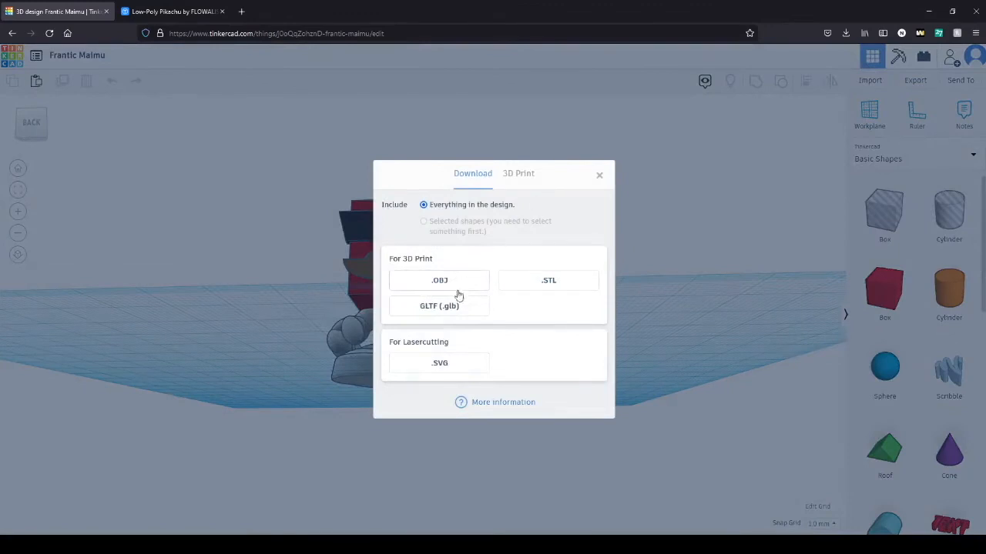
{"action": "left_click", "coordinate": [546, 280]}
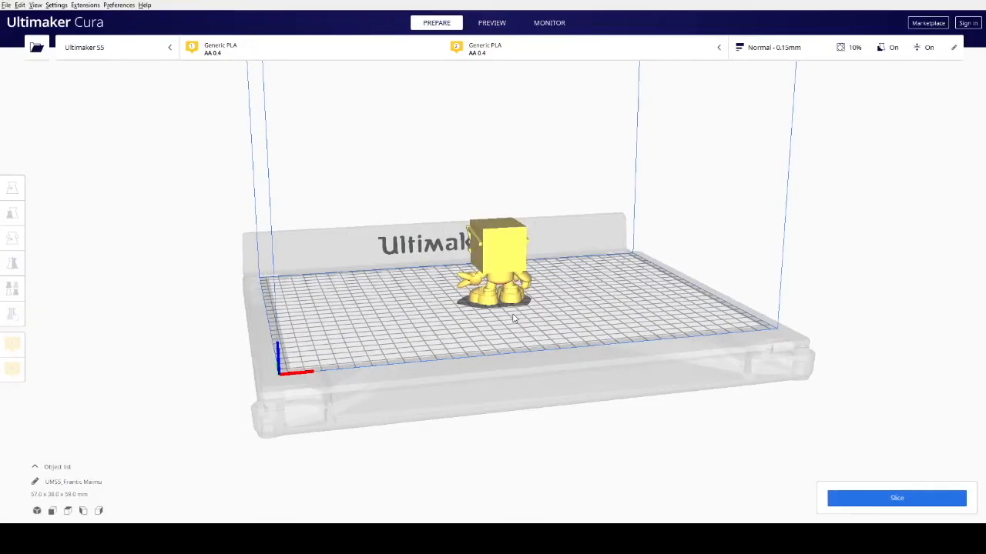
Step: Switch to Ultimaker Cura, load the Frantic Maimu model onto the build plate, and slice it
{"action": "right_click_drag", "start_coordinate": [462, 312], "coordinate": [344, 262]}
{"action": "right_click_drag", "start_coordinate": [443, 251], "coordinate": [785, 374]}
{"action": "left_click", "coordinate": [512, 275]}
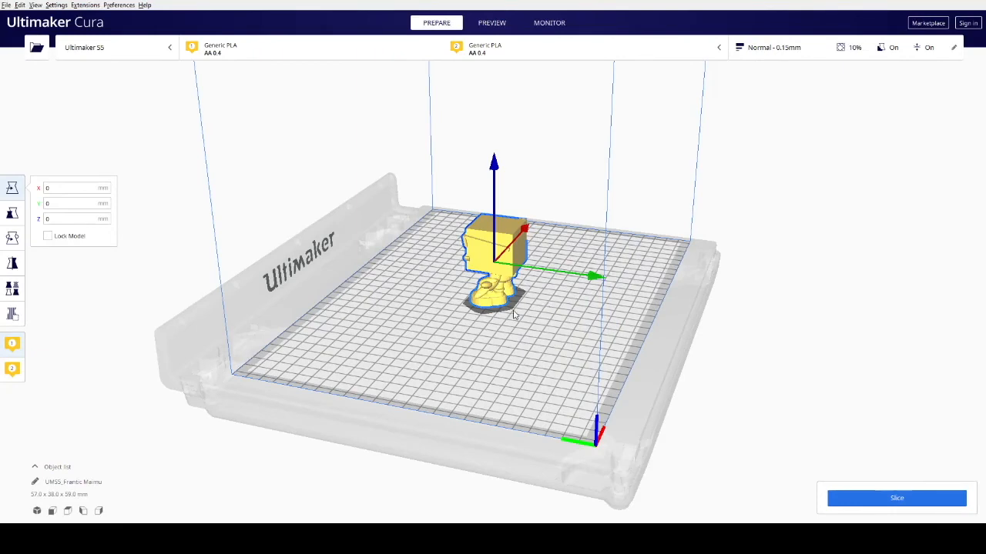
{"action": "left_click", "coordinate": [779, 312]}
{"action": "right_click_drag", "start_coordinate": [780, 312], "coordinate": [851, 444]}
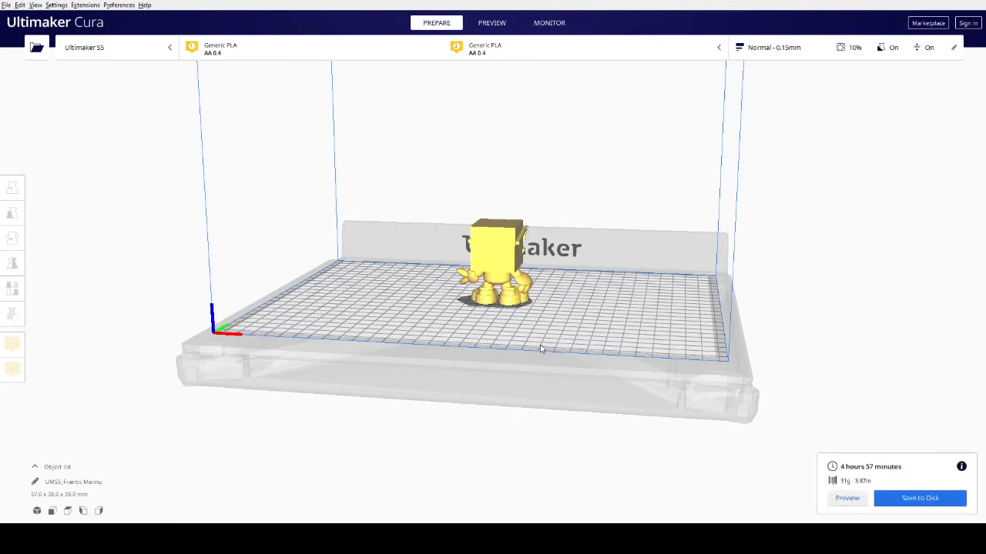
{"action": "right_click_drag", "start_coordinate": [488, 342], "coordinate": [735, 370]}
{"action": "right_click_drag", "start_coordinate": [515, 337], "coordinate": [385, 318]}
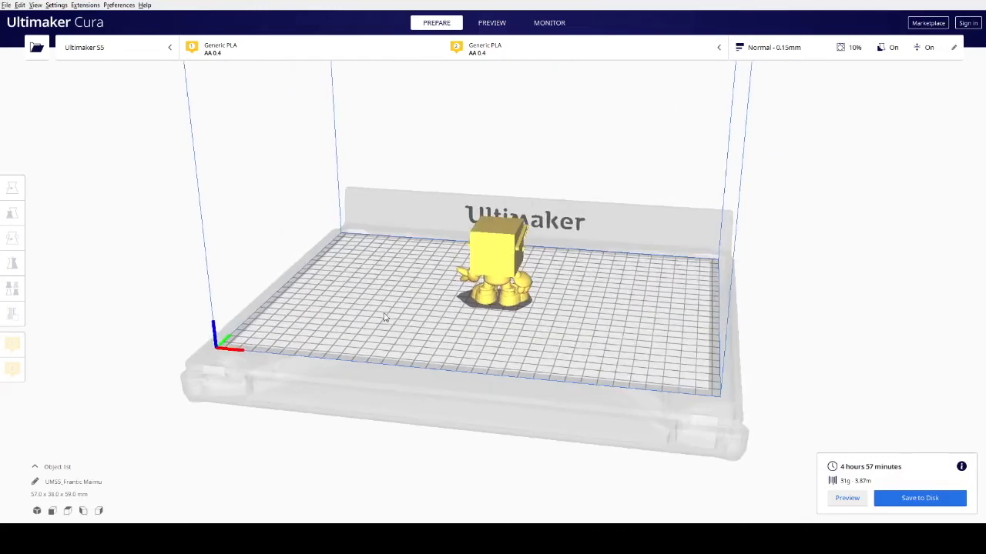
{"action": "right_click_drag", "start_coordinate": [497, 324], "coordinate": [485, 258]}
Step: Assign support to Extruder 2, set the support overhang angle to 0.0° in the custom print settings, and reslice the model
{"action": "left_click", "coordinate": [809, 55]}
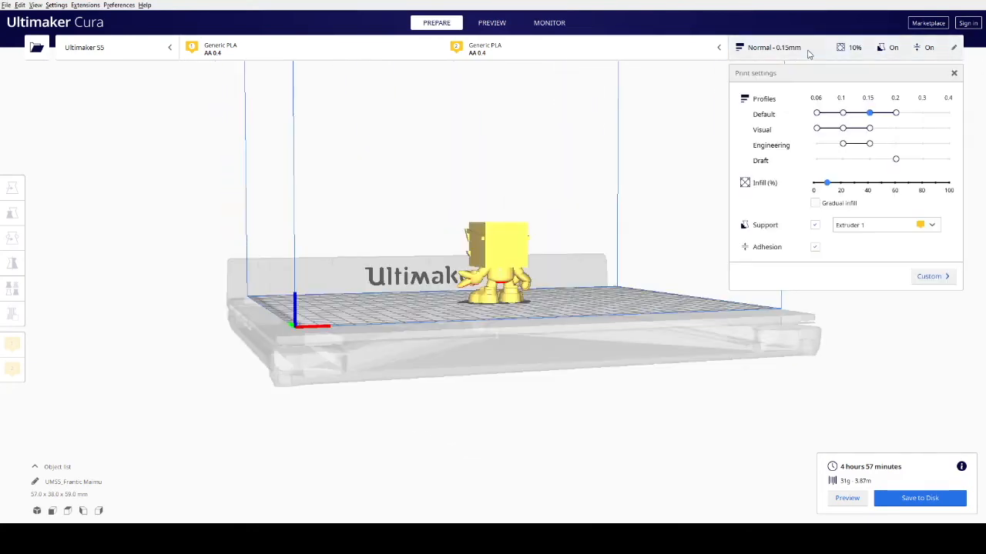
{"action": "left_click", "coordinate": [870, 224]}
{"action": "left_click", "coordinate": [930, 274]}
{"action": "left_click", "coordinate": [934, 255]}
{"action": "left_click", "coordinate": [881, 261]}
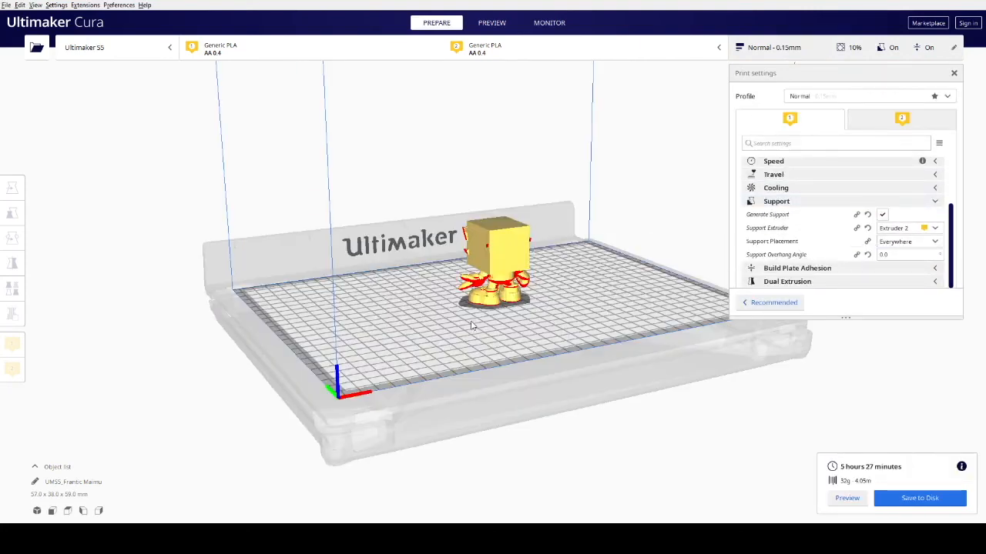
{"action": "right_click_drag", "start_coordinate": [472, 326], "coordinate": [409, 302]}
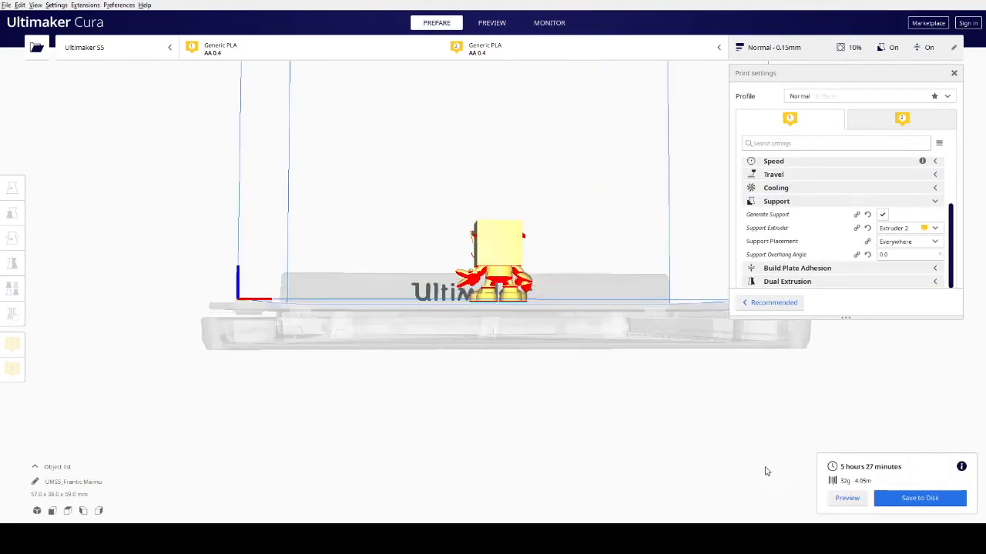
Step: Preview the sliced Frantic Maimu model in layer view and examine the supports around the character from several sides
{"action": "left_click", "coordinate": [847, 498]}
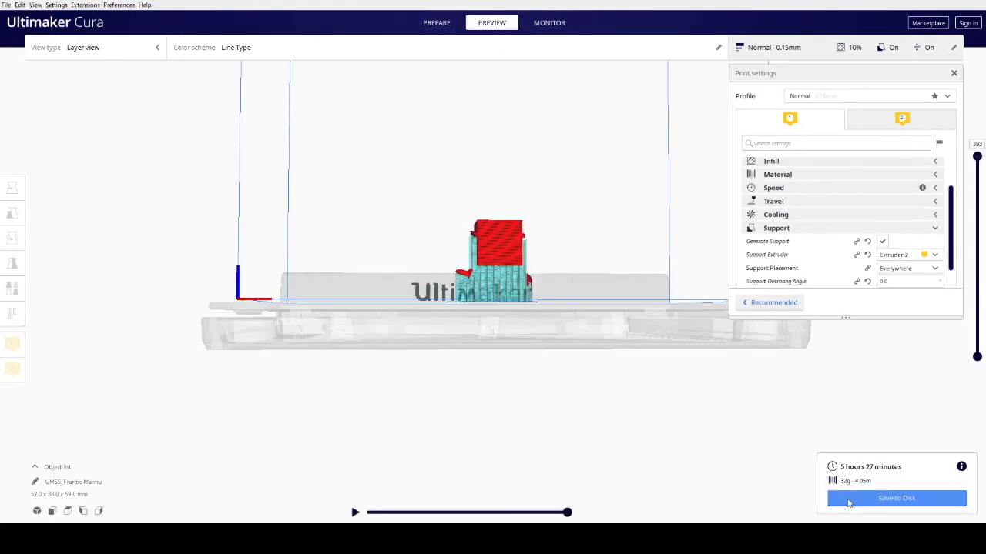
{"action": "right_click_drag", "start_coordinate": [513, 308], "coordinate": [655, 271]}
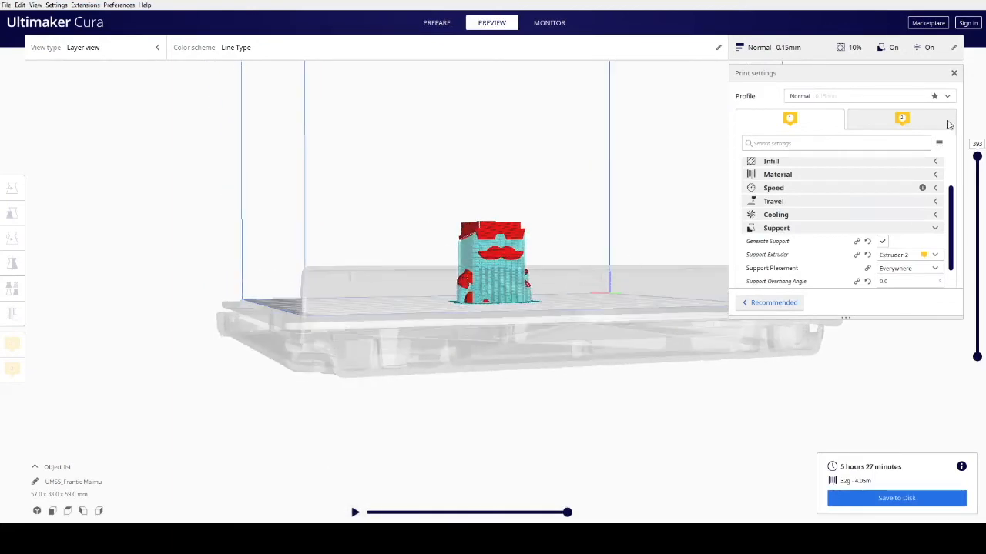
{"action": "mouse_move", "coordinate": [855, 286]}
{"action": "left_click", "coordinate": [954, 74]}
{"action": "right_click_drag", "start_coordinate": [486, 275], "coordinate": [435, 283]}
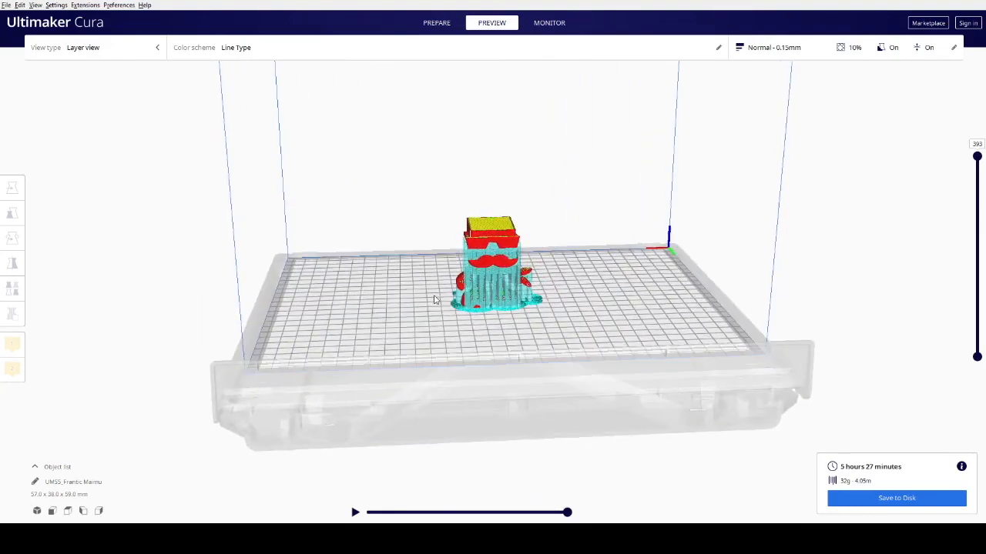
Step: Turn the Frantic Maimu model upside down by aligning the flat top of its head with the build plate
{"action": "scroll", "coordinate": [435, 282], "scroll_direction": "up", "scroll_amount": 6}
{"action": "right_click_drag", "start_coordinate": [631, 325], "coordinate": [102, 323]}
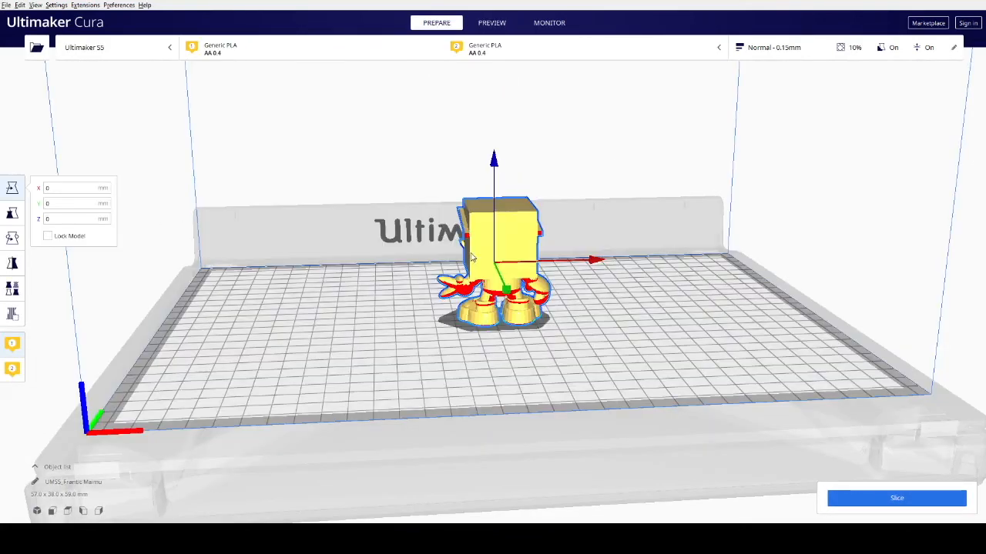
{"action": "left_click", "coordinate": [12, 239]}
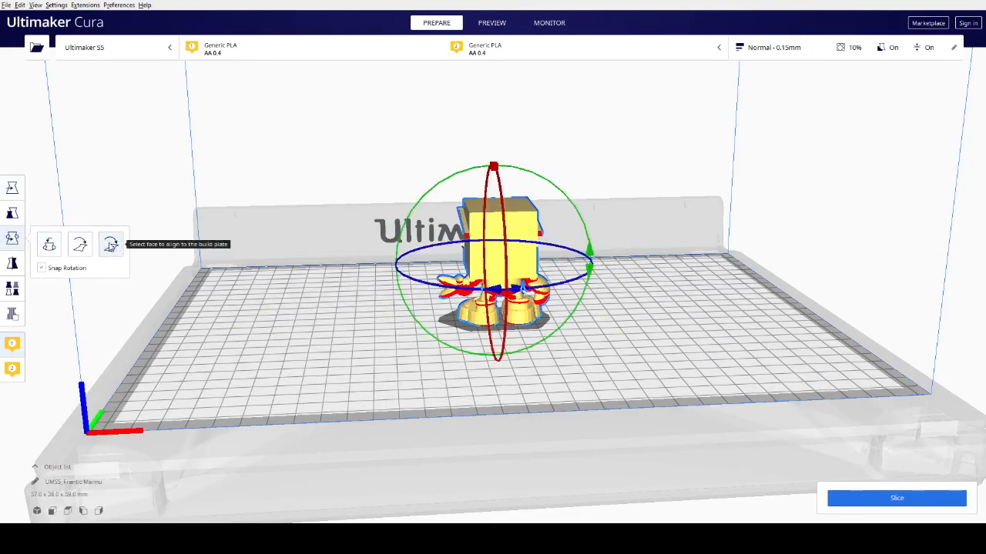
{"action": "left_click", "coordinate": [110, 245]}
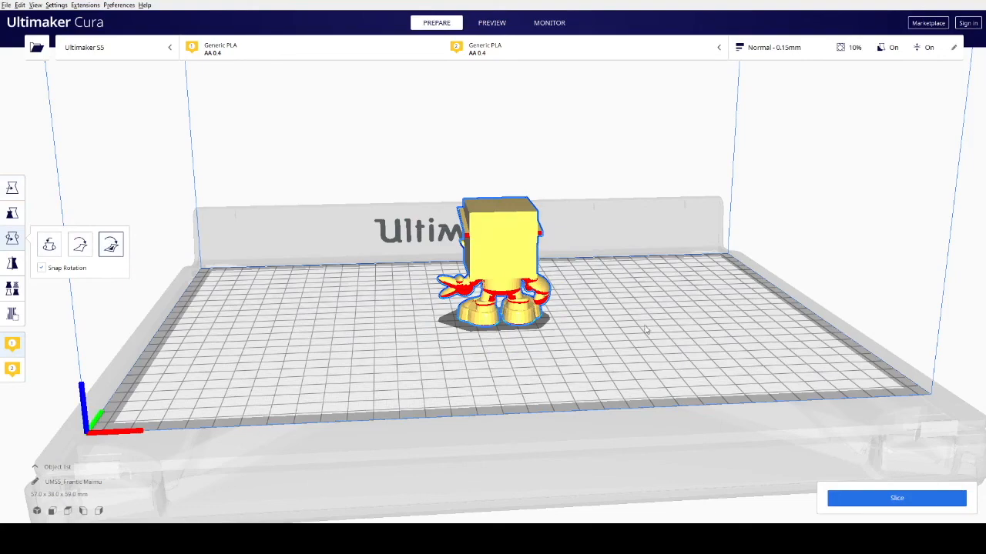
{"action": "right_click_drag", "start_coordinate": [647, 330], "coordinate": [651, 379]}
{"action": "left_click", "coordinate": [496, 231]}
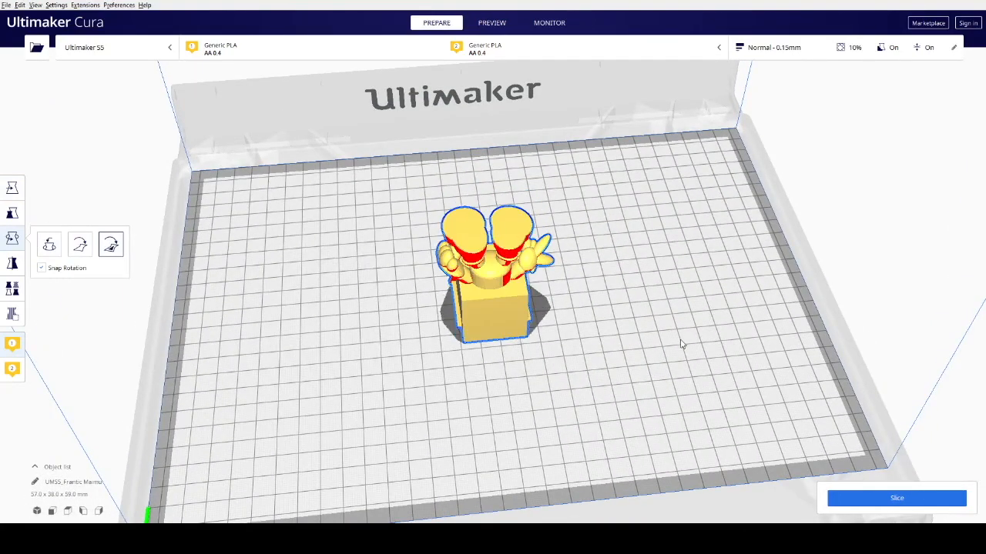
{"action": "right_click_drag", "start_coordinate": [616, 334], "coordinate": [838, 285]}
Step: Assign support to Extruder 1 in the custom print settings and slice the upside-down model
{"action": "left_click", "coordinate": [793, 48]}
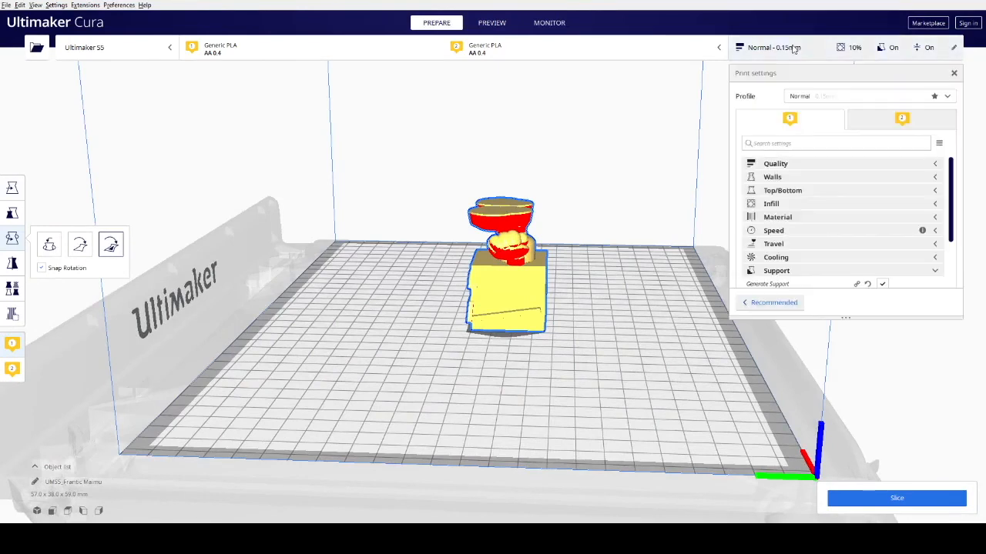
{"action": "left_click", "coordinate": [935, 271]}
{"action": "scroll", "coordinate": [916, 259], "scroll_direction": "down", "scroll_amount": 1}
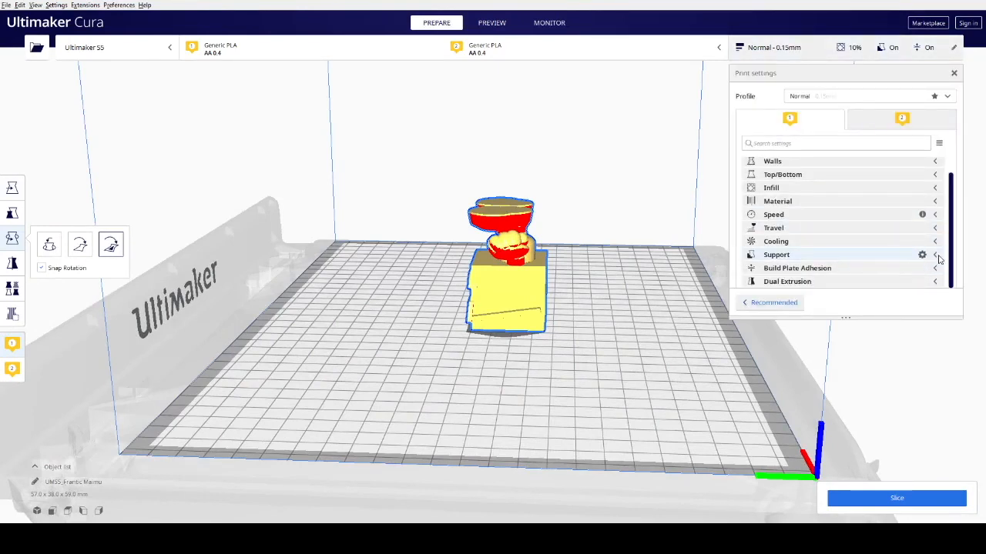
{"action": "left_click", "coordinate": [939, 257]}
{"action": "scroll", "coordinate": [932, 250], "scroll_direction": "down", "scroll_amount": 3}
{"action": "left_click", "coordinate": [924, 228]}
{"action": "left_click", "coordinate": [924, 244]}
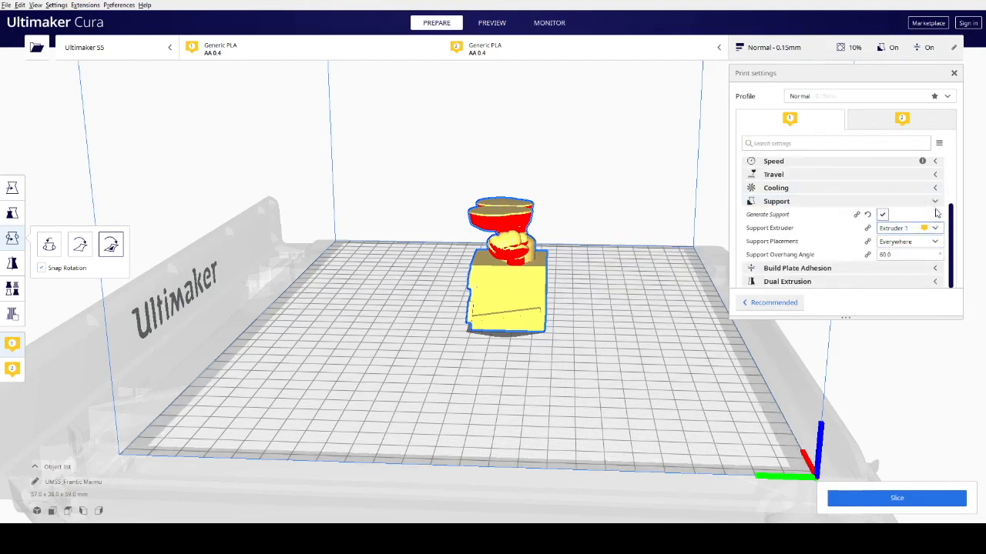
{"action": "left_click", "coordinate": [935, 202]}
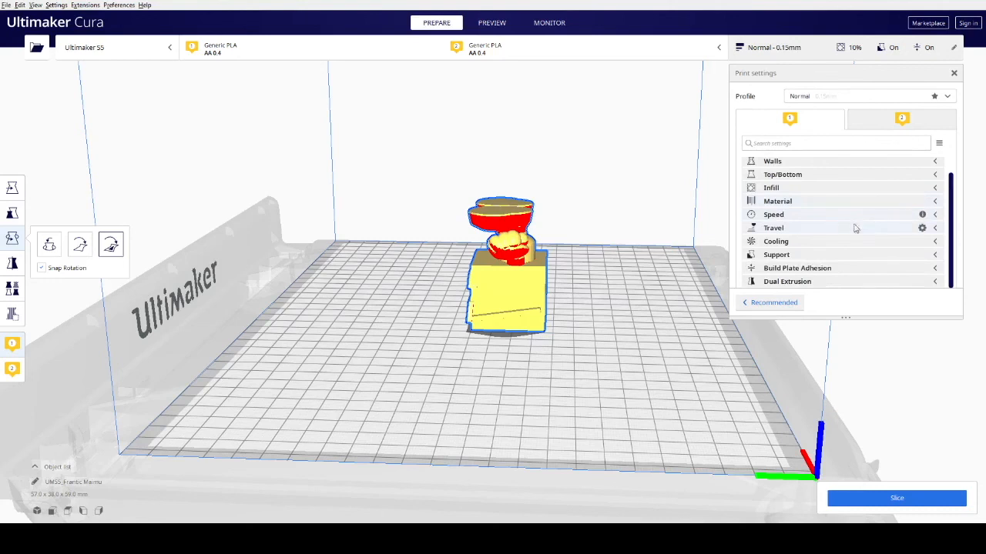
{"action": "left_click", "coordinate": [874, 495]}
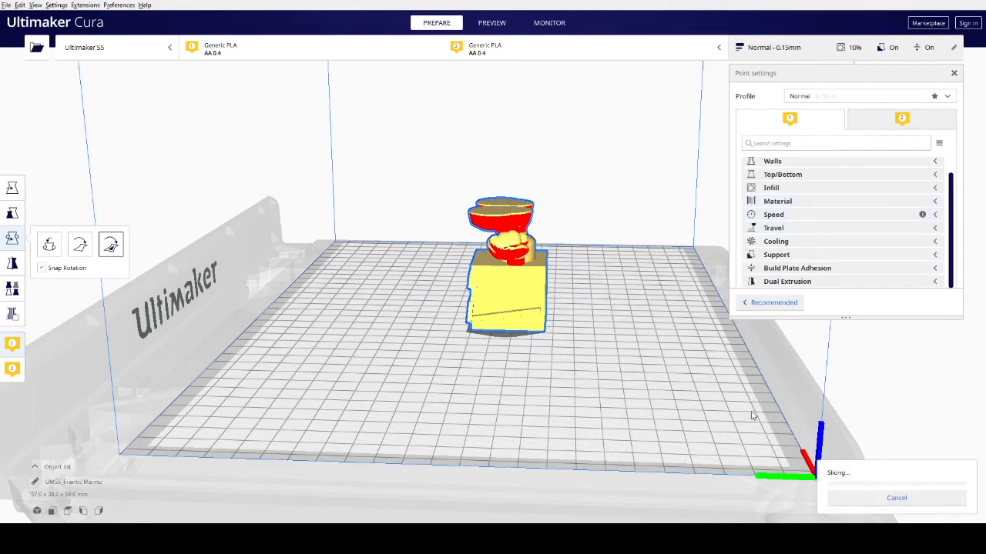
{"action": "left_click", "coordinate": [954, 73]}
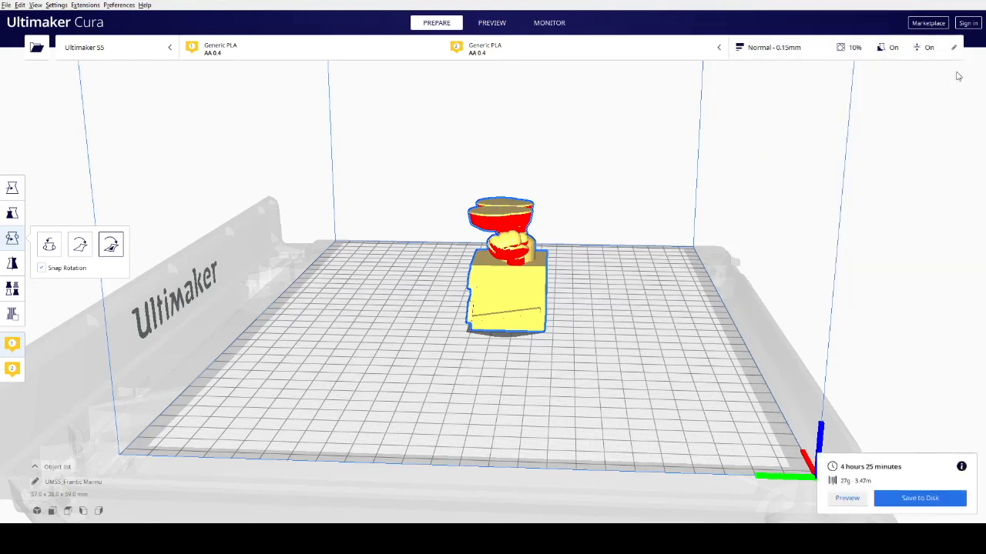
Step: Preview the sliced upside-down model in layer view and examine the supports under its hands and around its head from several sides
{"action": "left_click", "coordinate": [847, 498]}
{"action": "right_click_drag", "start_coordinate": [550, 402], "coordinate": [767, 398]}
{"action": "right_click_drag", "start_coordinate": [572, 360], "coordinate": [465, 399]}
{"action": "right_click_drag", "start_coordinate": [538, 371], "coordinate": [529, 340]}
{"action": "right_click_drag", "start_coordinate": [589, 336], "coordinate": [95, 318]}
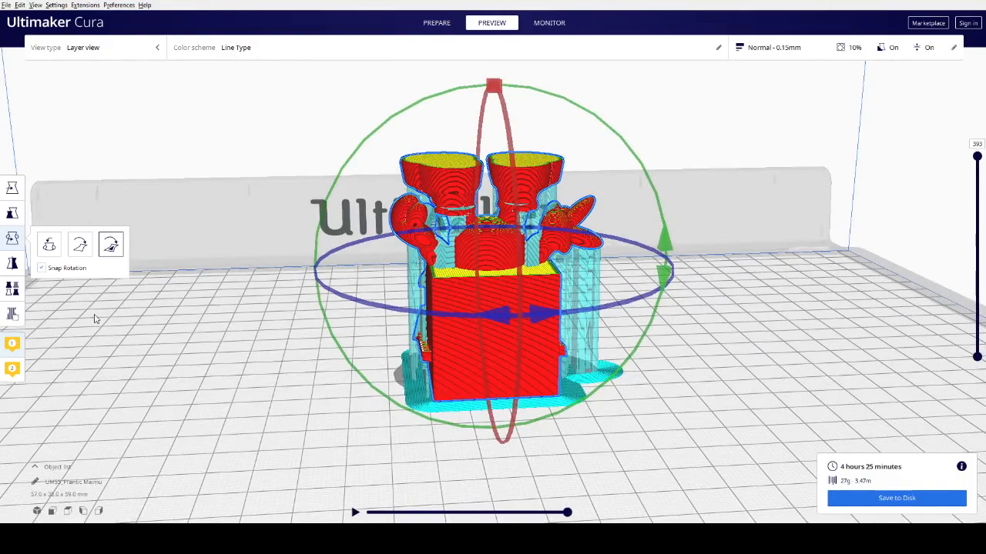
{"action": "scroll", "coordinate": [95, 319], "scroll_direction": "down", "scroll_amount": 5}
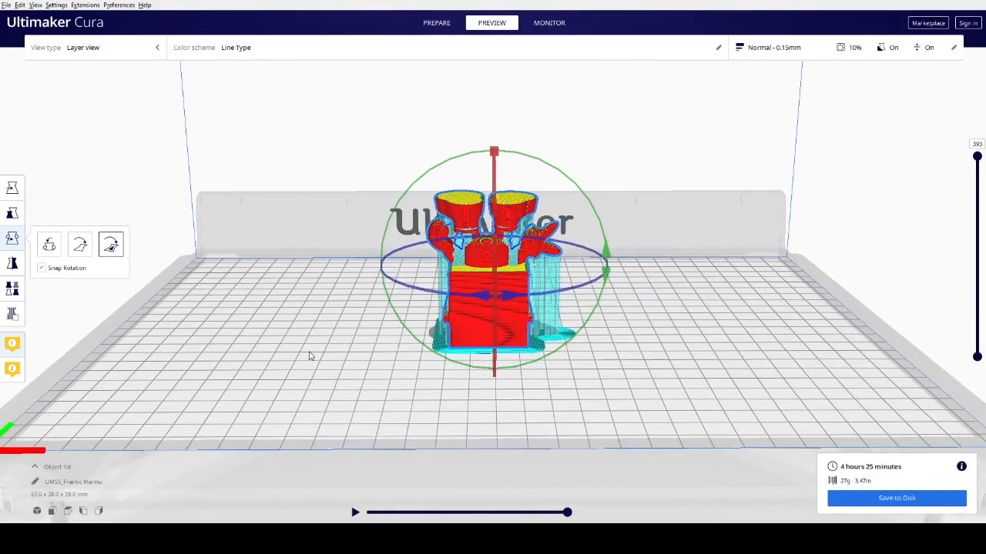
{"action": "right_click_drag", "start_coordinate": [622, 341], "coordinate": [466, 337]}
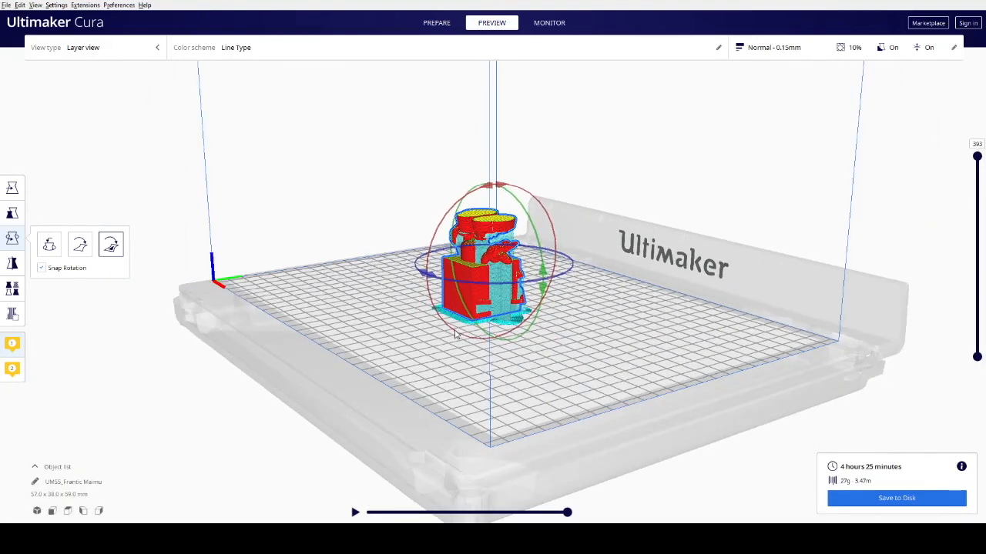
{"action": "right_click_drag", "start_coordinate": [457, 328], "coordinate": [631, 380]}
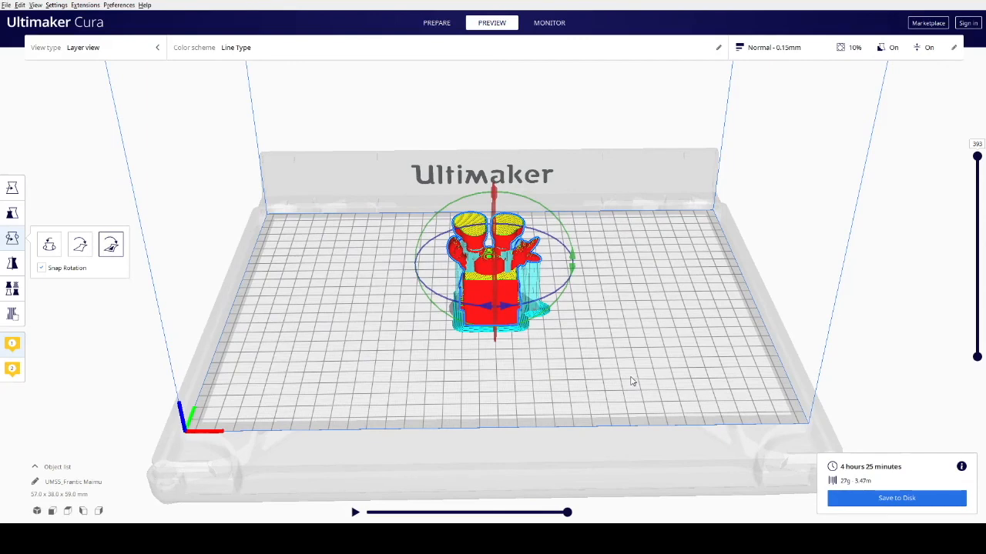
{"action": "right_click_drag", "start_coordinate": [543, 368], "coordinate": [405, 322]}
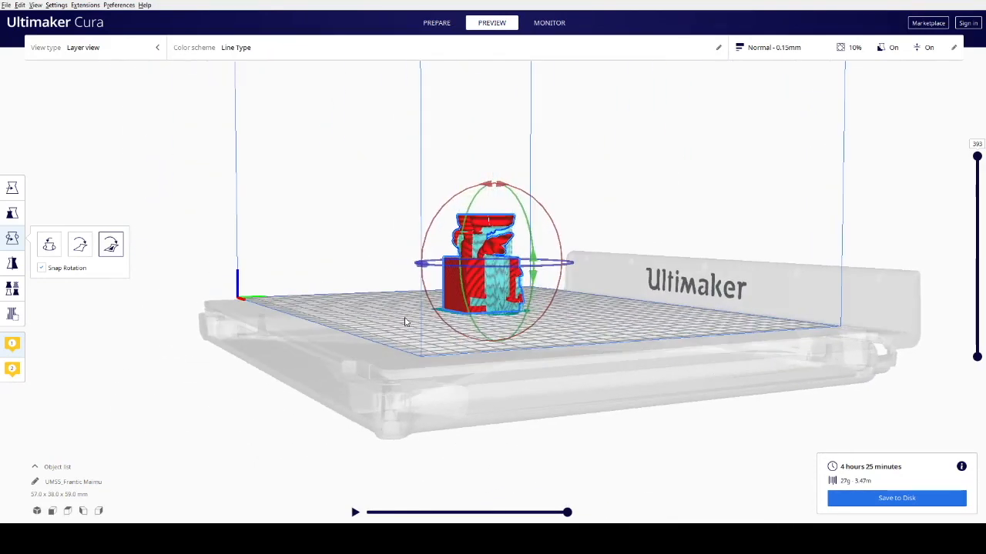
{"action": "right_click_drag", "start_coordinate": [406, 322], "coordinate": [336, 346]}
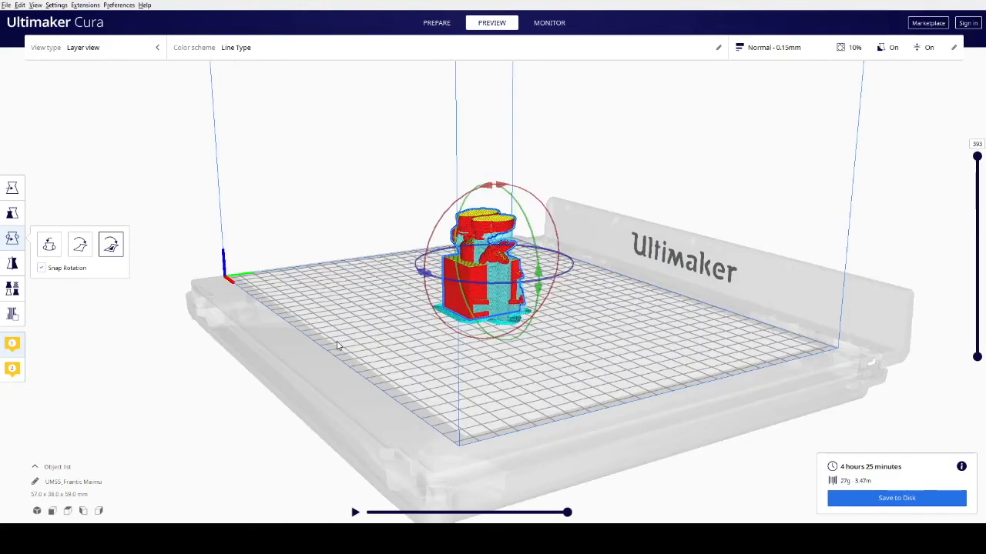
{"action": "right_click_drag", "start_coordinate": [336, 346], "coordinate": [530, 375]}
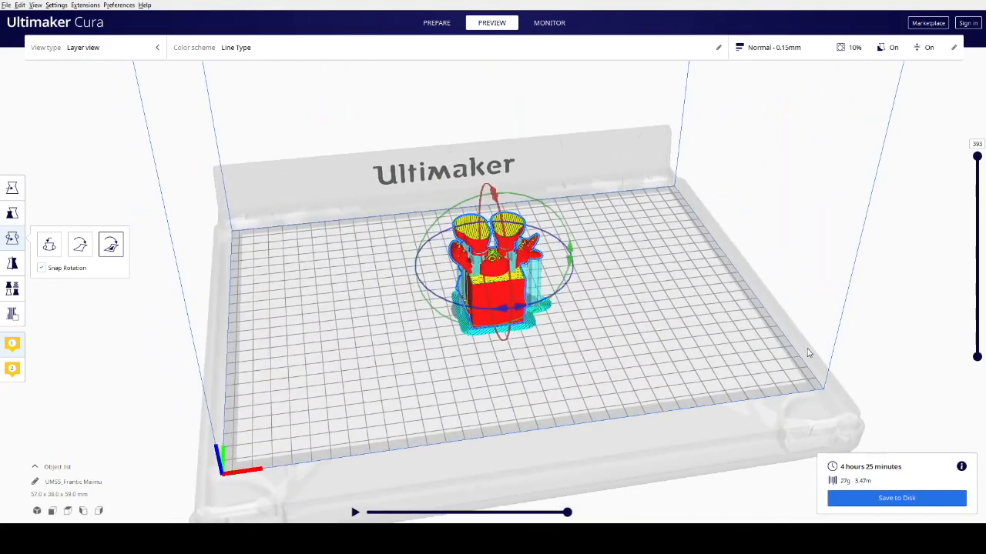